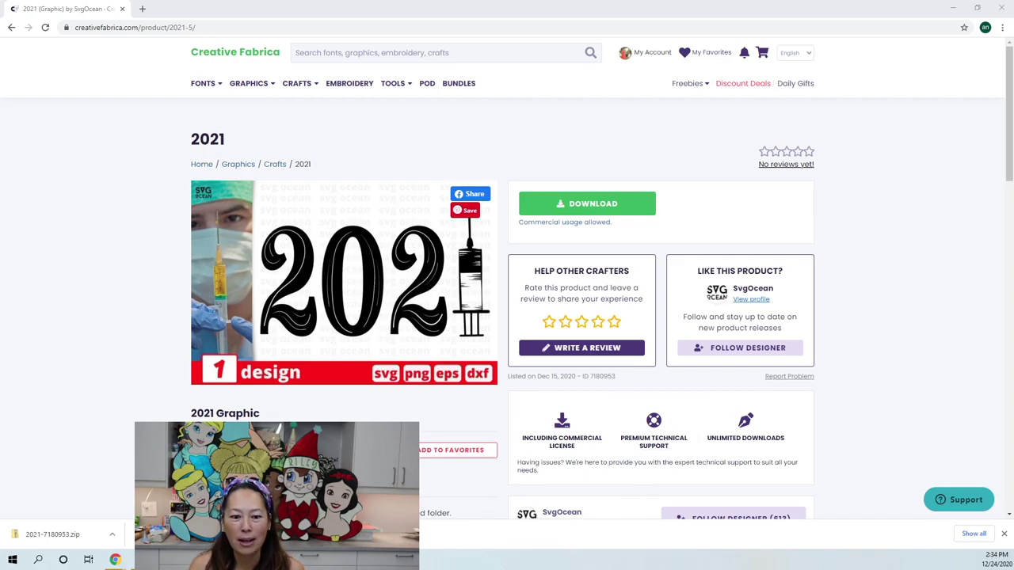
{"action": "scroll", "coordinate": [643, 355], "scroll_direction": "down", "scroll_amount": 1}
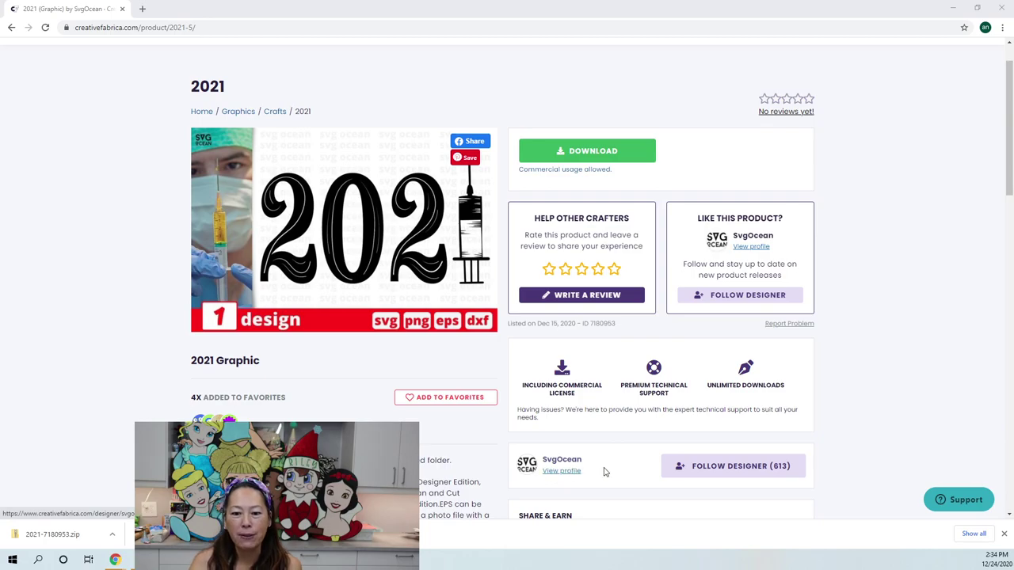
{"action": "scroll", "coordinate": [558, 267], "scroll_direction": "up", "scroll_amount": 1}
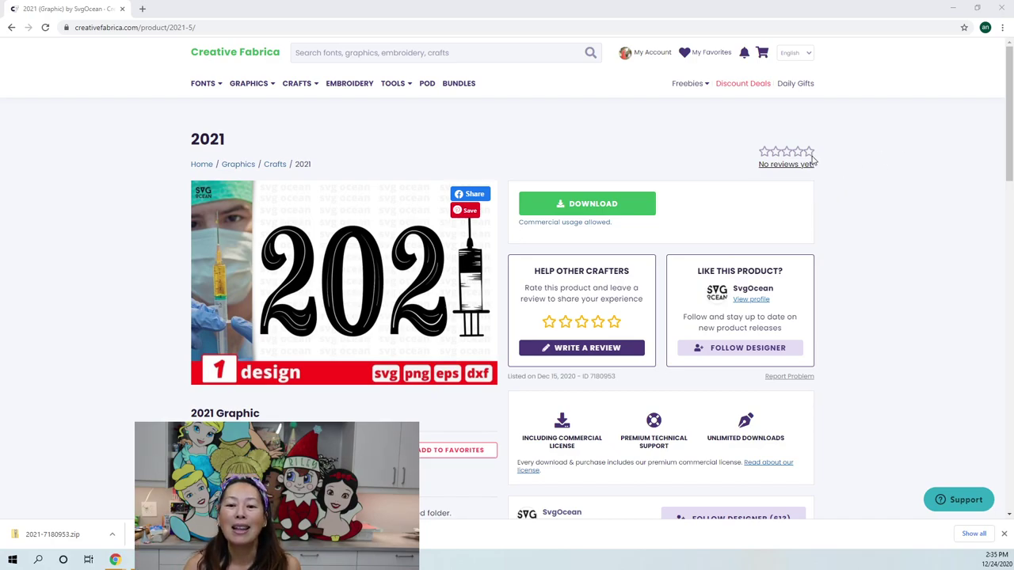
{"action": "left_click", "coordinate": [607, 208]}
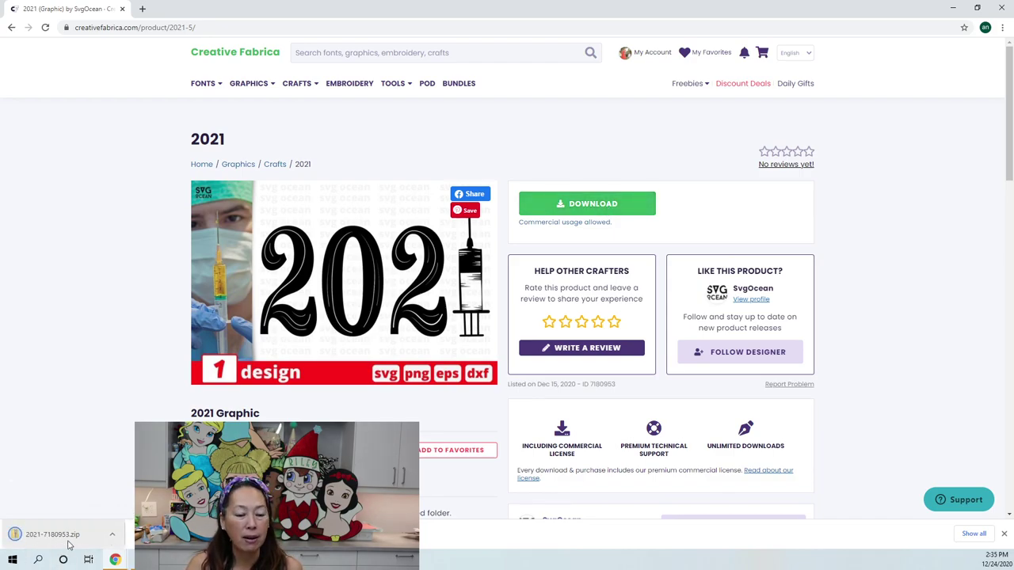
{"action": "left_click", "coordinate": [113, 537]}
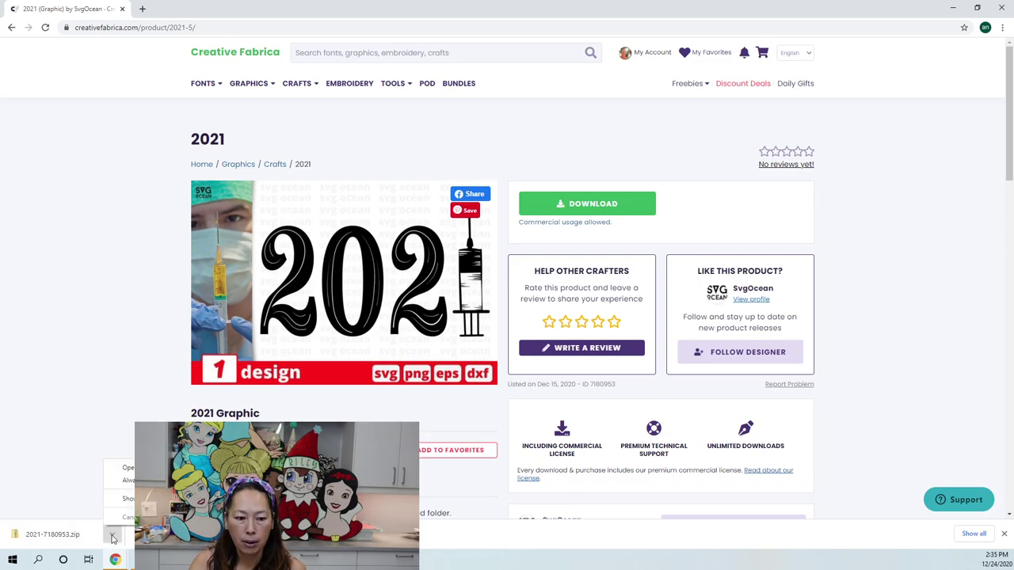
{"action": "left_click", "coordinate": [123, 498]}
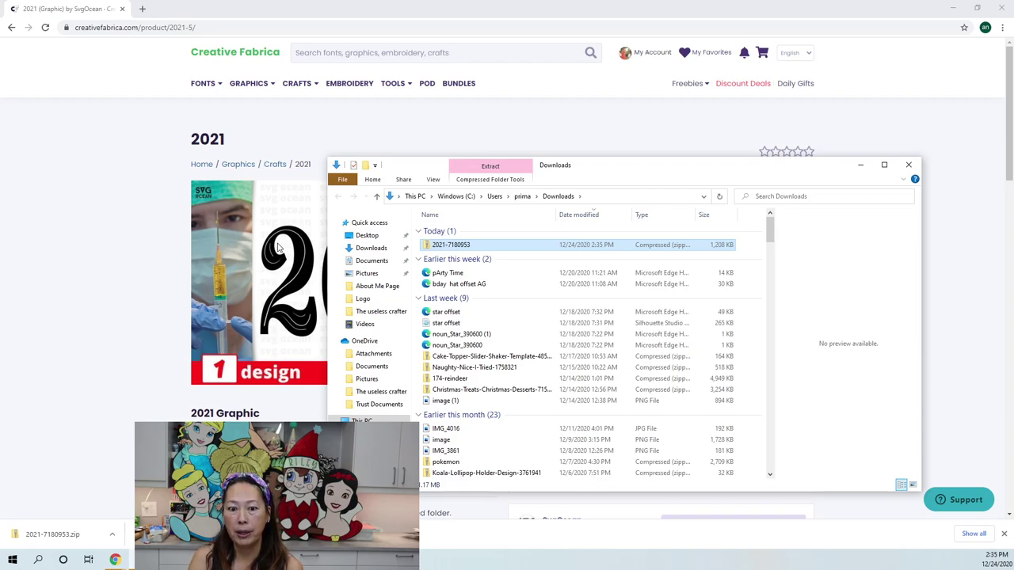
{"action": "double_click", "coordinate": [450, 245]}
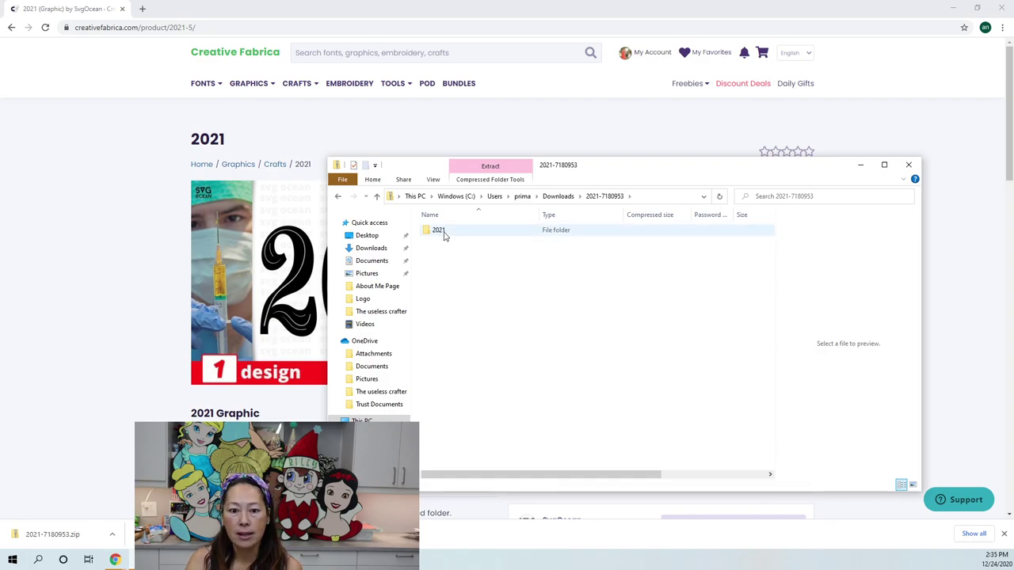
{"action": "double_click", "coordinate": [444, 233]}
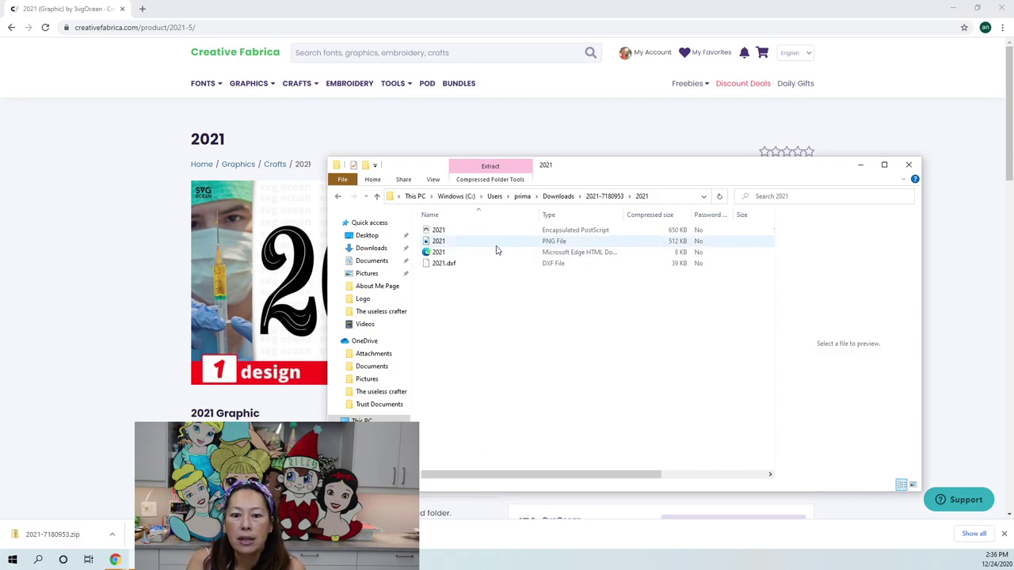
{"action": "left_click_drag", "start_coordinate": [442, 254], "coordinate": [369, 236]}
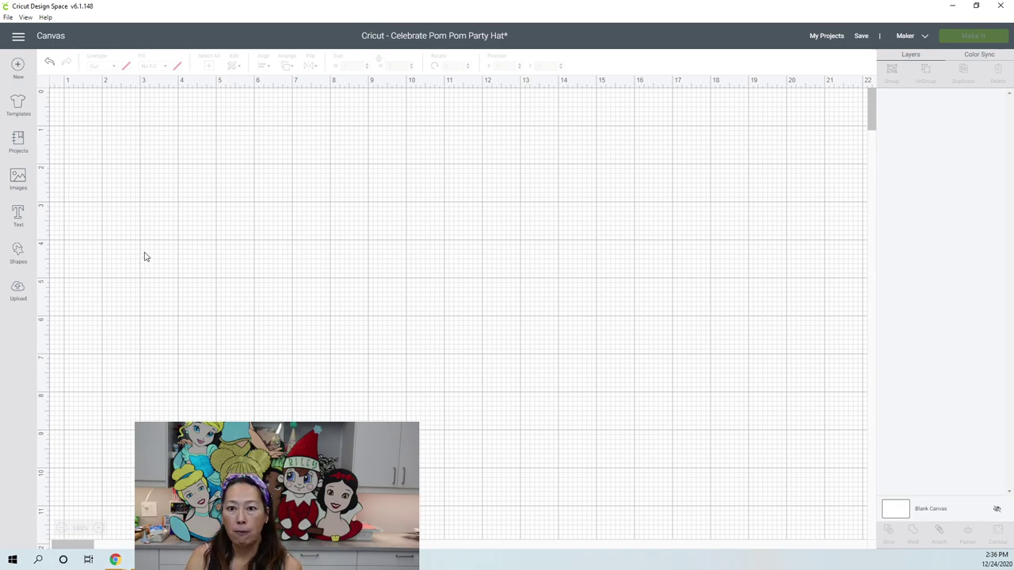
Step: Search projects for 'party hat' and start customizing the Celebrate Party Hat project
{"action": "left_click", "coordinate": [18, 141]}
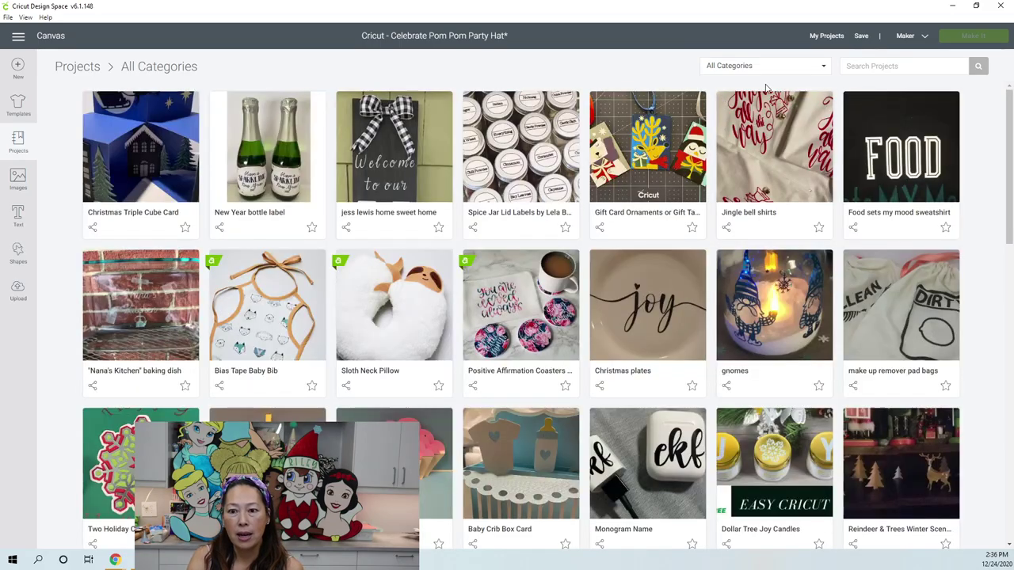
{"action": "left_click", "coordinate": [880, 63]}
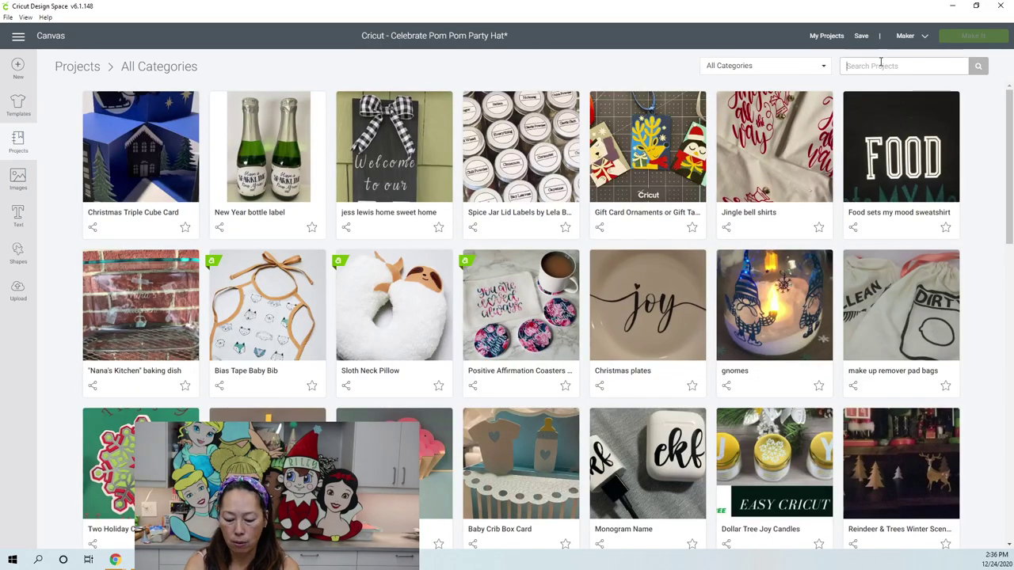
{"action": "type", "text": "party hat"}
{"action": "key", "text": "Return"}
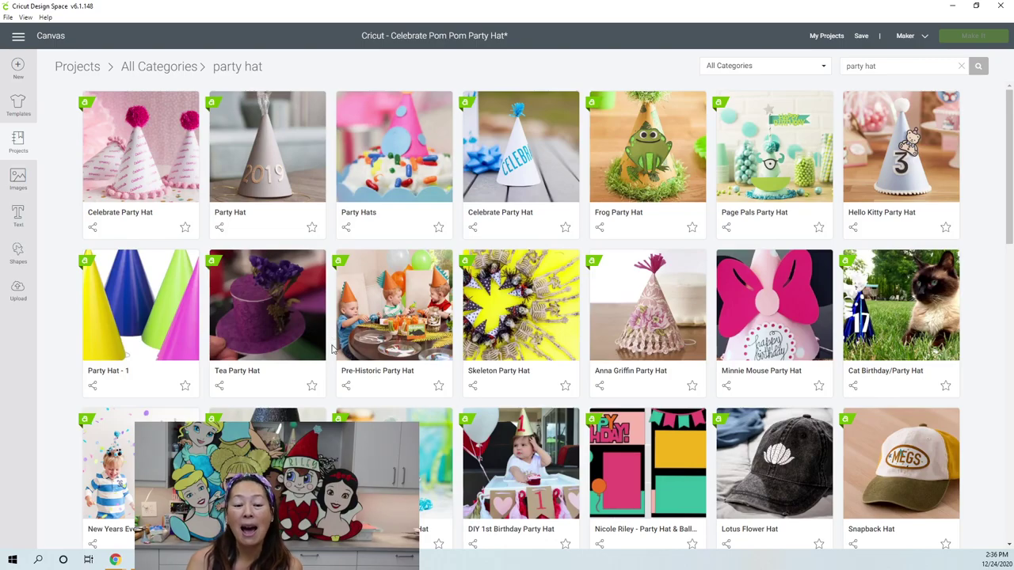
{"action": "left_click", "coordinate": [145, 168]}
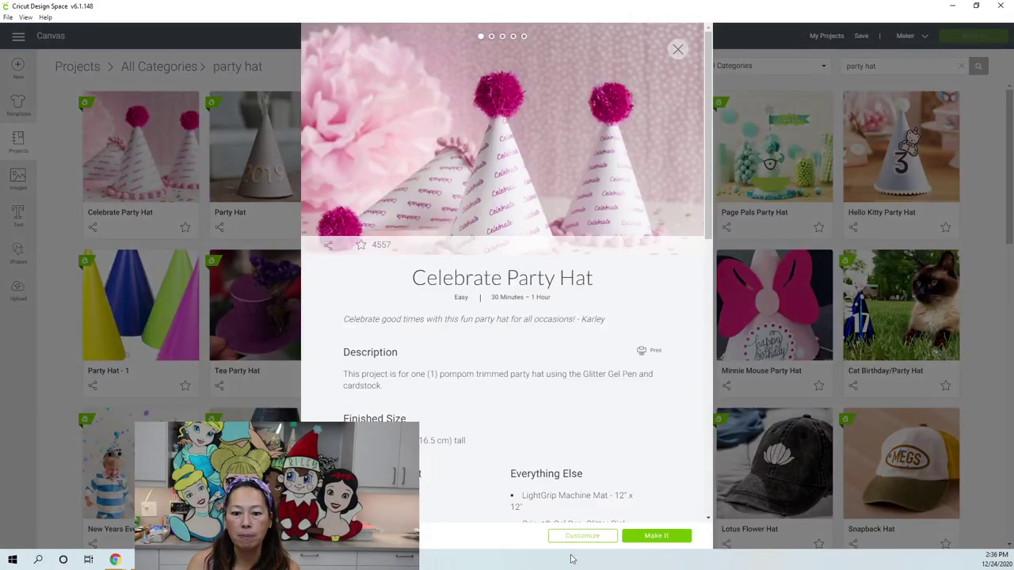
{"action": "left_click", "coordinate": [577, 542]}
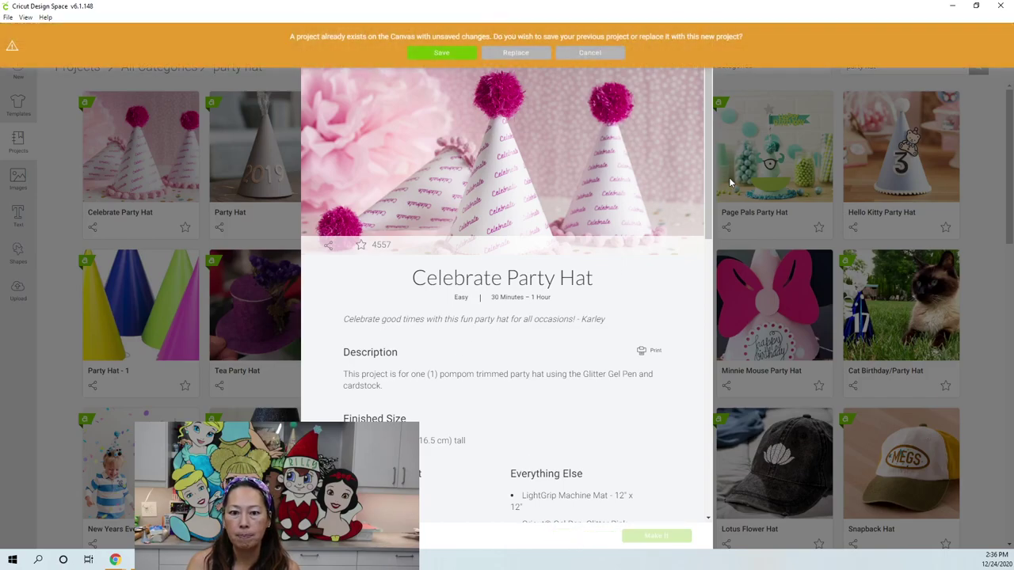
Step: Replace the canvas with the Celebrate Pom Pom Party Hat and select its pink Slice Result layer
{"action": "left_click", "coordinate": [517, 54]}
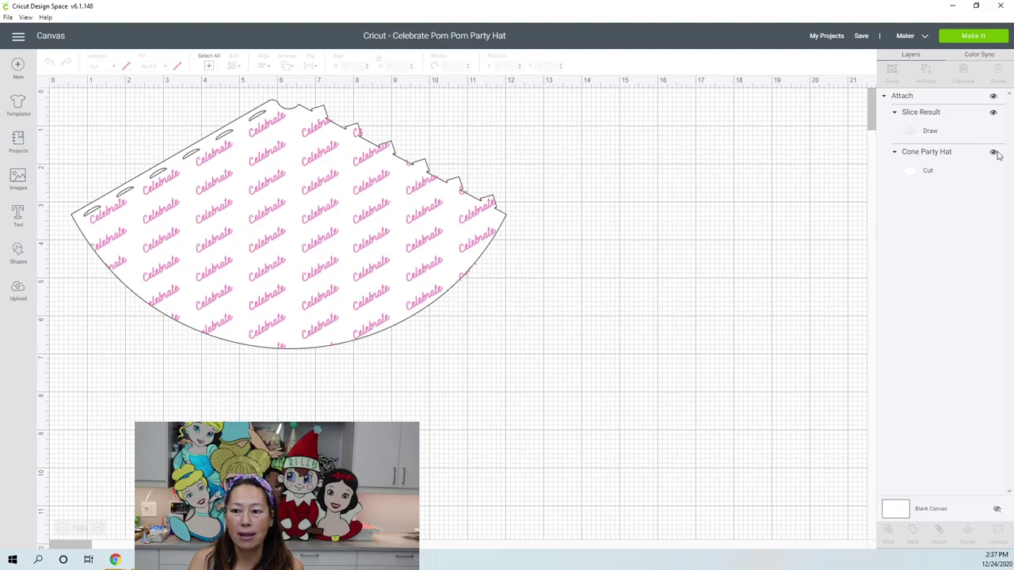
{"action": "left_click", "coordinate": [939, 132]}
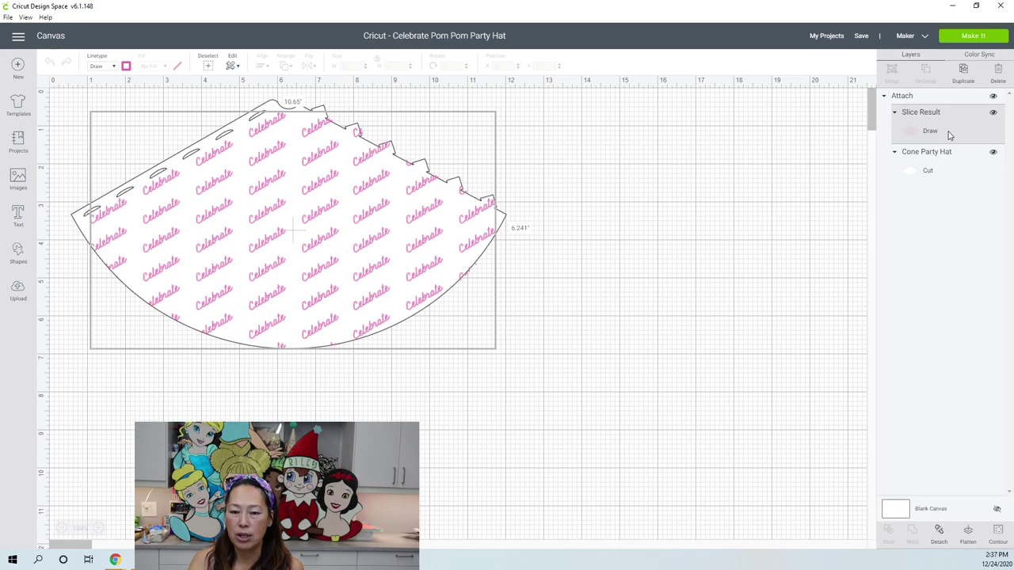
Step: Delete the pink Celebrate pattern and shrink the cone hat to about 7.61 by 4.35 inches, moving it down-right
{"action": "key", "text": "Delete"}
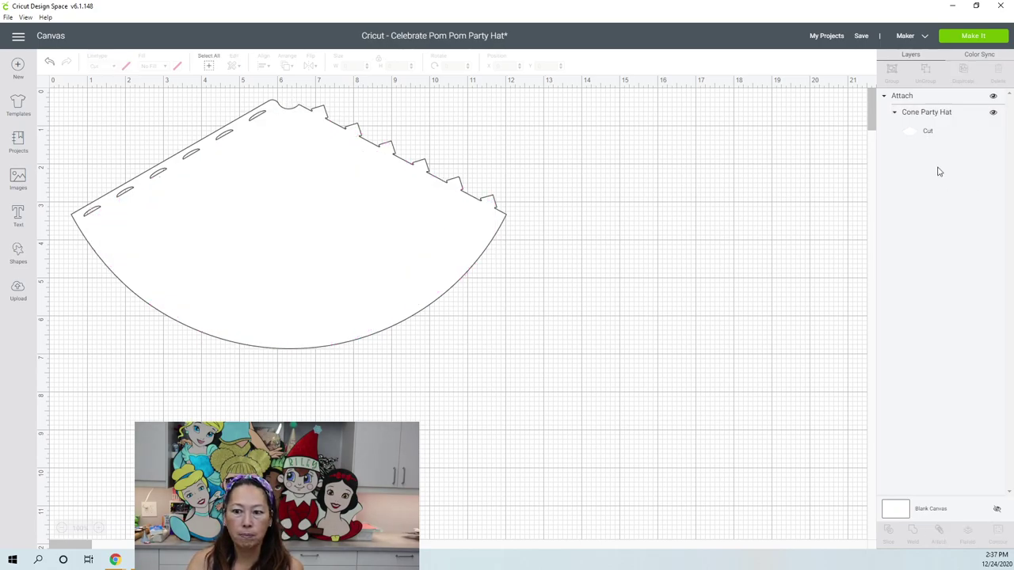
{"action": "left_click_drag", "start_coordinate": [234, 240], "coordinate": [322, 319]}
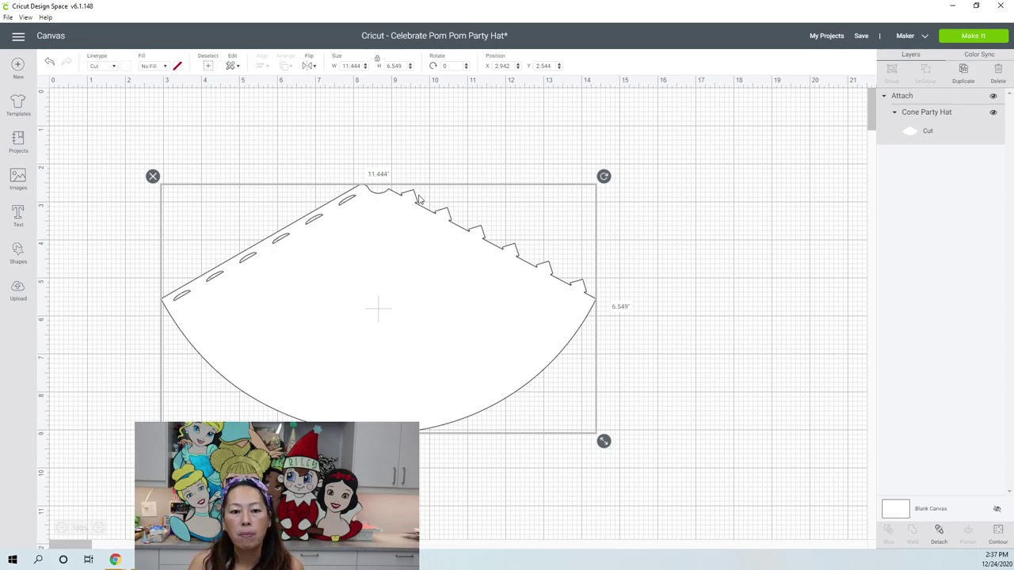
{"action": "left_click_drag", "start_coordinate": [603, 441], "coordinate": [477, 366]}
{"action": "left_click_drag", "start_coordinate": [380, 303], "coordinate": [446, 337]}
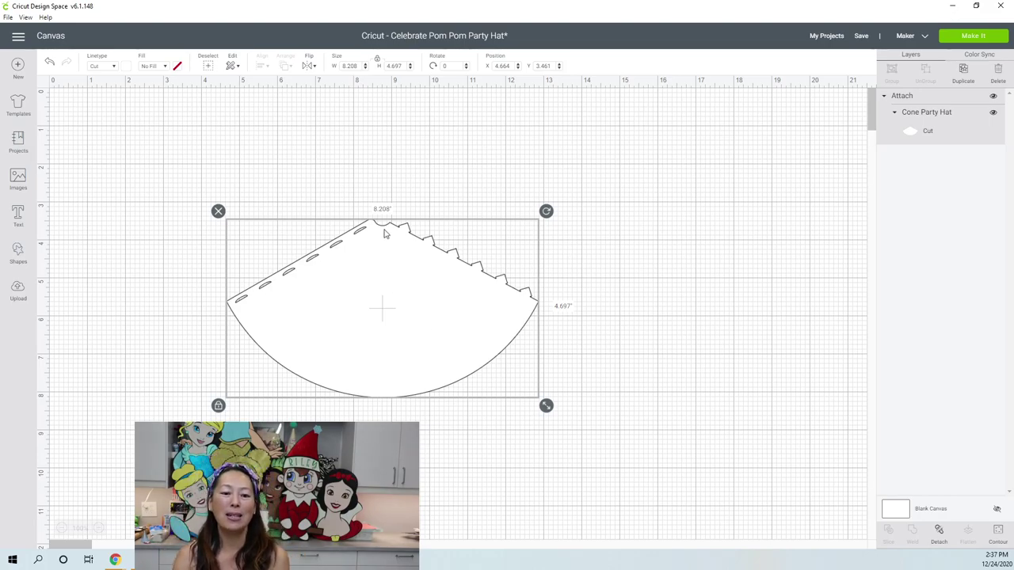
{"action": "left_click_drag", "start_coordinate": [545, 405], "coordinate": [516, 384]}
Step: Test rotating and nudging the cone hat, leaving it roughly level, then switch to Inkscape
{"action": "left_click", "coordinate": [402, 258]}
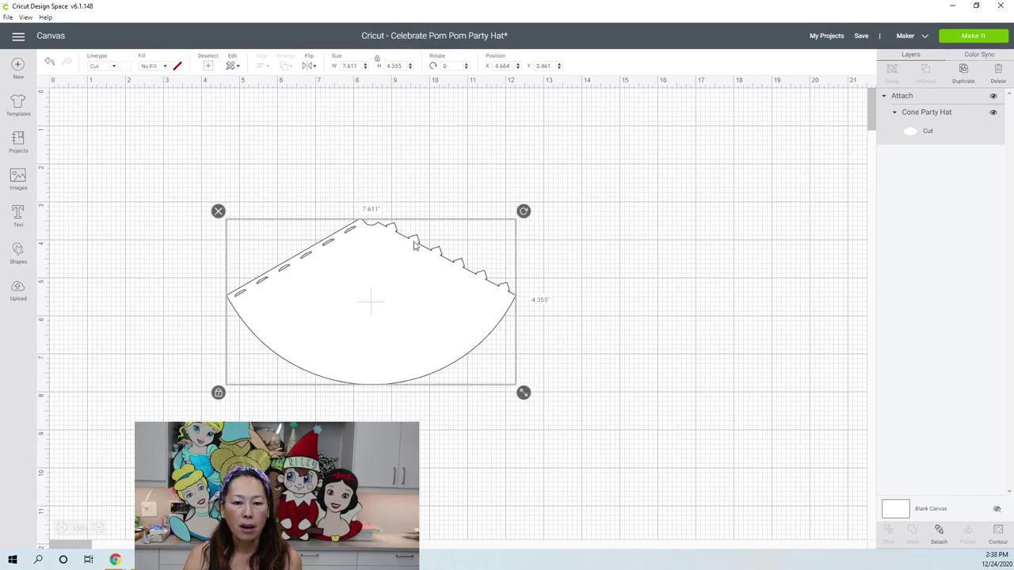
{"action": "left_click_drag", "start_coordinate": [524, 210], "coordinate": [547, 308]}
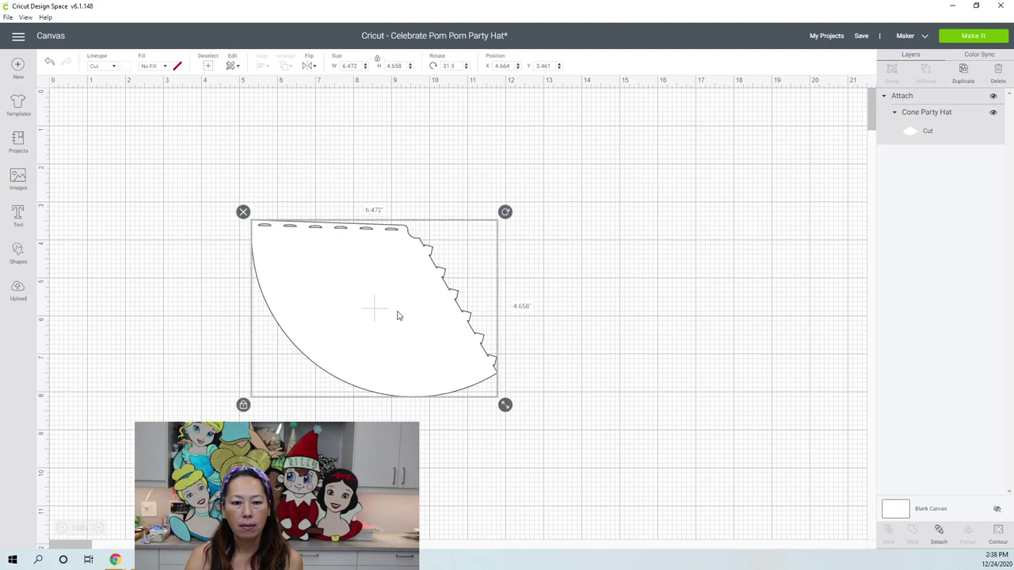
{"action": "left_click_drag", "start_coordinate": [398, 312], "coordinate": [386, 298]}
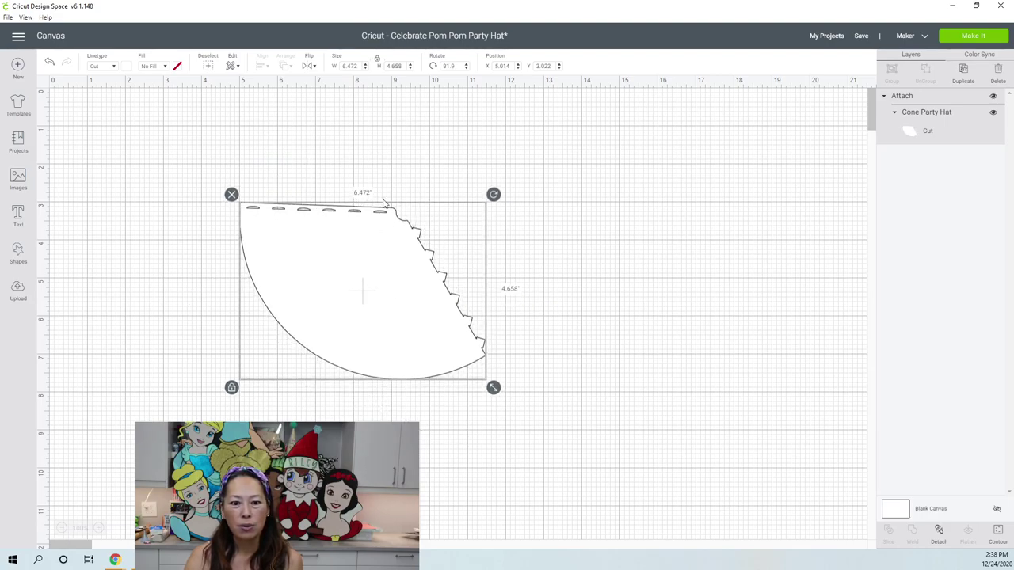
{"action": "left_click_drag", "start_coordinate": [491, 196], "coordinate": [493, 190]}
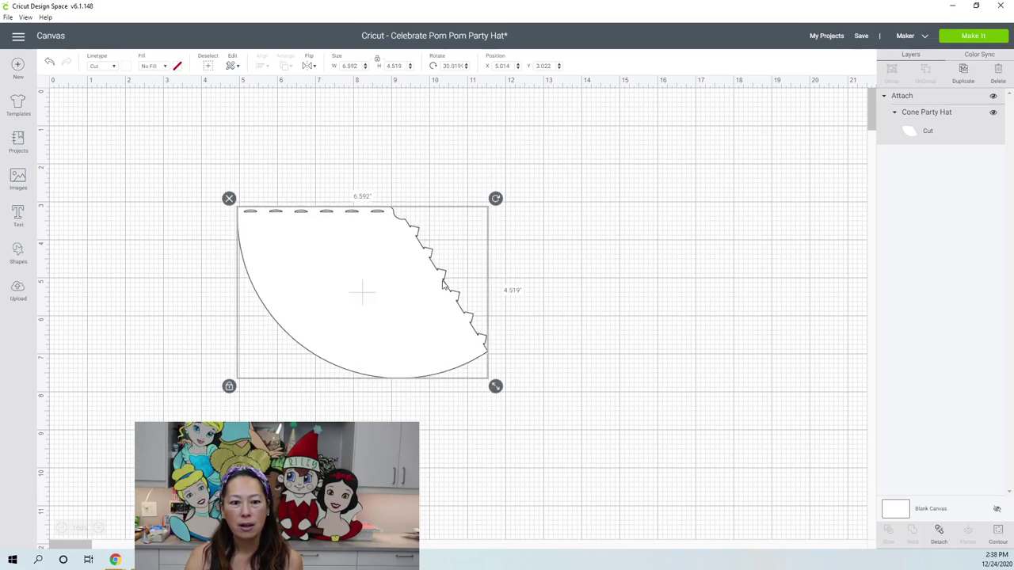
{"action": "left_click_drag", "start_coordinate": [422, 295], "coordinate": [422, 294]}
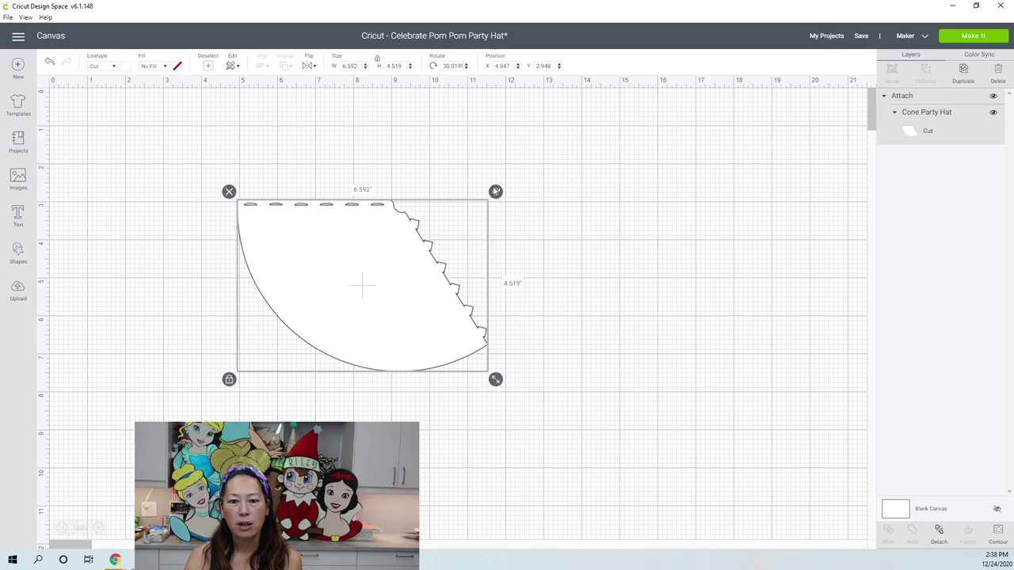
{"action": "left_click_drag", "start_coordinate": [495, 190], "coordinate": [426, 137]}
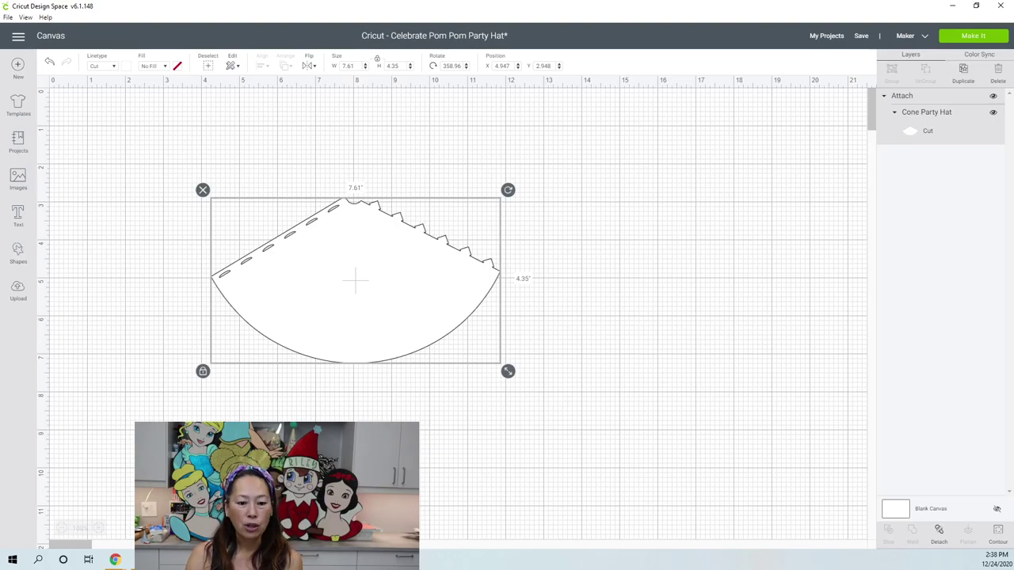
{"action": "key", "text": "alt+Tab"}
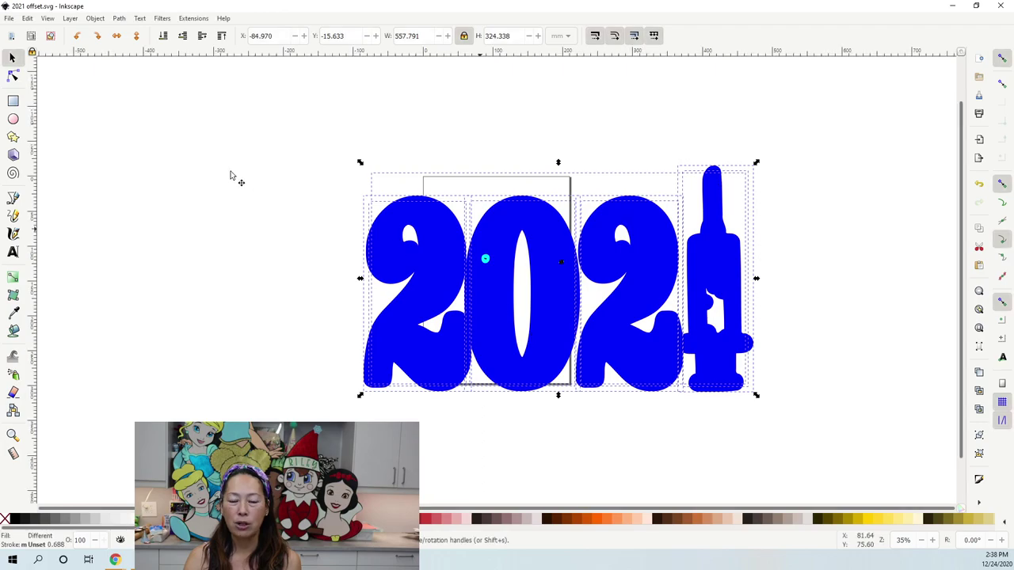
Step: Delete the blue 2021 design and import the black 2021 SVG artwork with default settings
{"action": "left_click_drag", "start_coordinate": [204, 117], "coordinate": [797, 439]}
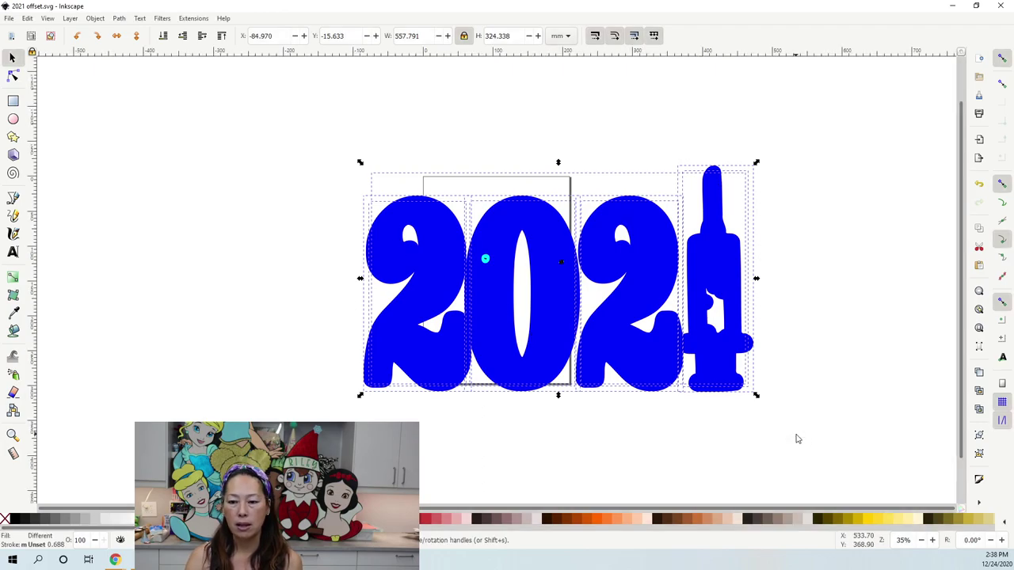
{"action": "key", "text": "Delete"}
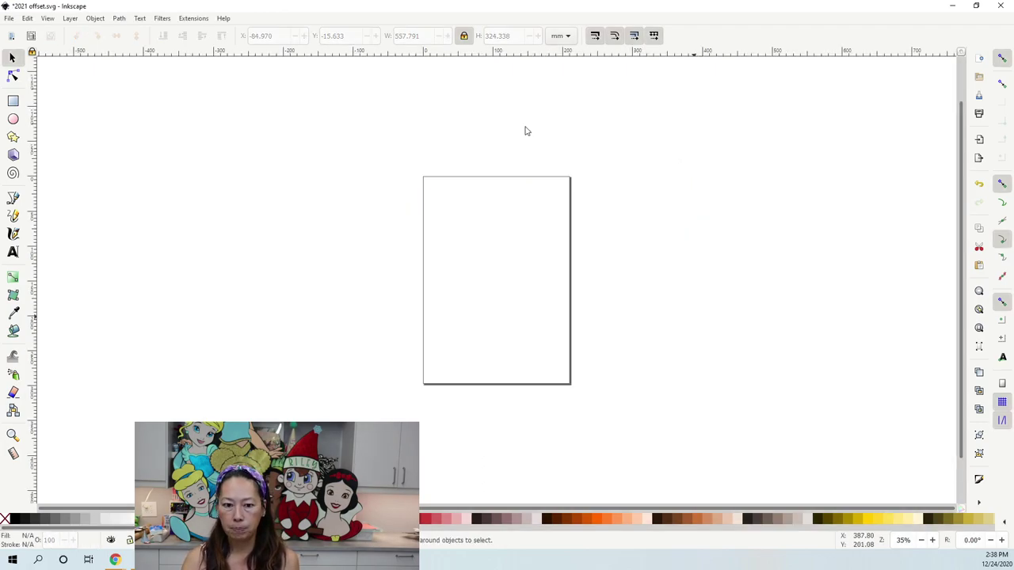
{"action": "left_click", "coordinate": [9, 18]}
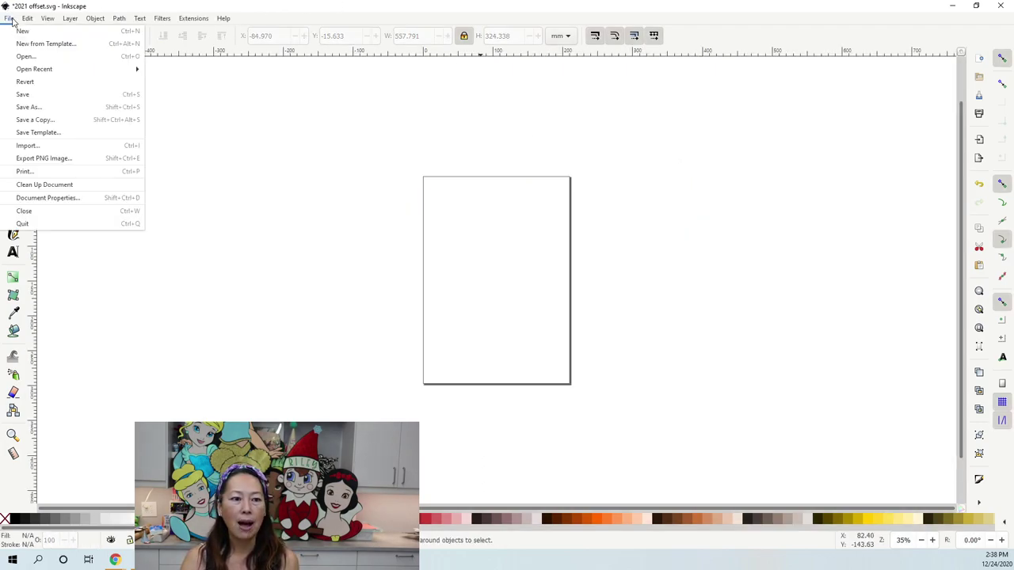
{"action": "left_click", "coordinate": [29, 145]}
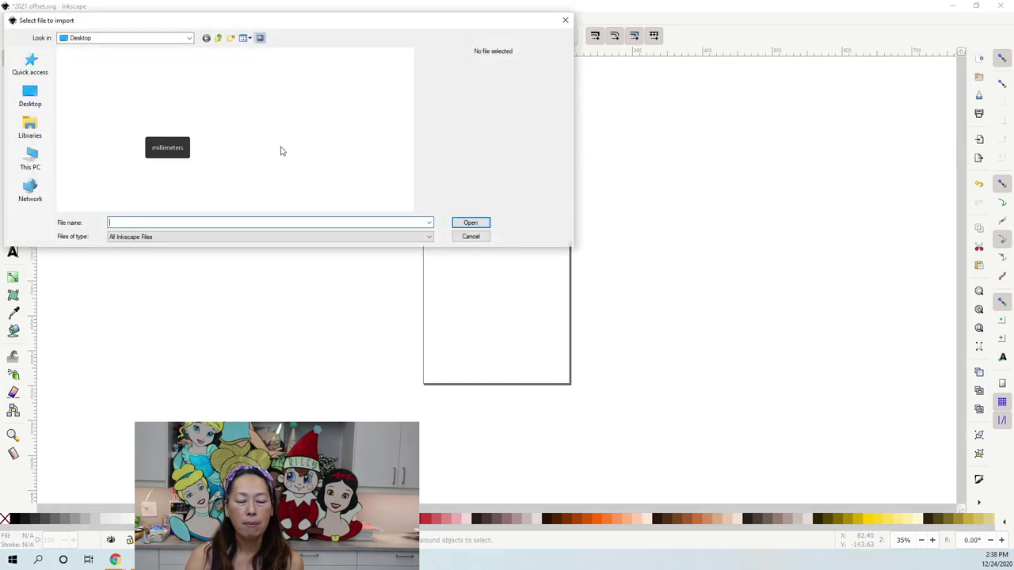
{"action": "scroll", "coordinate": [181, 119], "scroll_direction": "down", "scroll_amount": 5}
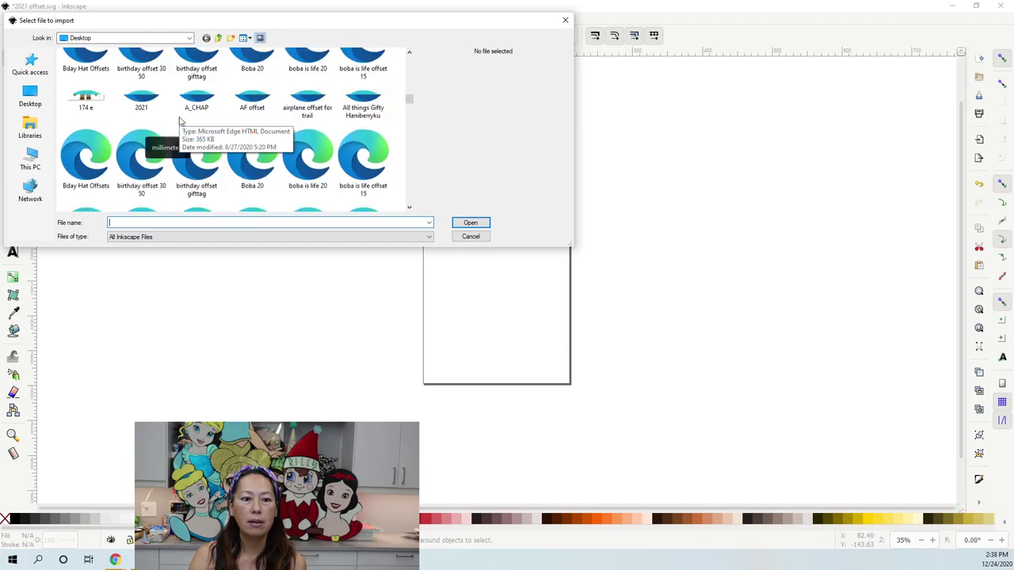
{"action": "scroll", "coordinate": [180, 120], "scroll_direction": "down", "scroll_amount": 5}
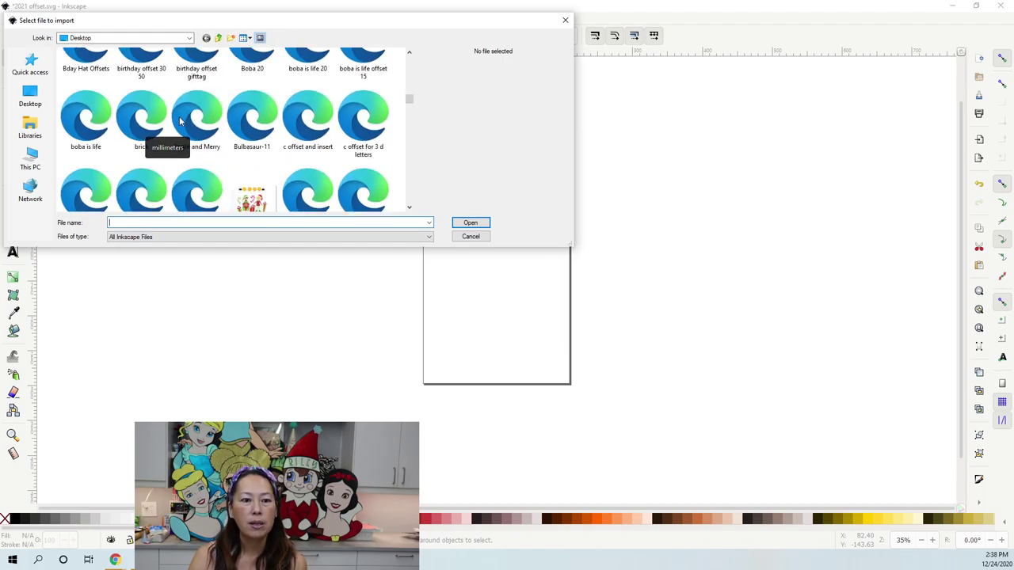
{"action": "scroll", "coordinate": [180, 121], "scroll_direction": "up", "scroll_amount": 2}
{"action": "scroll", "coordinate": [181, 121], "scroll_direction": "down", "scroll_amount": 1}
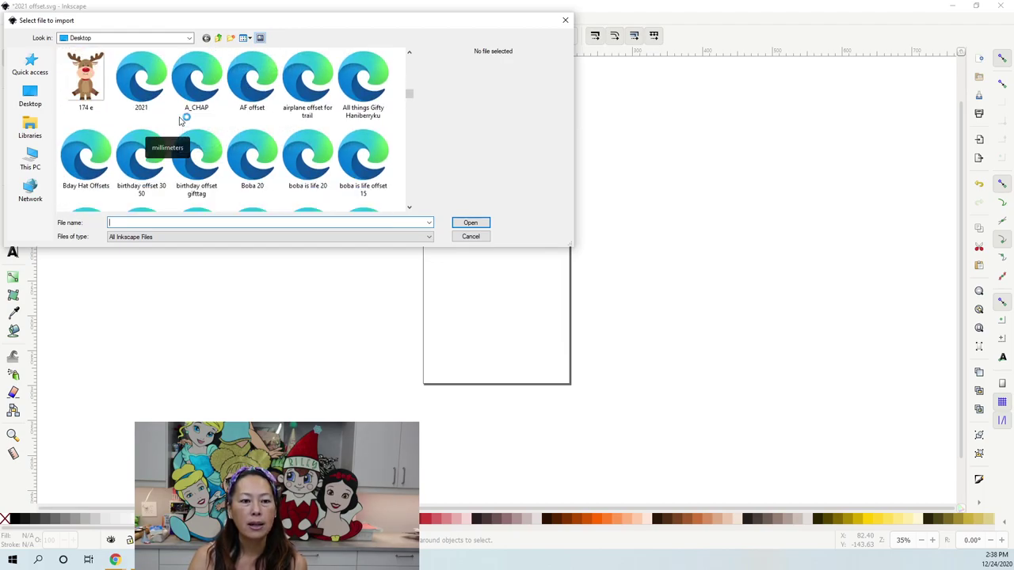
{"action": "double_click", "coordinate": [143, 83]}
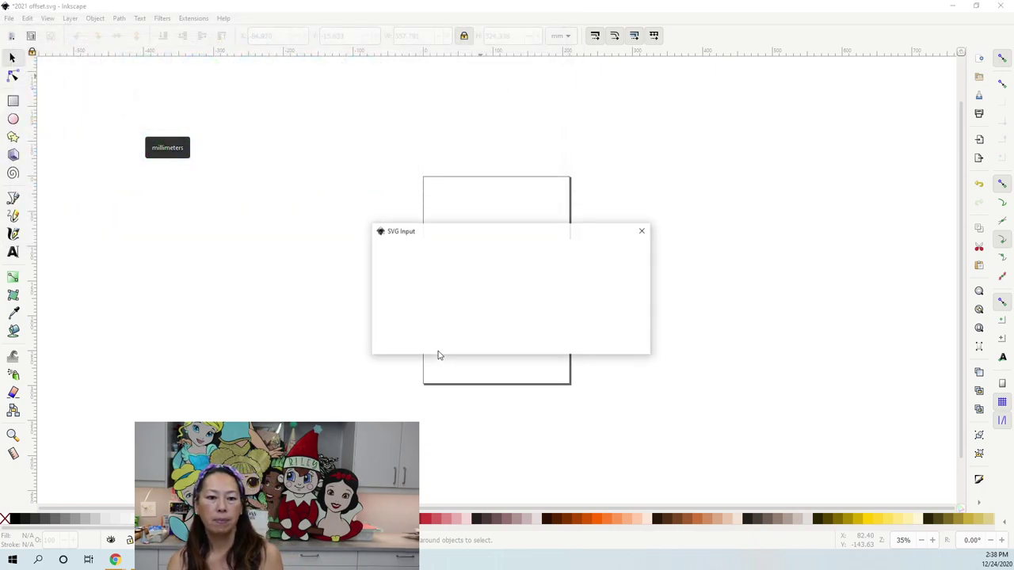
{"action": "left_click", "coordinate": [631, 347]}
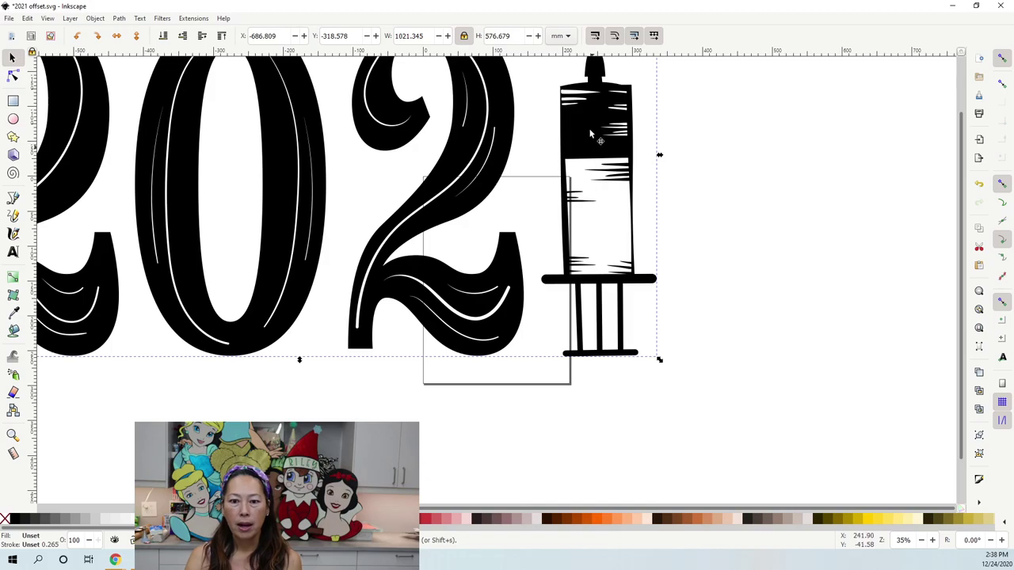
Step: Move the imported 2021 artwork right and scale it down proportionally with width/height locked
{"action": "left_click_drag", "start_coordinate": [590, 135], "coordinate": [790, 263]}
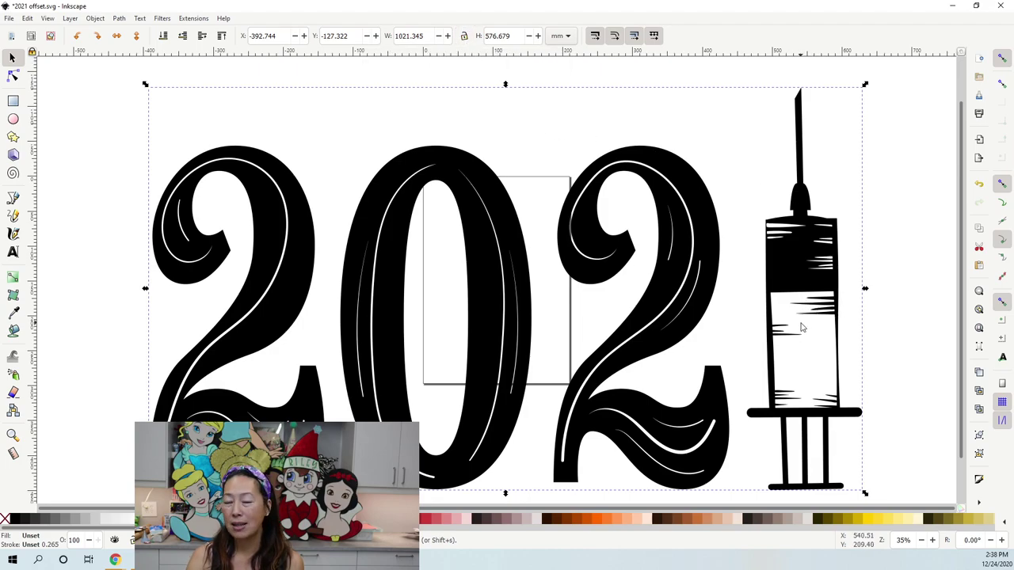
{"action": "left_click", "coordinate": [464, 36]}
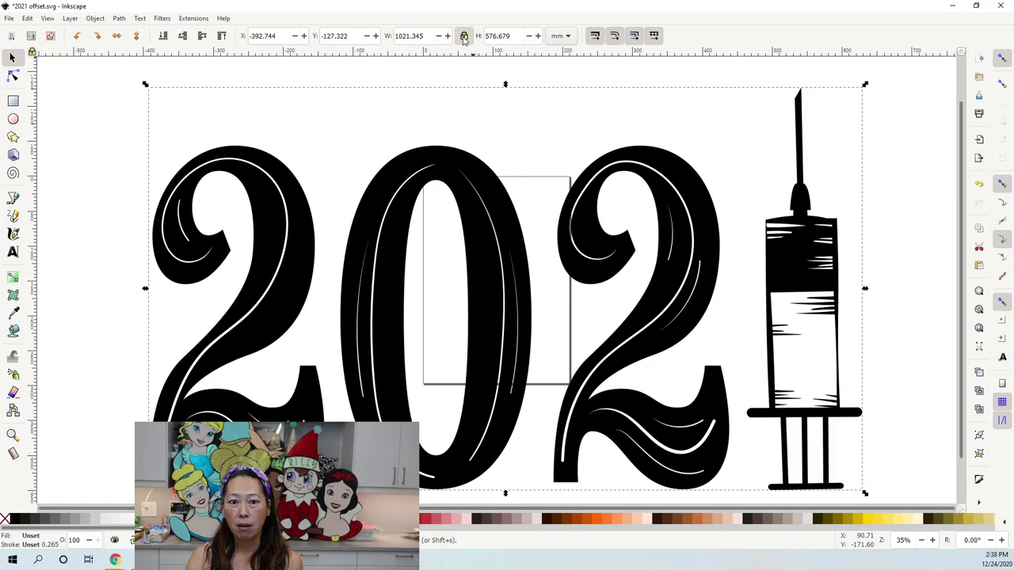
{"action": "left_click_drag", "start_coordinate": [867, 497], "coordinate": [669, 356]}
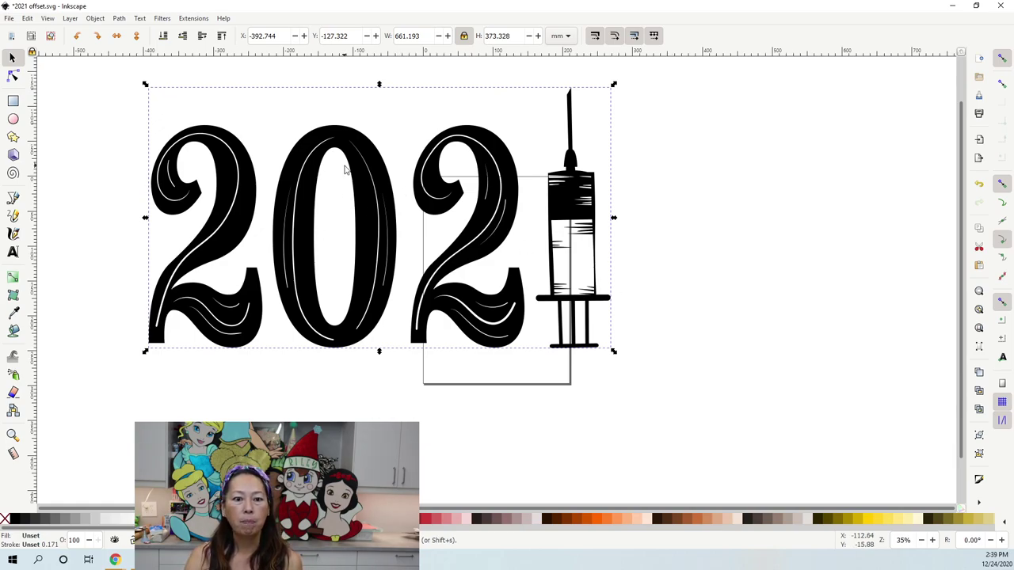
{"action": "key", "text": "Escape"}
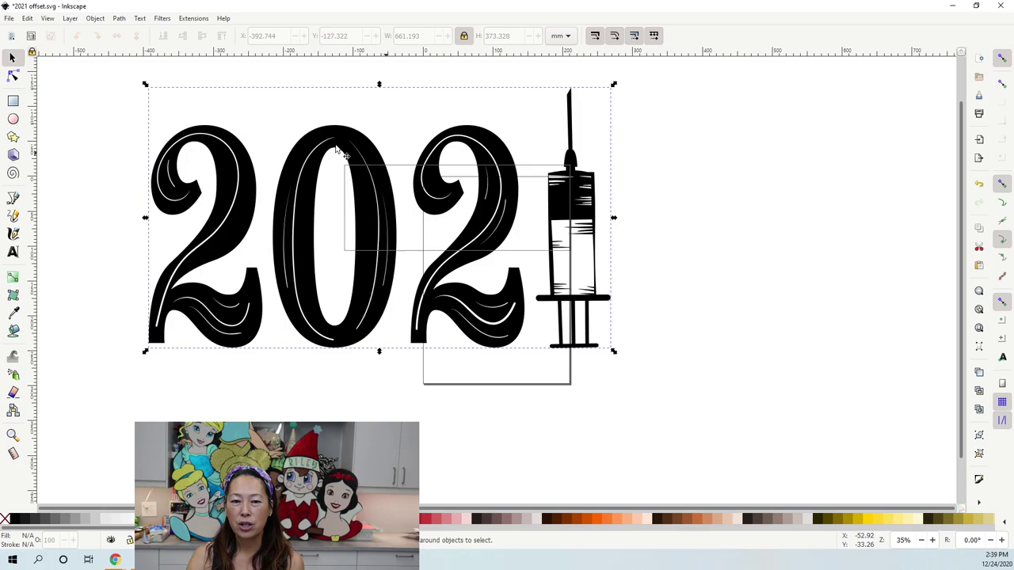
{"action": "left_click", "coordinate": [368, 174]}
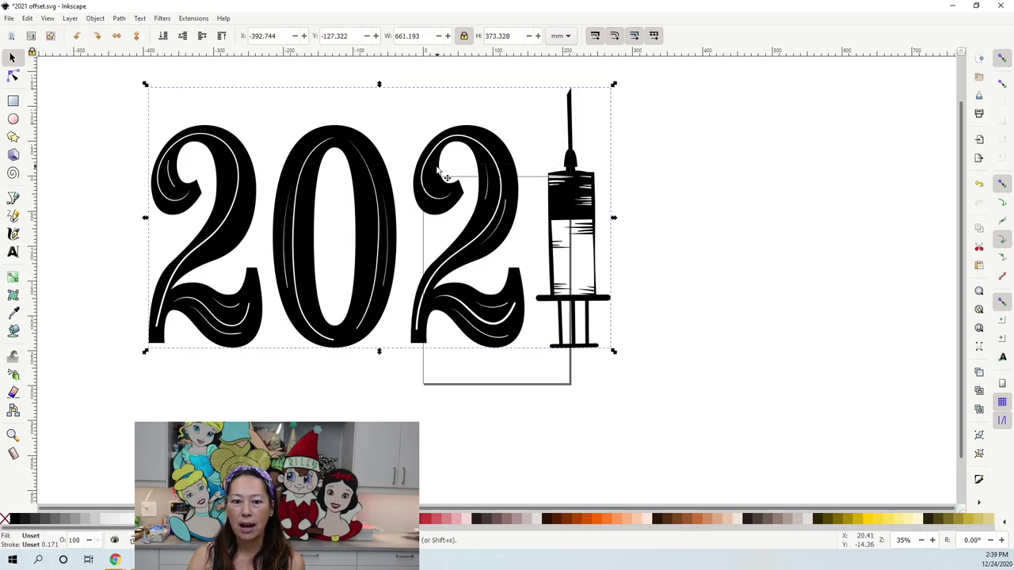
{"action": "key", "text": "ctrl+z"}
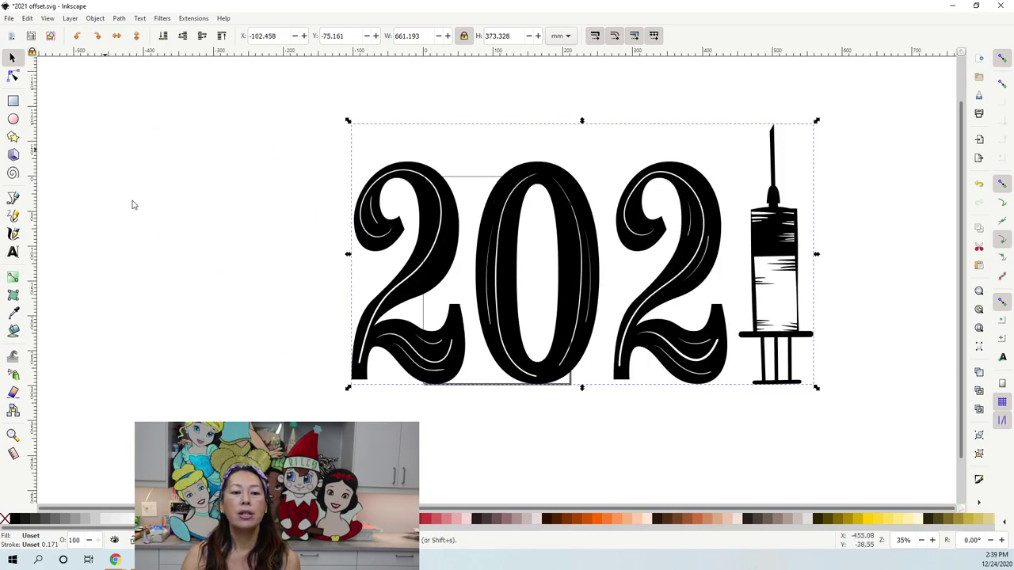
{"action": "left_click", "coordinate": [136, 150]}
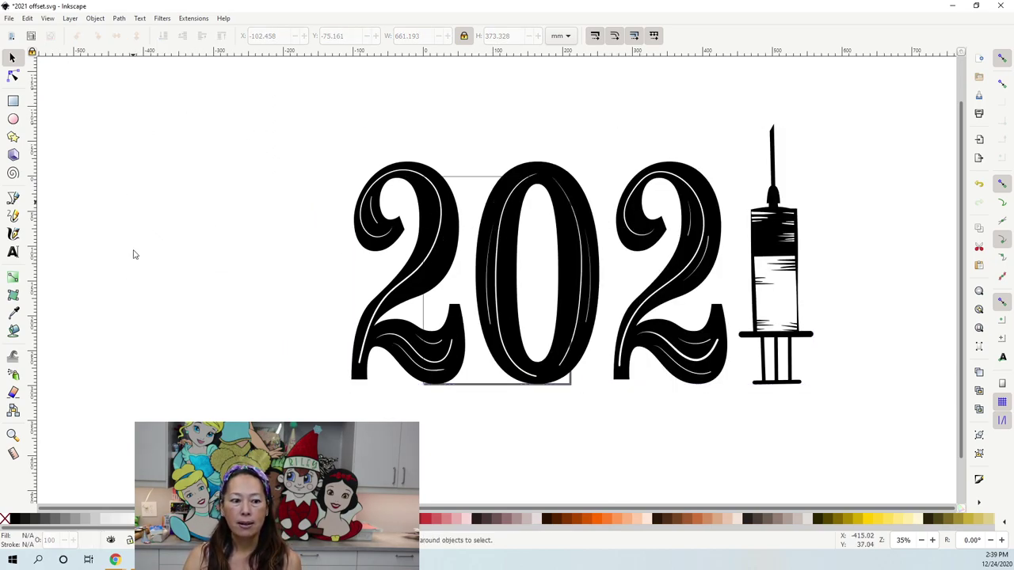
Step: Paint-bucket magenta fills grown 15 mm behind the first 2, the 0, the second 2 and the syringe
{"action": "left_click", "coordinate": [14, 331]}
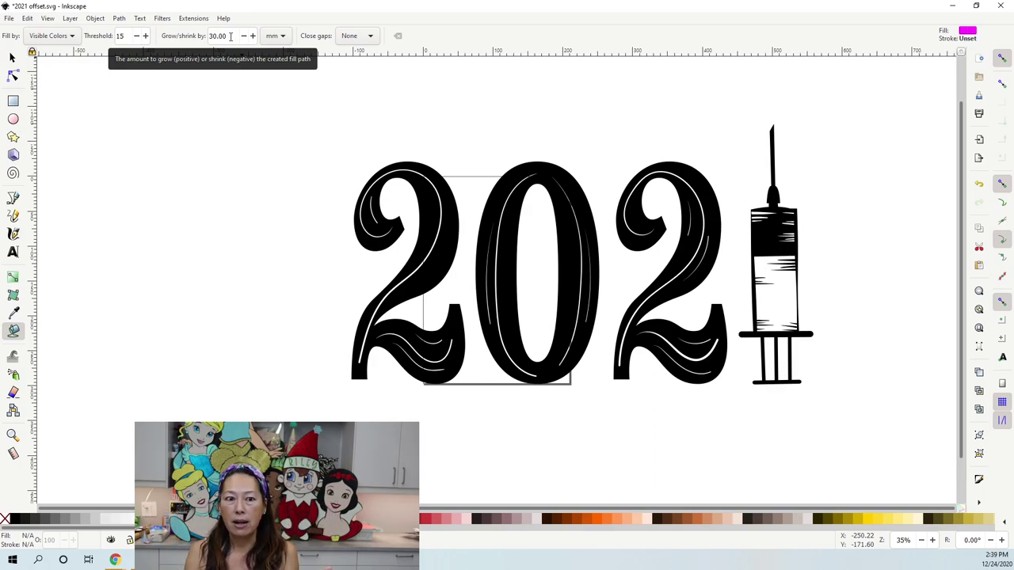
{"action": "double_click", "coordinate": [231, 36]}
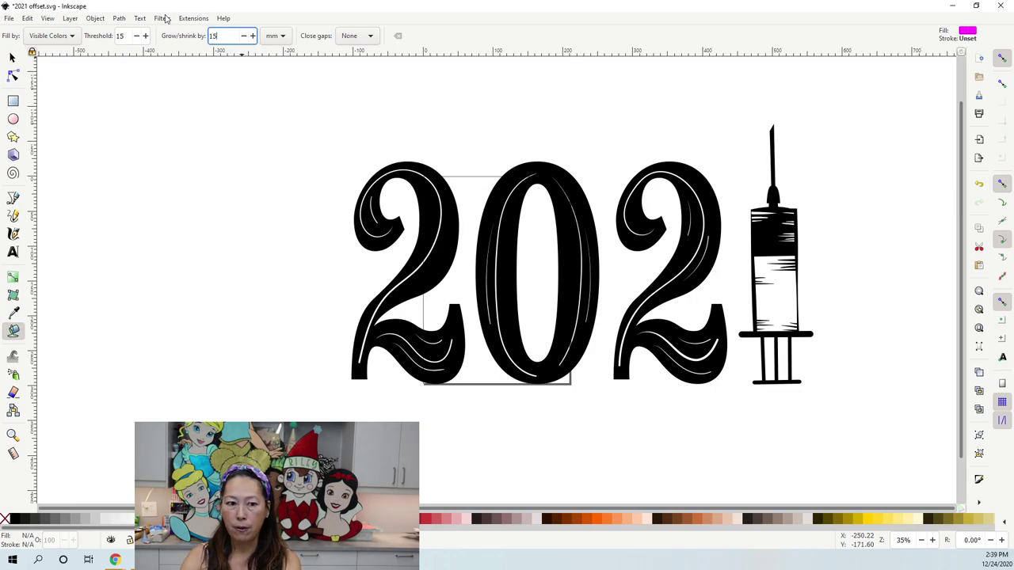
{"action": "key", "text": "Return"}
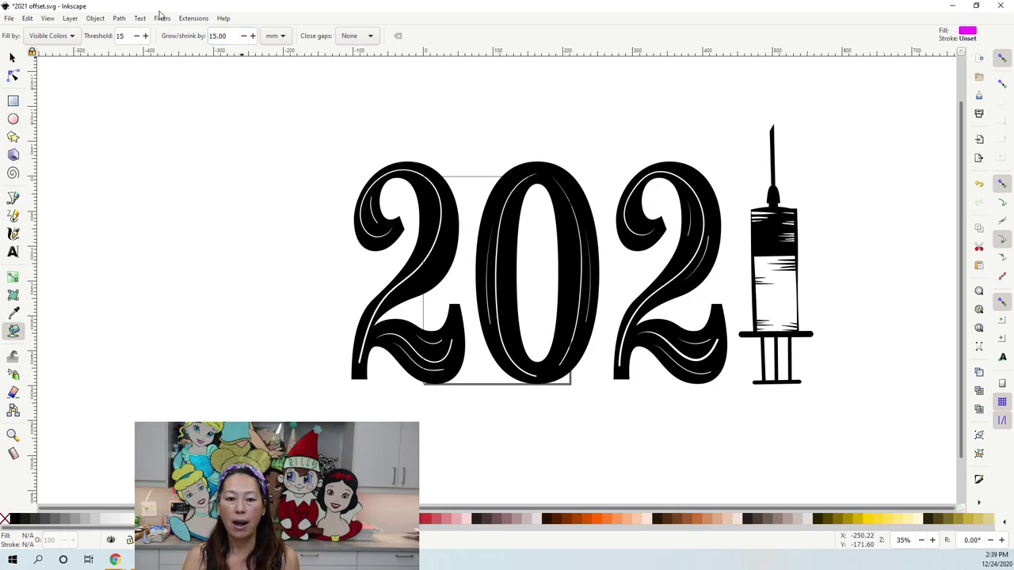
{"action": "left_click", "coordinate": [453, 234]}
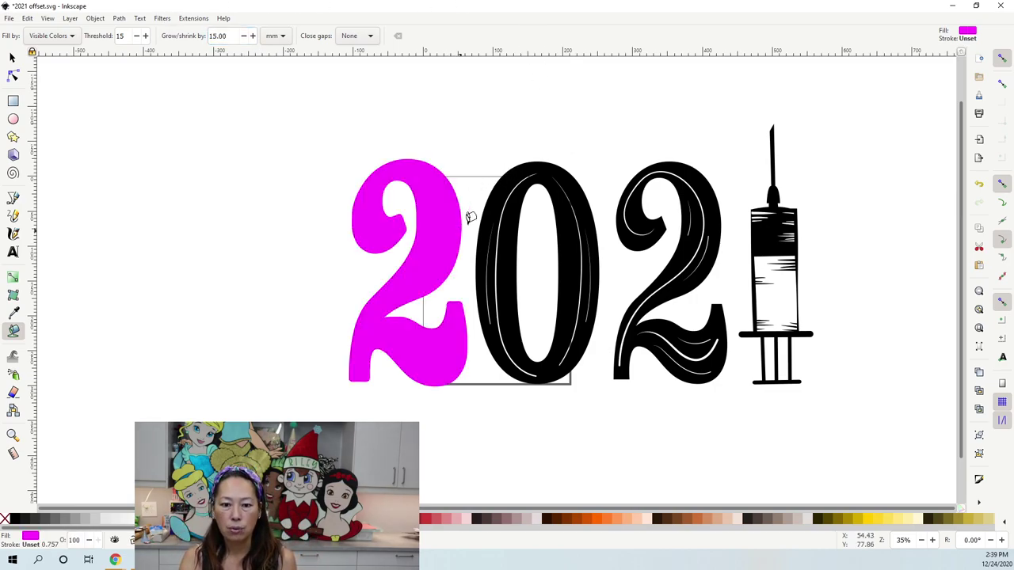
{"action": "left_click", "coordinate": [568, 167]}
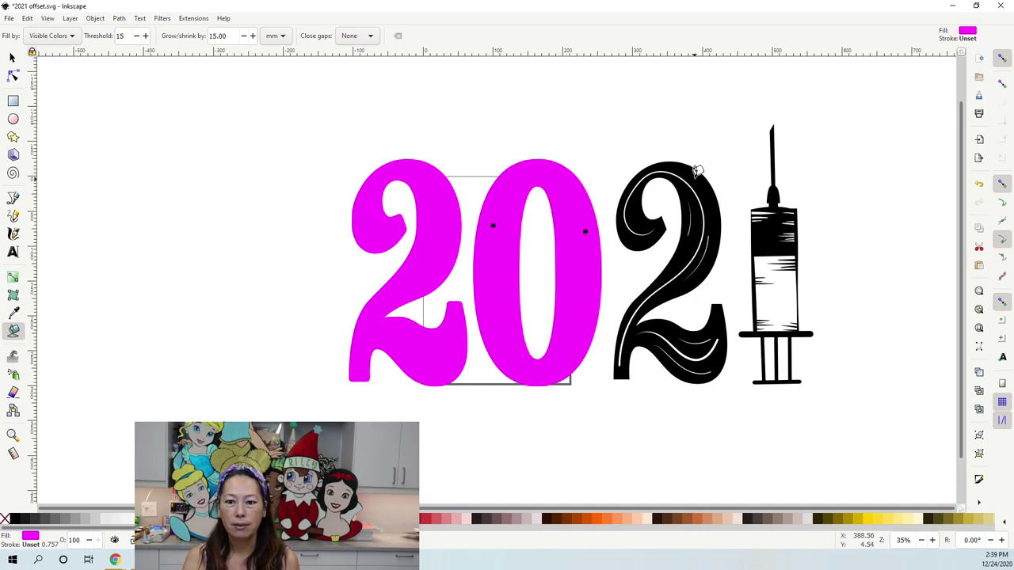
{"action": "left_click", "coordinate": [716, 173]}
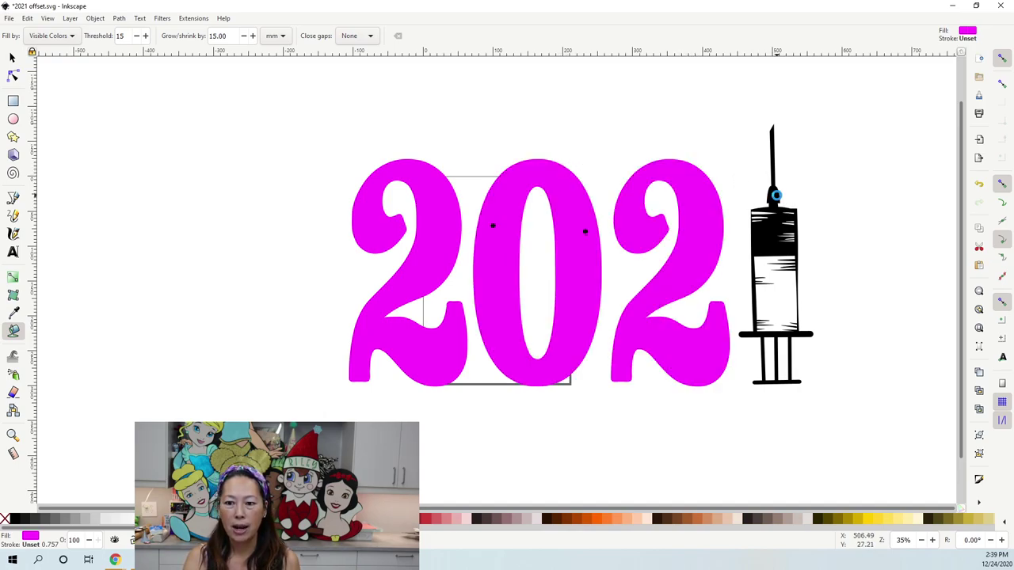
{"action": "left_click", "coordinate": [775, 194]}
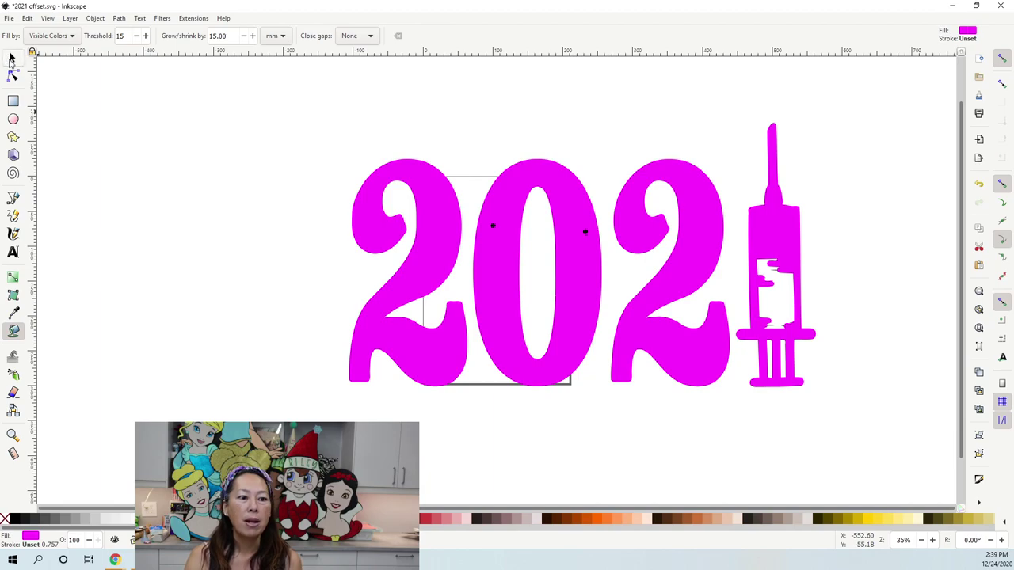
{"action": "left_click", "coordinate": [12, 58]}
{"action": "left_click", "coordinate": [768, 156]}
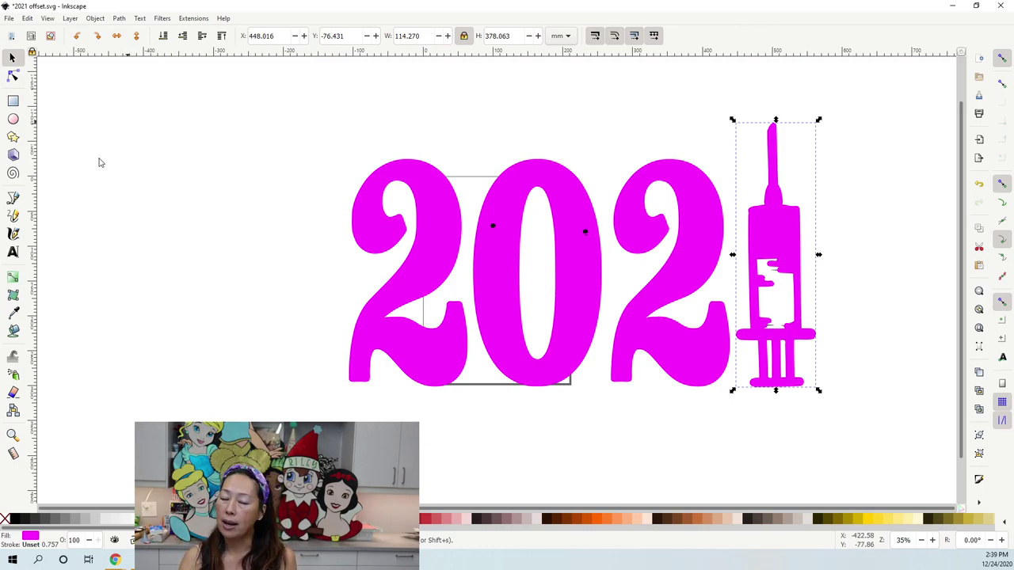
Step: Paint-bucket yellow fills grown 30 mm behind both 2s, the 0 and the syringe
{"action": "left_click", "coordinate": [168, 135]}
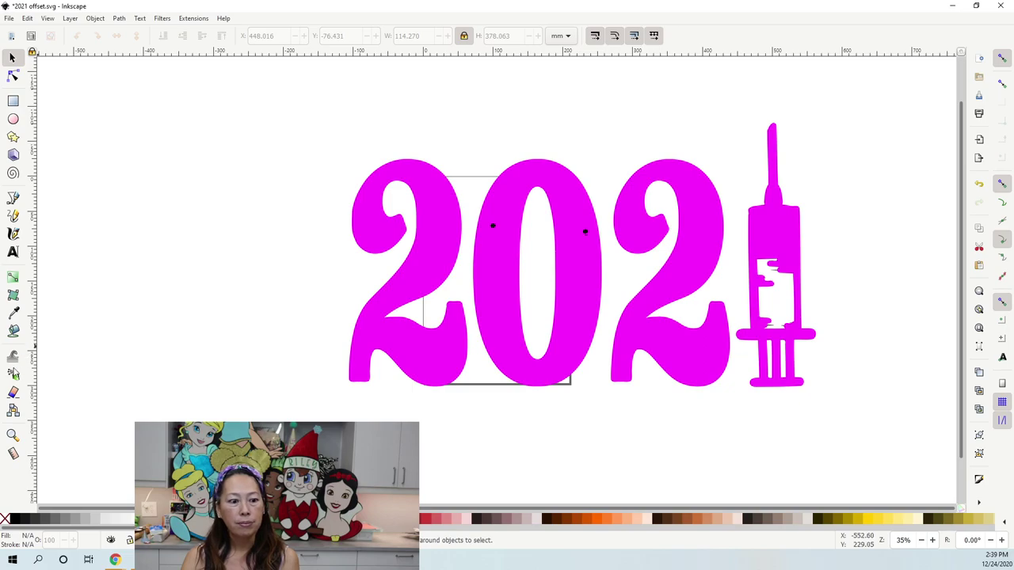
{"action": "left_click", "coordinate": [13, 331]}
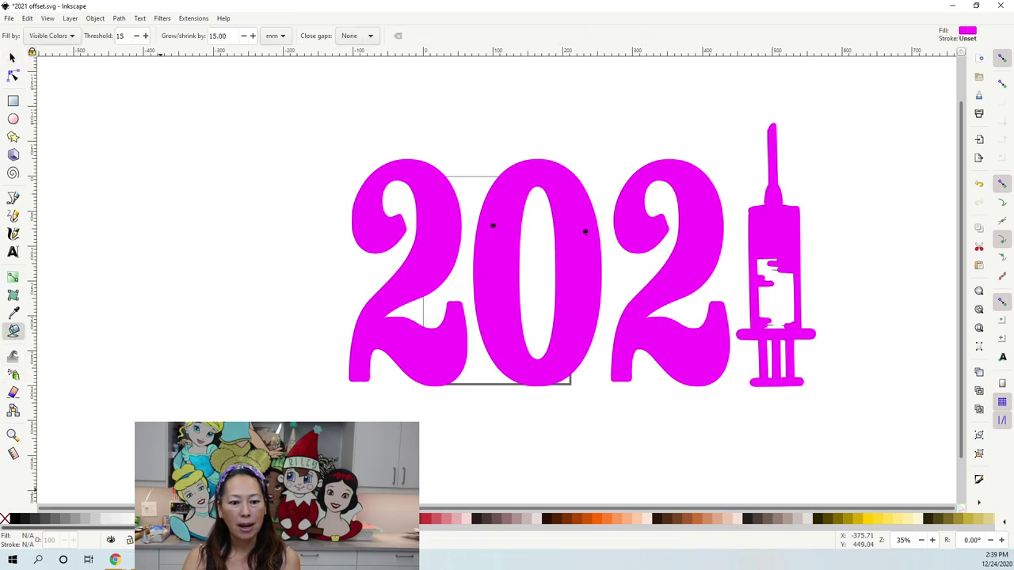
{"action": "double_click", "coordinate": [234, 37]}
{"action": "type", "text": "30"}
{"action": "key", "text": "Return"}
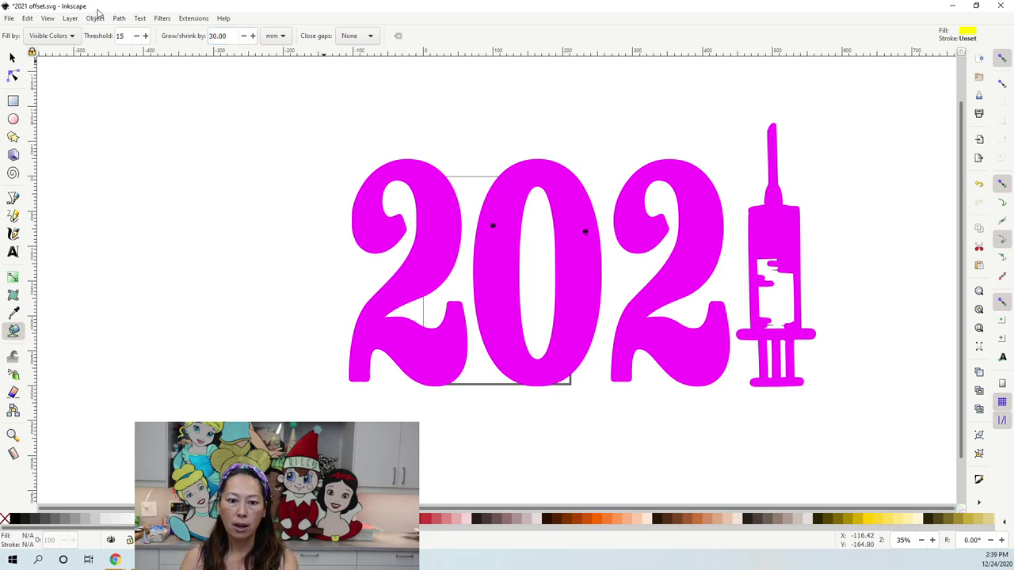
{"action": "left_click", "coordinate": [433, 198]}
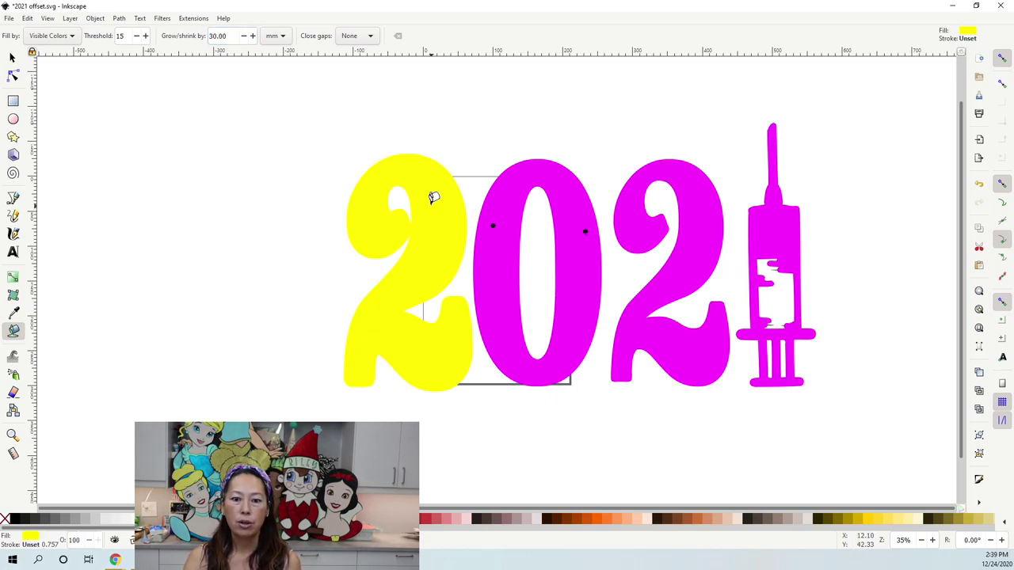
{"action": "left_click", "coordinate": [536, 164]}
{"action": "left_click", "coordinate": [692, 172]}
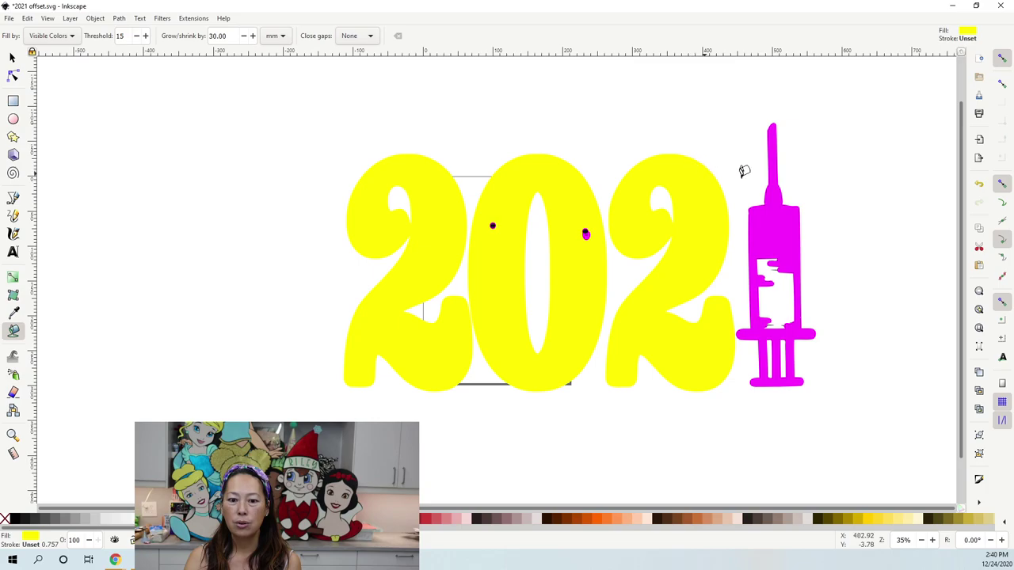
{"action": "left_click", "coordinate": [778, 206]}
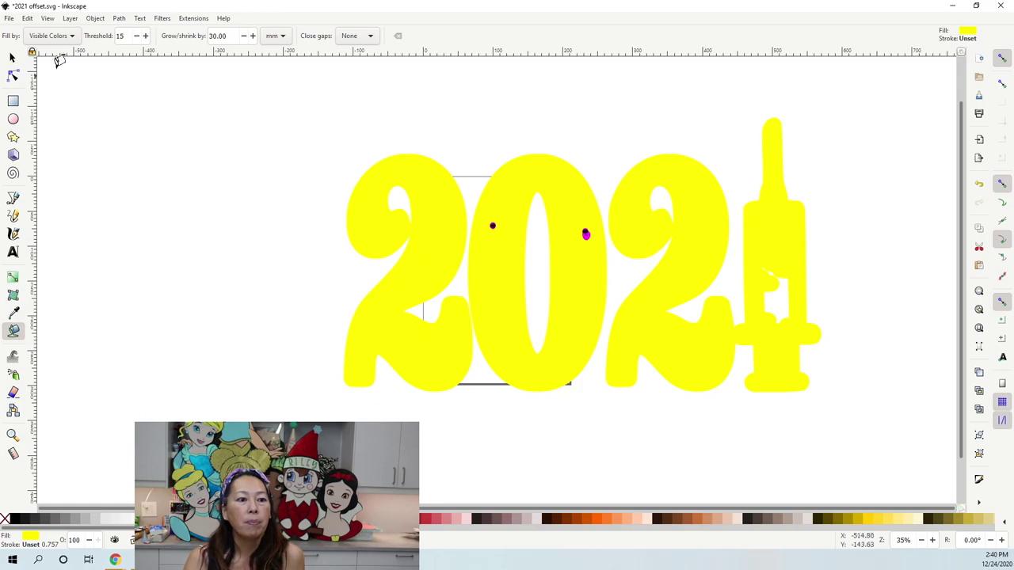
Step: Select all the layered 2021 artwork and convert it with Object to Path
{"action": "left_click", "coordinate": [12, 58]}
{"action": "left_click_drag", "start_coordinate": [207, 101], "coordinate": [886, 428]}
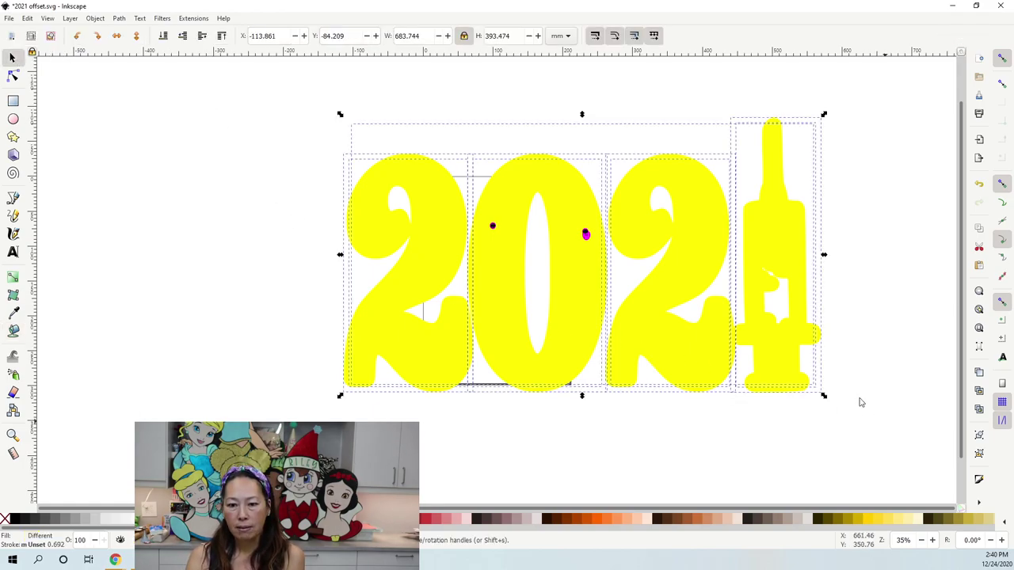
{"action": "left_click", "coordinate": [119, 18]}
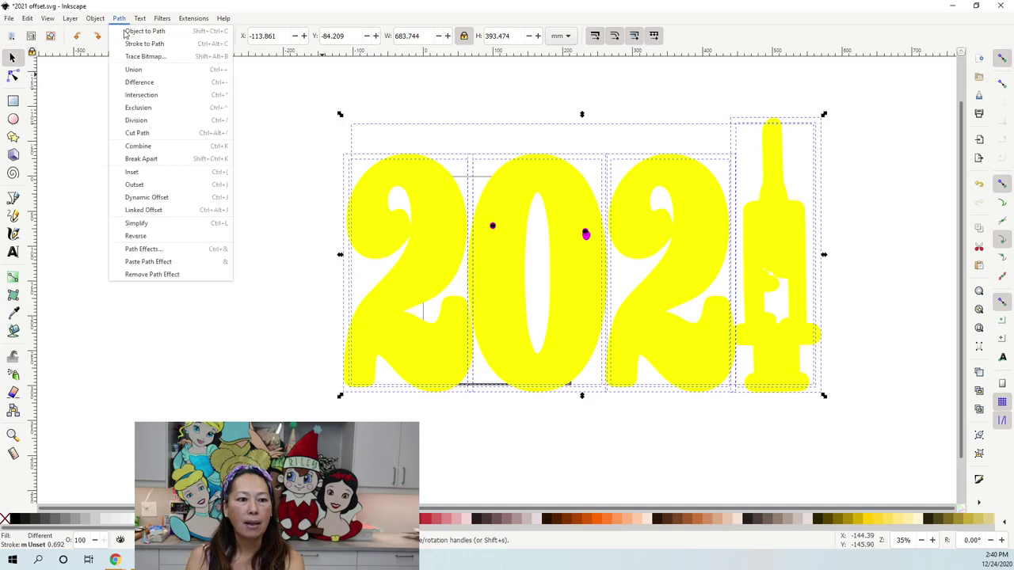
{"action": "left_click", "coordinate": [126, 32]}
Step: Save the document as 2021 offset.svg
{"action": "left_click", "coordinate": [9, 18]}
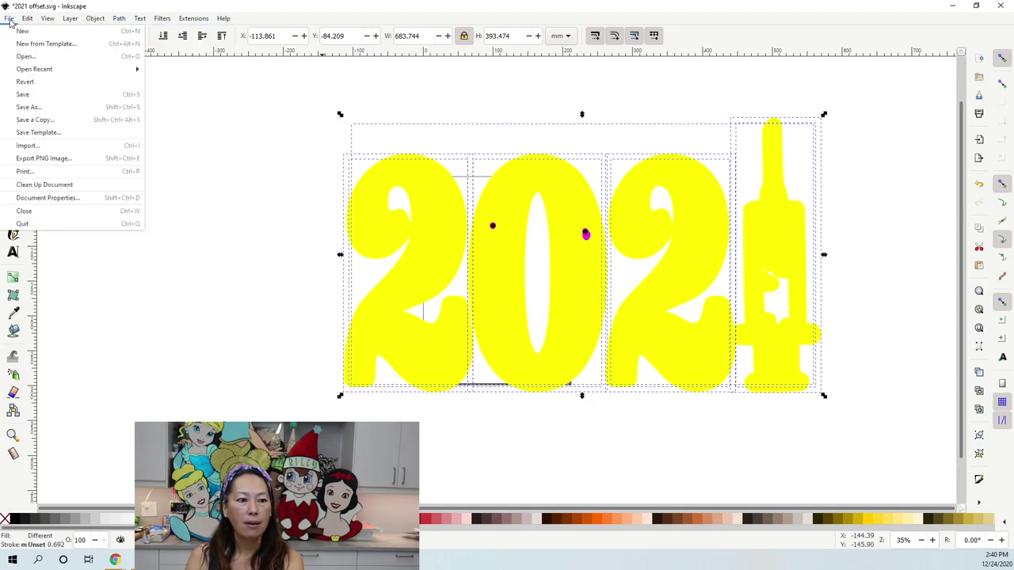
{"action": "left_click", "coordinate": [37, 109]}
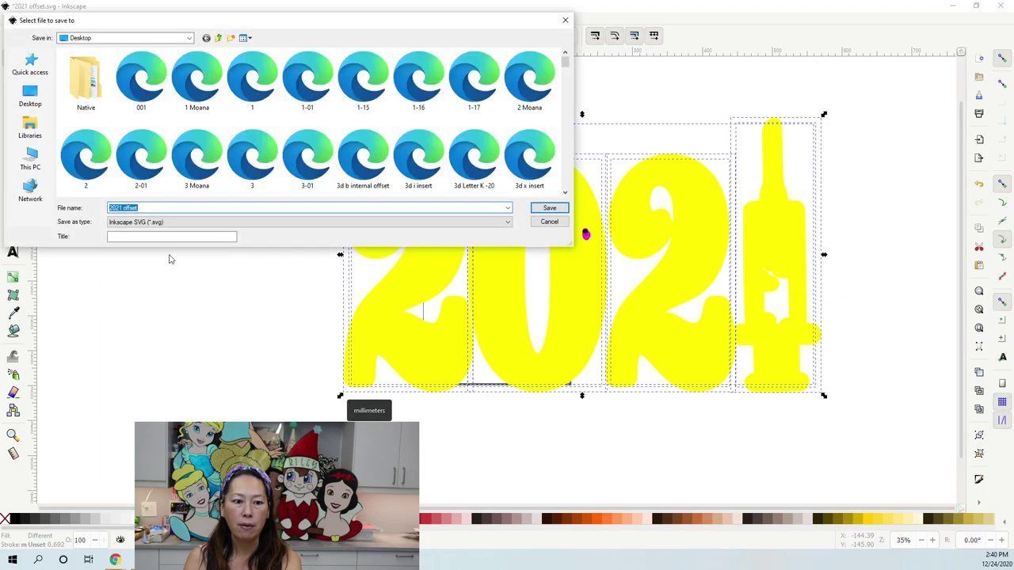
{"action": "left_click", "coordinate": [151, 207]}
{"action": "key", "text": "Return"}
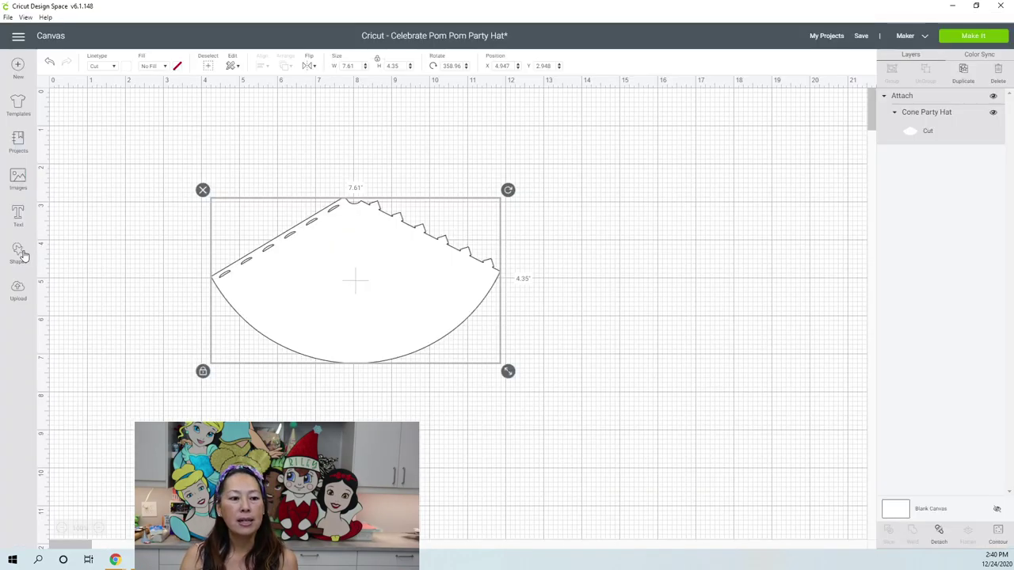
Step: Upload the 2021 offset file as an image, save it, and insert it beside the cone hat
{"action": "left_click", "coordinate": [18, 290]}
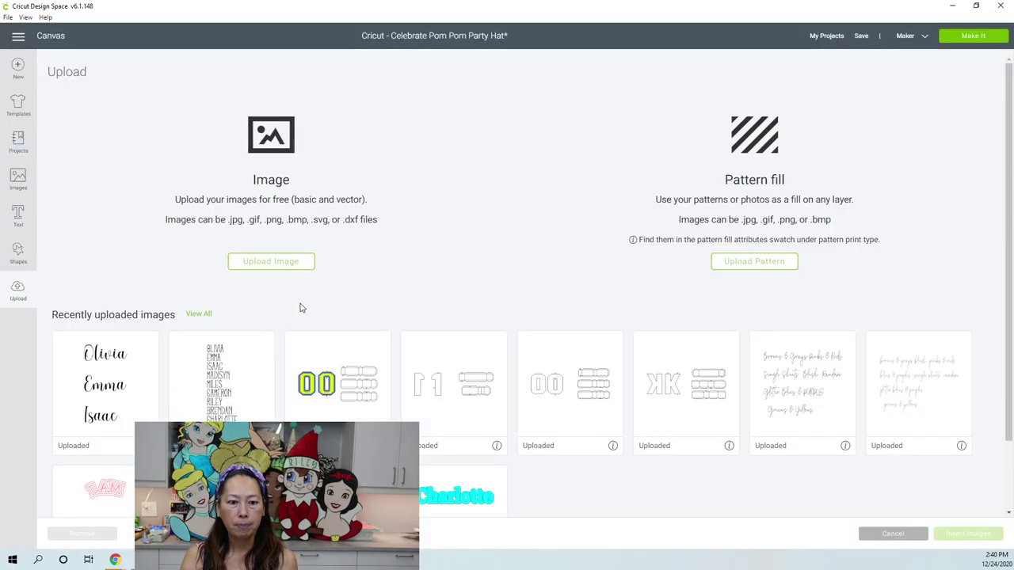
{"action": "left_click", "coordinate": [290, 267]}
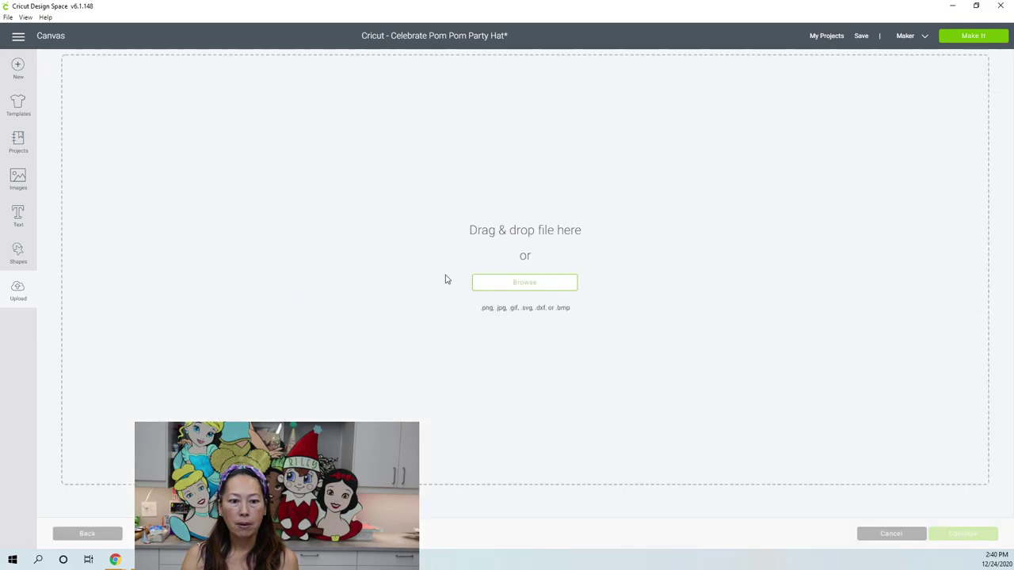
{"action": "left_click", "coordinate": [539, 285]}
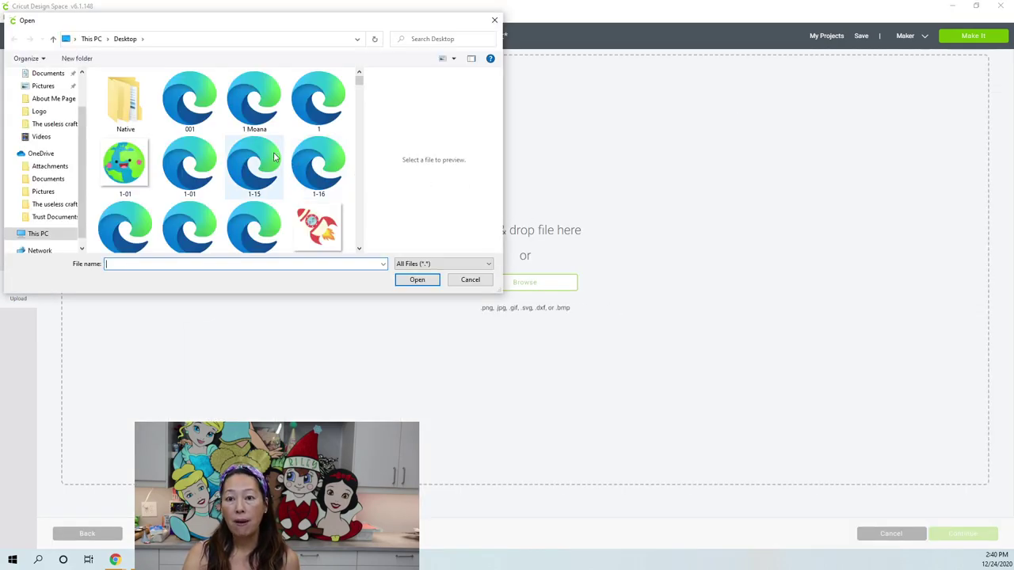
{"action": "scroll", "coordinate": [251, 156], "scroll_direction": "down", "scroll_amount": 5}
{"action": "scroll", "coordinate": [252, 157], "scroll_direction": "down", "scroll_amount": 10}
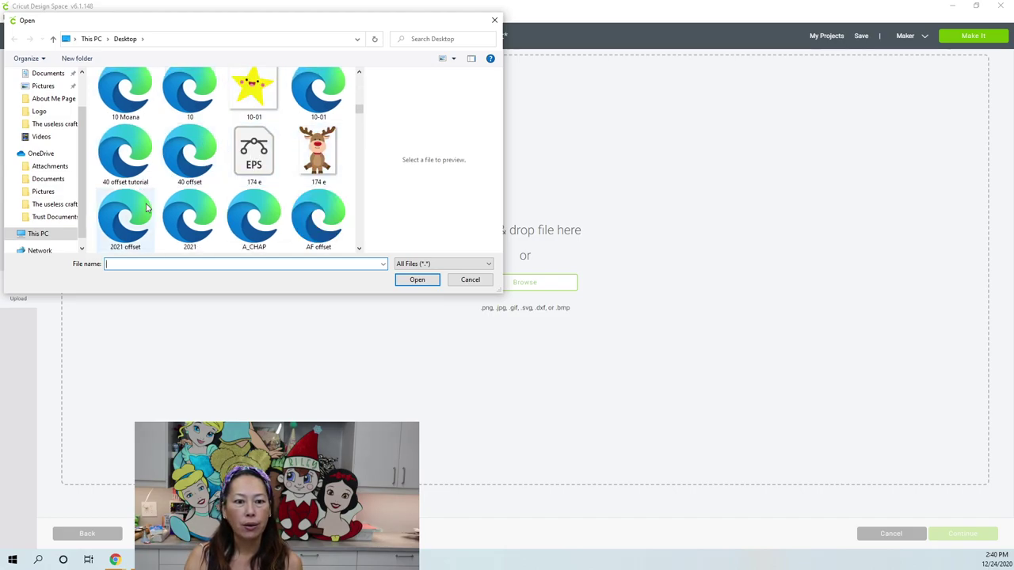
{"action": "double_click", "coordinate": [122, 229]}
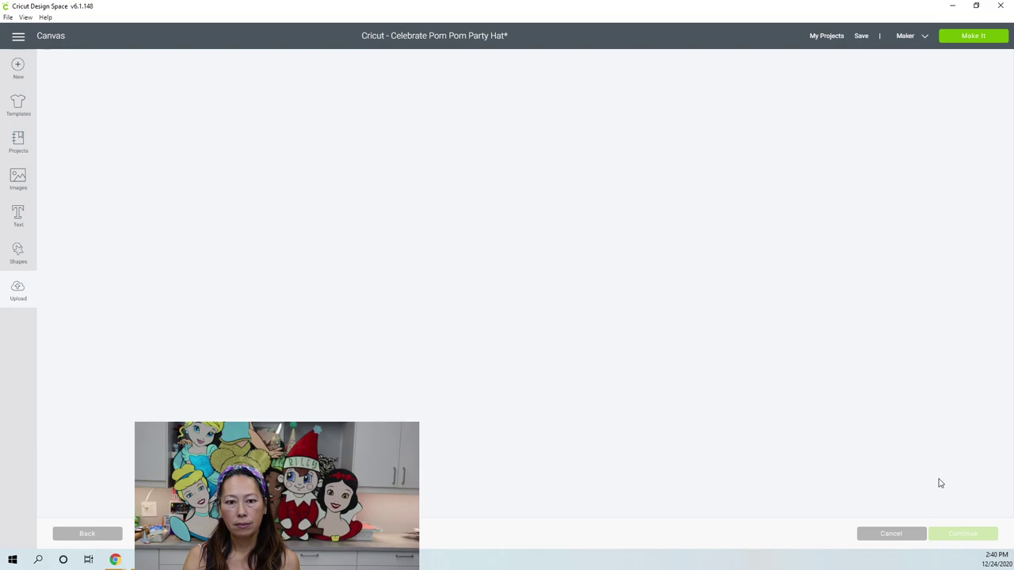
{"action": "left_click", "coordinate": [962, 533]}
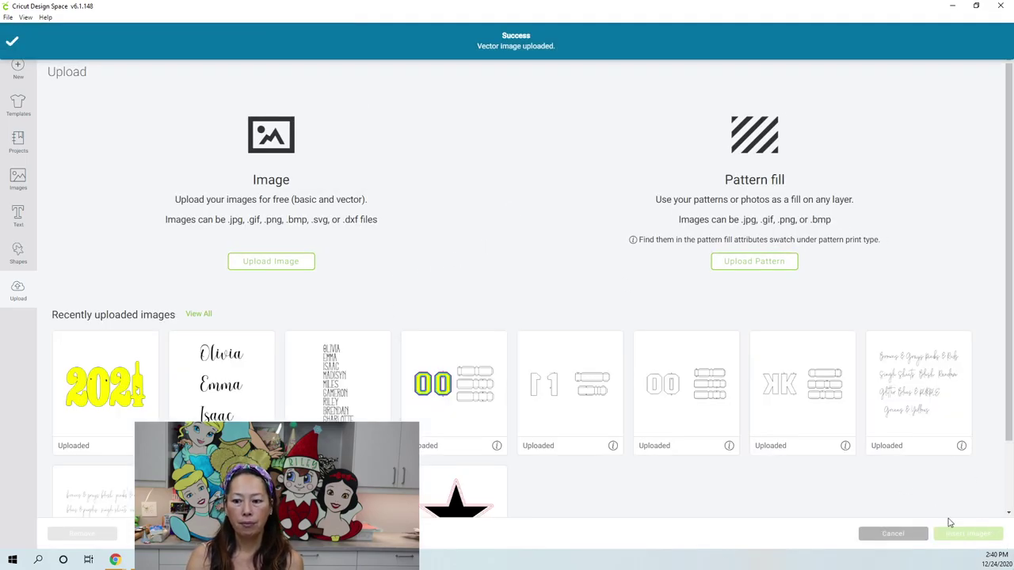
{"action": "left_click", "coordinate": [111, 373]}
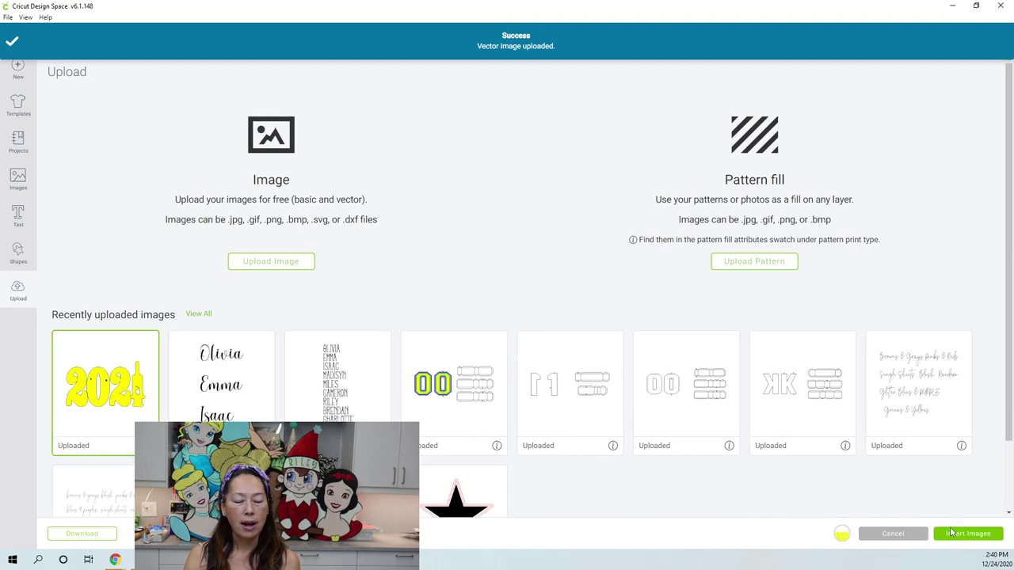
{"action": "left_click", "coordinate": [965, 541]}
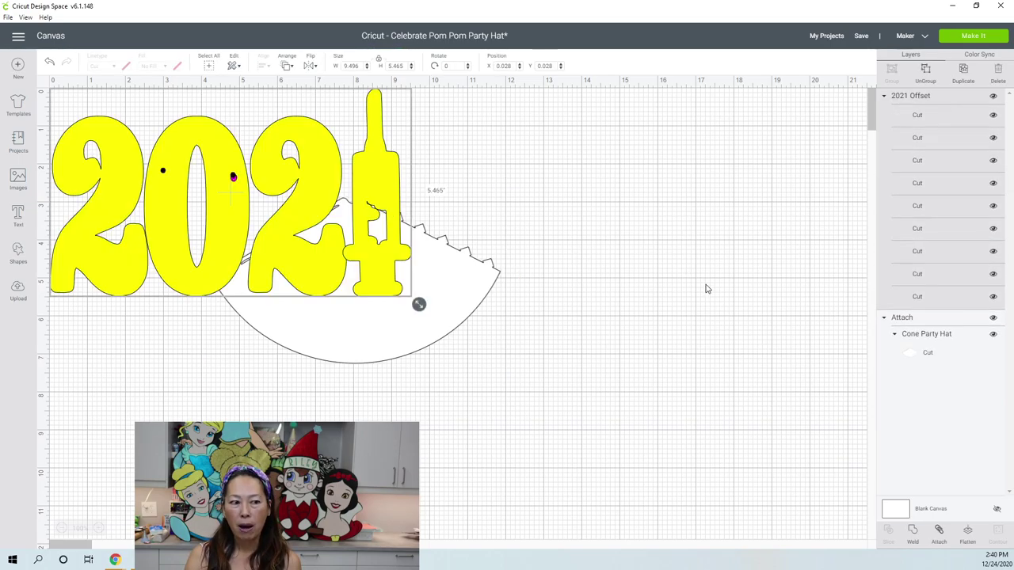
Step: Ungroup the 2021 design beside the hat and pull its yellow 2, 0, 2 and syringe downward
{"action": "left_click_drag", "start_coordinate": [190, 165], "coordinate": [489, 315]}
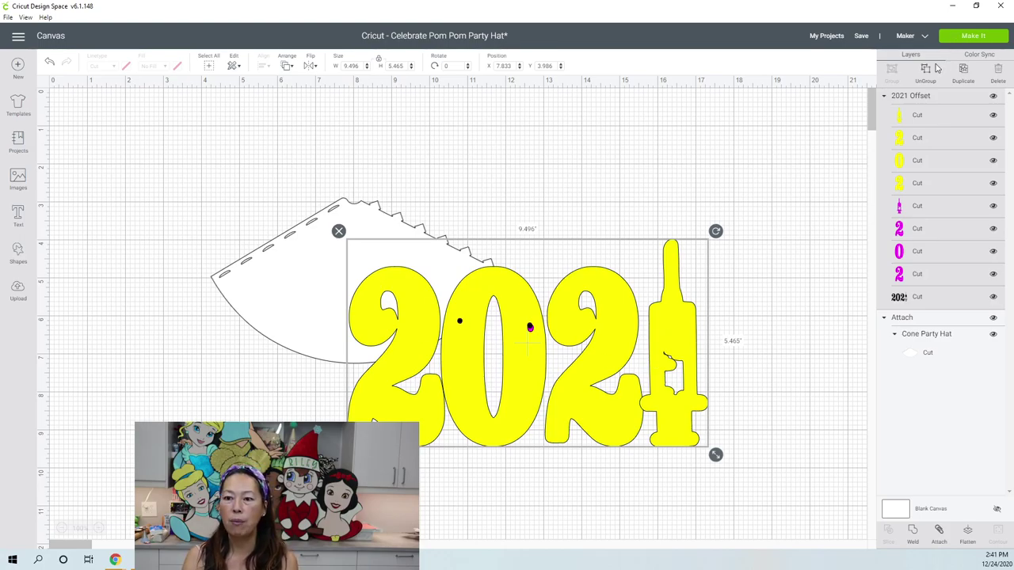
{"action": "left_click", "coordinate": [926, 71]}
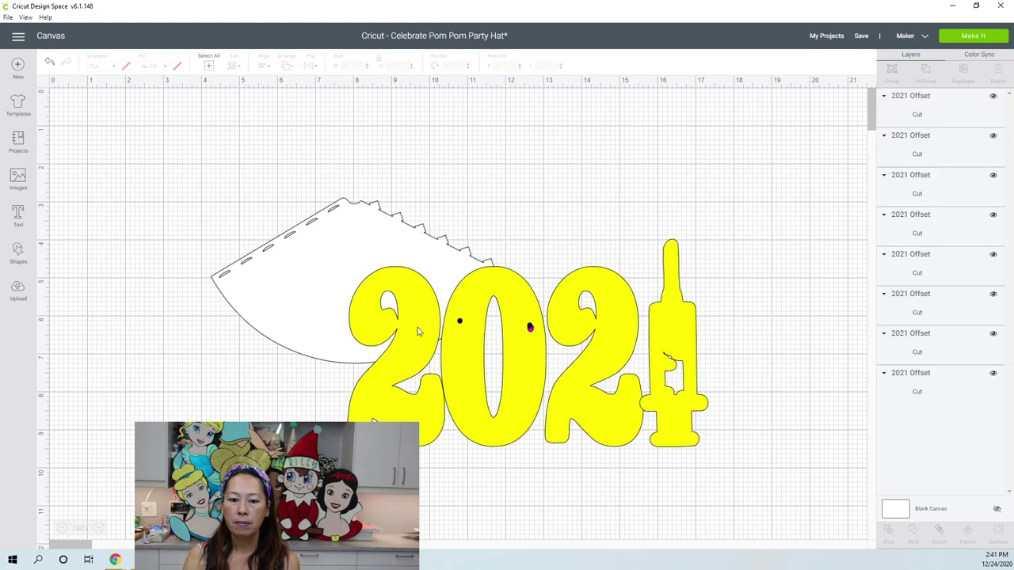
{"action": "left_click", "coordinate": [418, 329]}
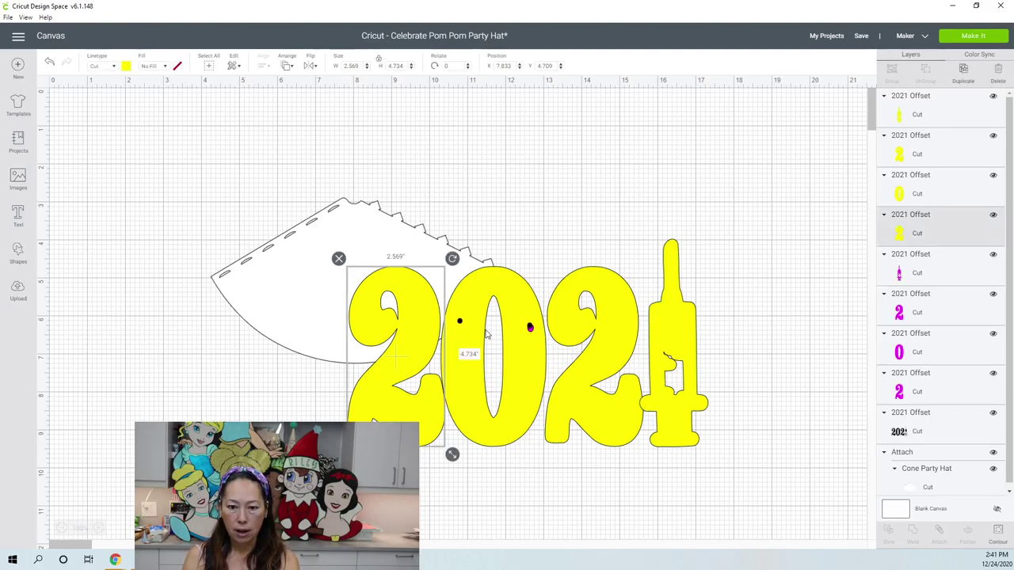
{"action": "left_click", "coordinate": [515, 337], "text": "shift"}
{"action": "left_click", "coordinate": [620, 329], "text": "shift"}
{"action": "left_click", "coordinate": [671, 333], "text": "shift"}
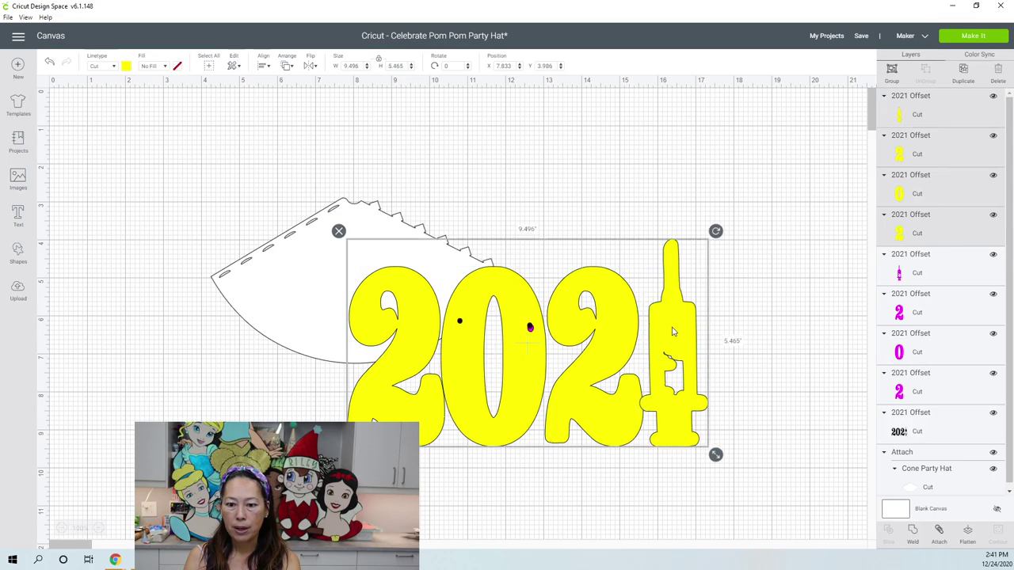
{"action": "left_click_drag", "start_coordinate": [672, 332], "coordinate": [655, 440]}
Step: Move the yellow 2021 pieces below the magenta copy
{"action": "scroll", "coordinate": [648, 364], "scroll_direction": "down", "scroll_amount": 5}
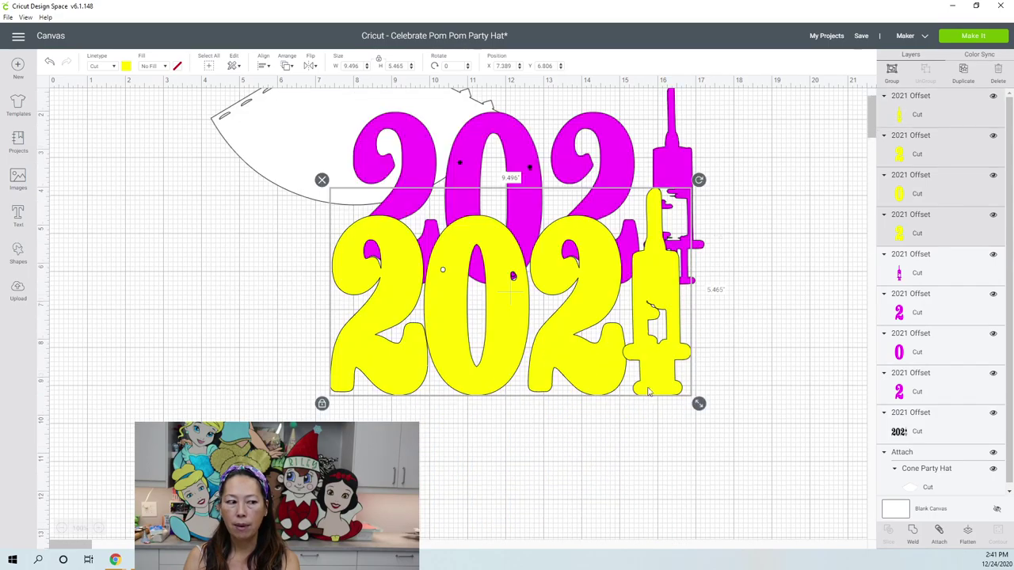
{"action": "left_click_drag", "start_coordinate": [651, 232], "coordinate": [679, 353]}
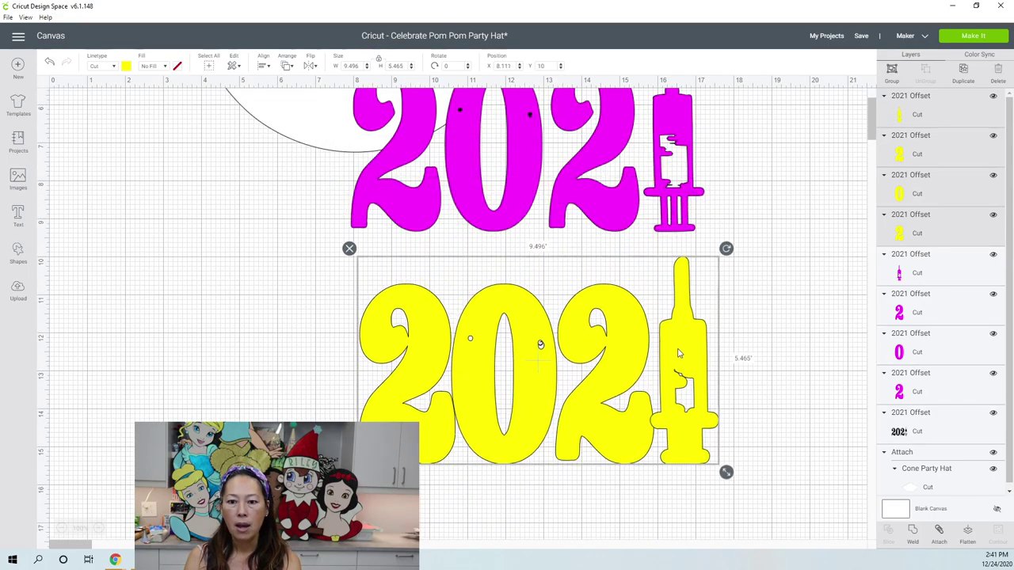
{"action": "left_click", "coordinate": [802, 373]}
Step: Nudge the first 2, second 2 and syringe so the yellow pieces overlap, then select them all
{"action": "left_click_drag", "start_coordinate": [762, 474], "coordinate": [625, 415]}
{"action": "left_click", "coordinate": [629, 415]}
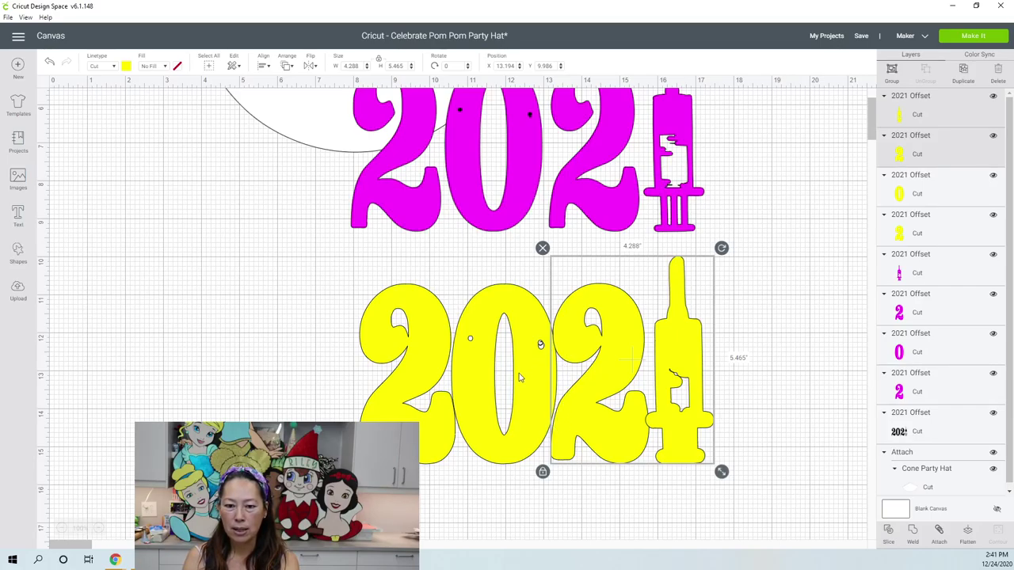
{"action": "left_click", "coordinate": [436, 418]}
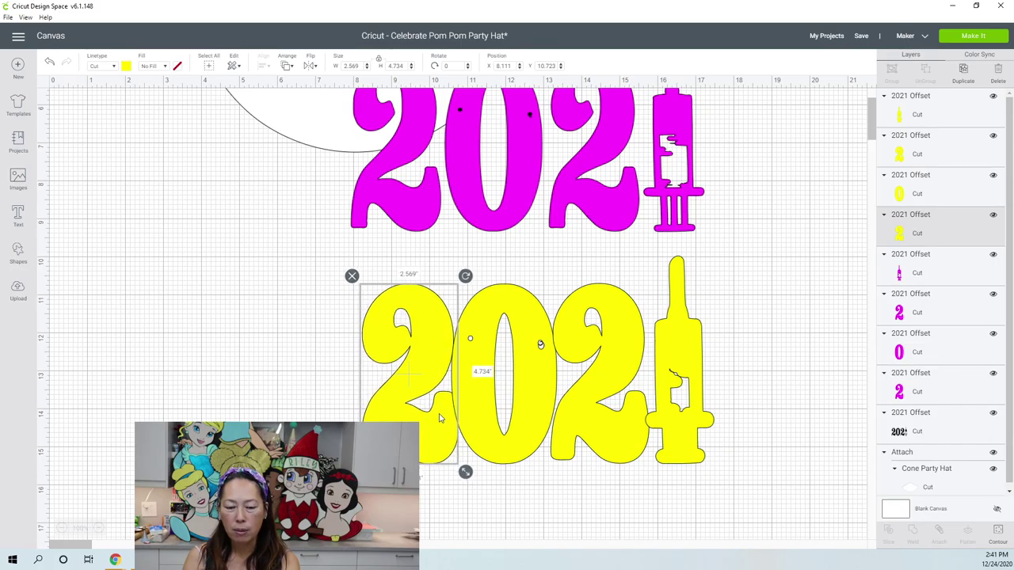
{"action": "left_click_drag", "start_coordinate": [438, 418], "coordinate": [440, 417]}
{"action": "left_click_drag", "start_coordinate": [592, 411], "coordinate": [588, 411]}
{"action": "left_click_drag", "start_coordinate": [663, 413], "coordinate": [658, 412]}
{"action": "left_click", "coordinate": [295, 386]}
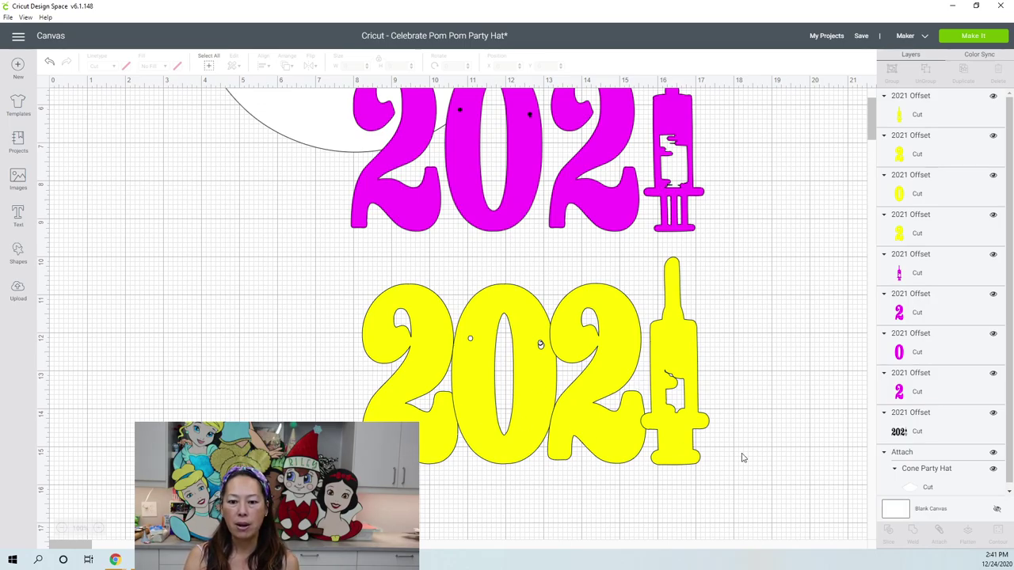
{"action": "left_click_drag", "start_coordinate": [282, 322], "coordinate": [742, 457]}
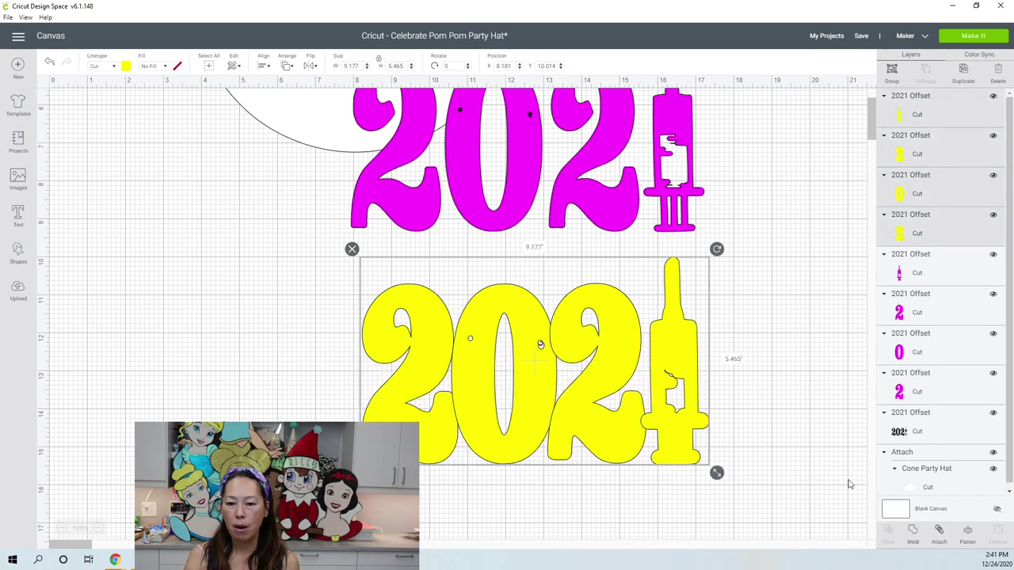
Step: Weld the yellow pieces into one shape and hide all its inner contours
{"action": "left_click", "coordinate": [915, 535]}
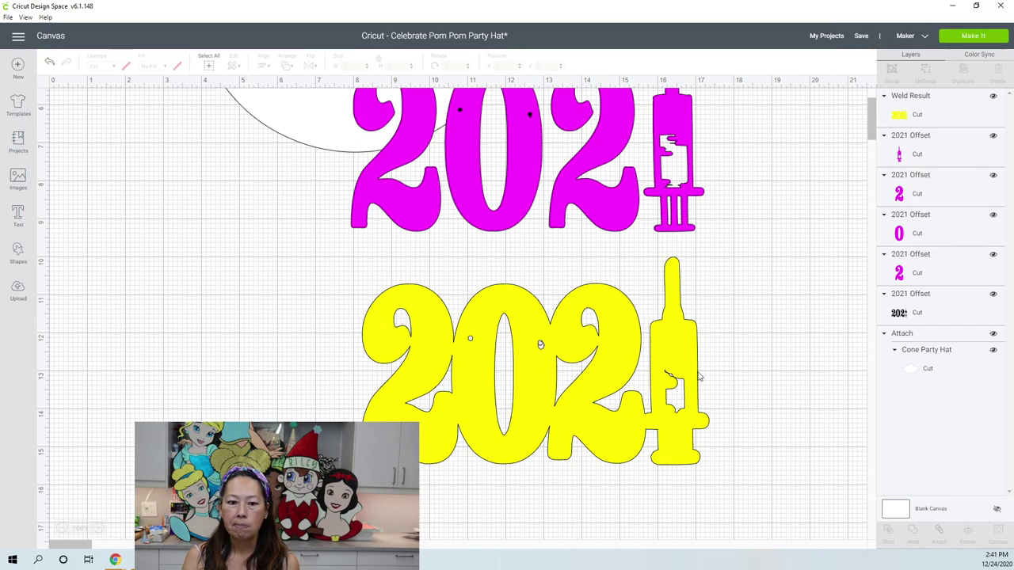
{"action": "left_click", "coordinate": [545, 345]}
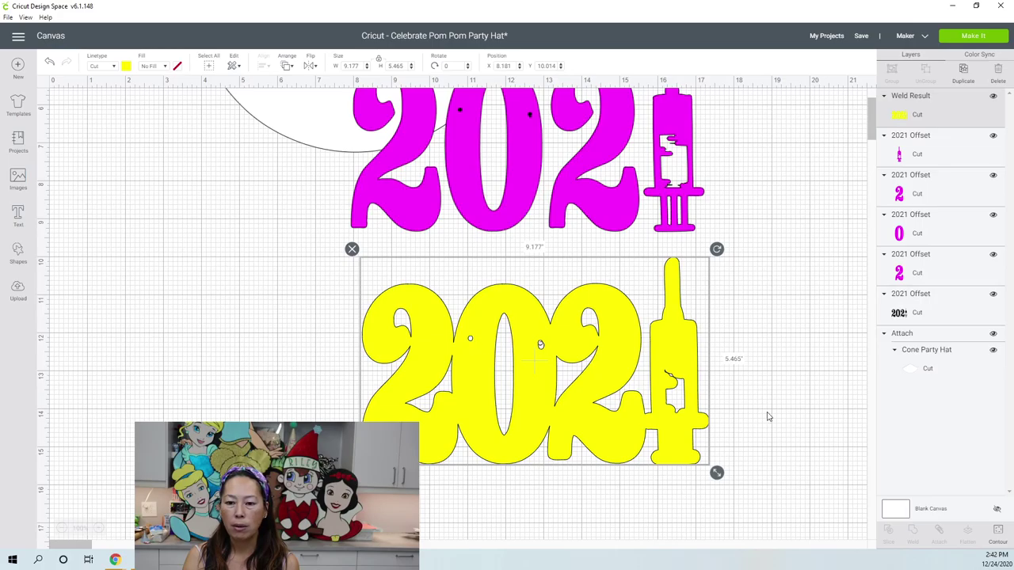
{"action": "left_click", "coordinate": [998, 532]}
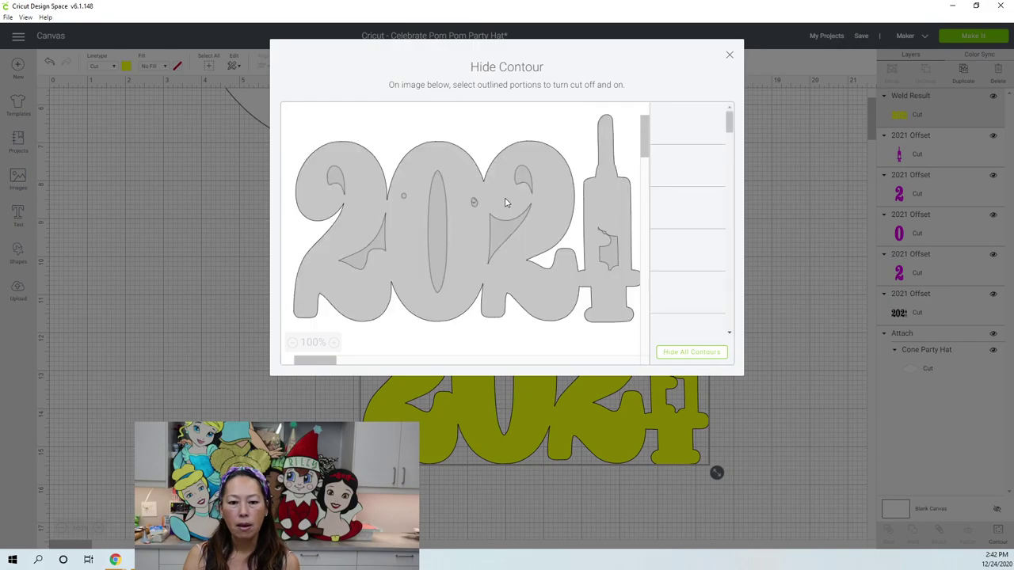
{"action": "left_click", "coordinate": [709, 353]}
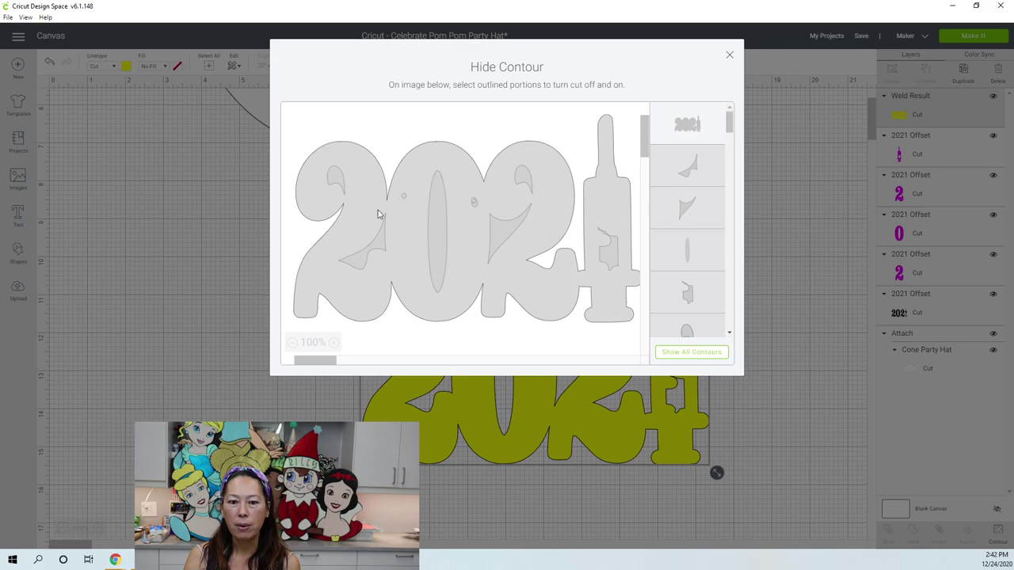
{"action": "left_click", "coordinate": [729, 57]}
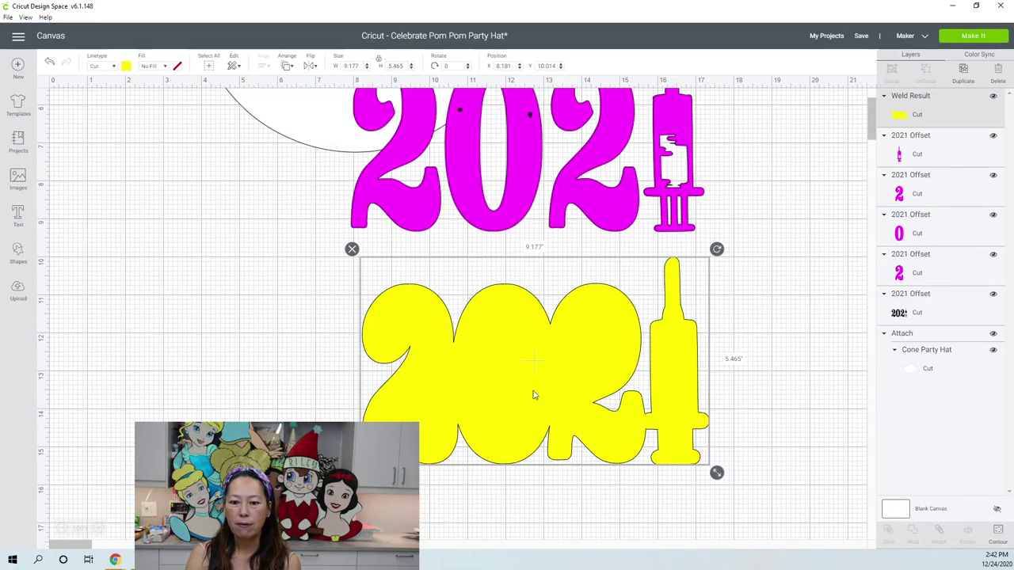
Step: Send the yellow welded base to the back of the layer stack
{"action": "left_click", "coordinate": [693, 191]}
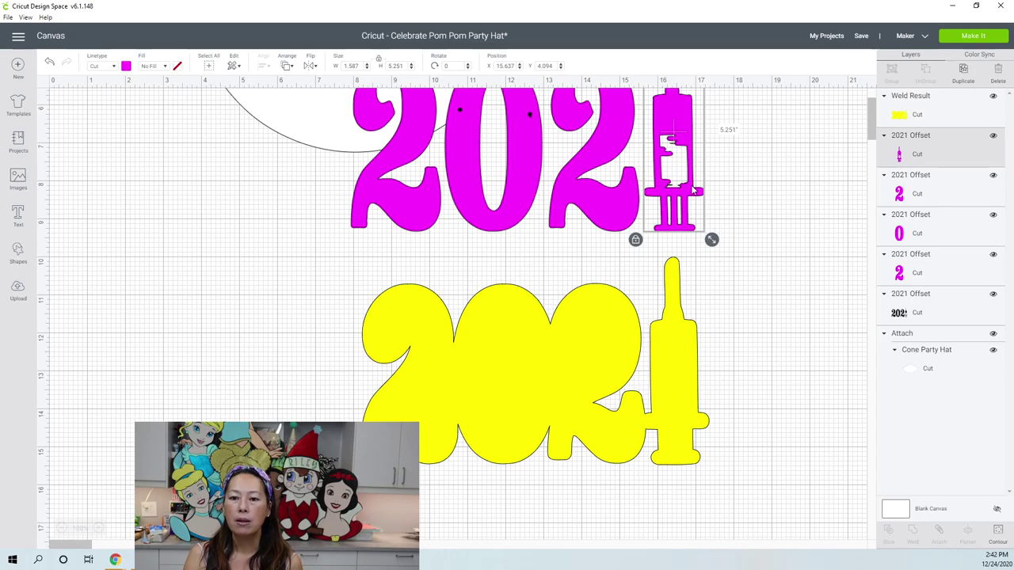
{"action": "left_click_drag", "start_coordinate": [693, 191], "coordinate": [700, 394]}
{"action": "left_click_drag", "start_coordinate": [756, 334], "coordinate": [752, 162]}
{"action": "left_click", "coordinate": [690, 336]}
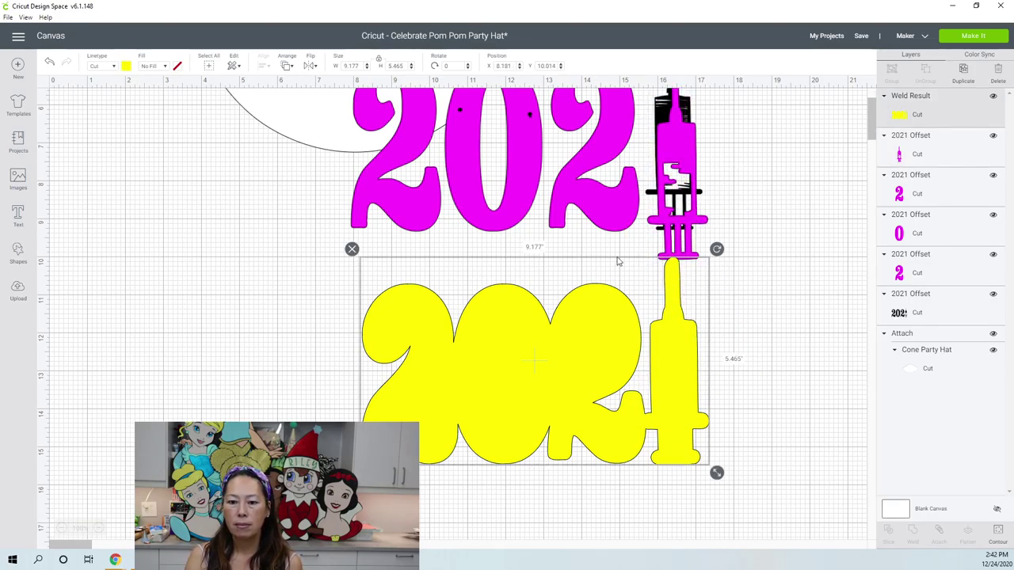
{"action": "left_click", "coordinate": [289, 67]}
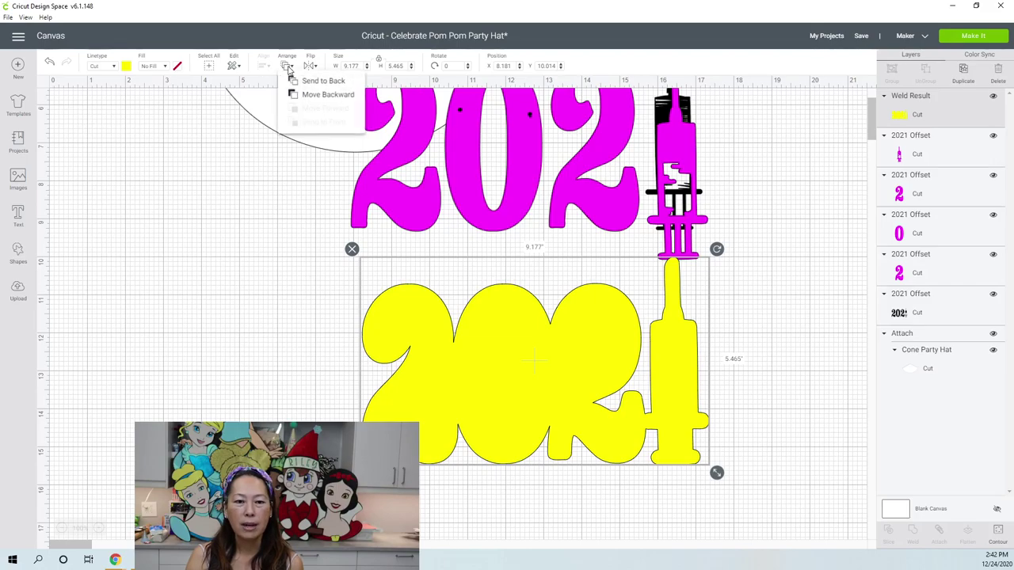
{"action": "left_click", "coordinate": [303, 84]}
Step: Place the magenta syringe, second 2 and 0 onto the yellow base
{"action": "left_click_drag", "start_coordinate": [681, 128], "coordinate": [669, 341]}
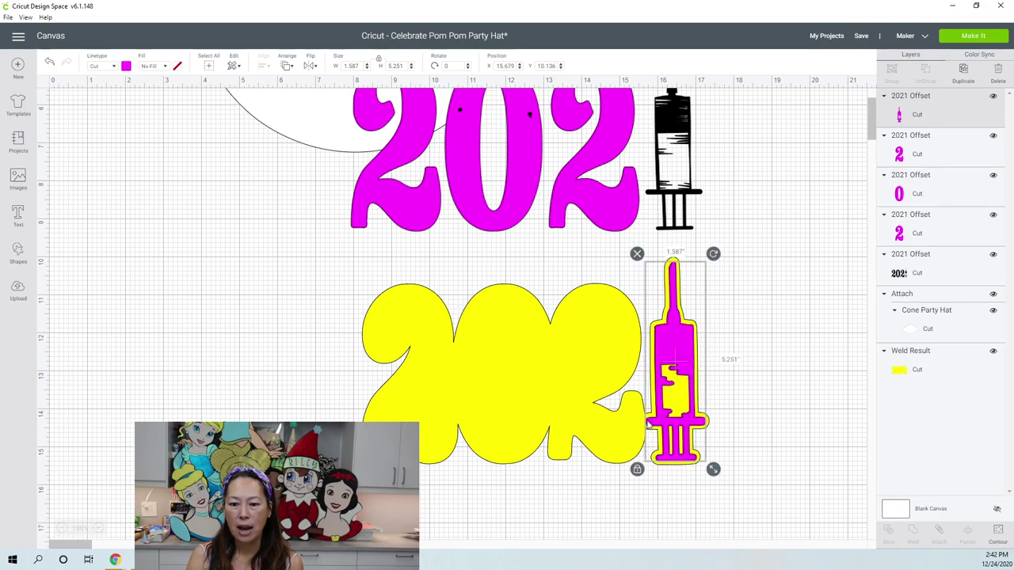
{"action": "left_click_drag", "start_coordinate": [632, 174], "coordinate": [633, 347]}
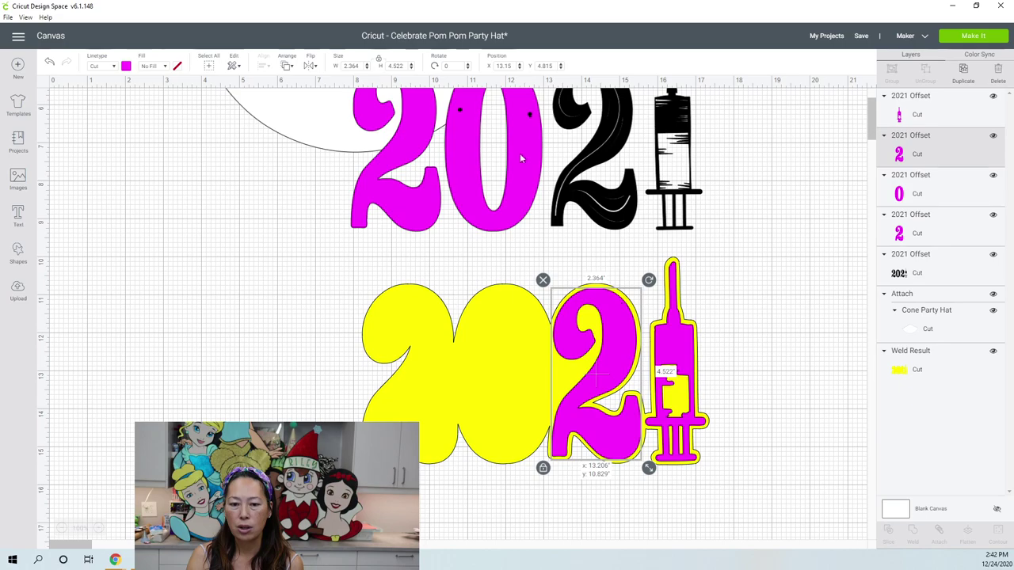
{"action": "left_click_drag", "start_coordinate": [523, 128], "coordinate": [534, 345]}
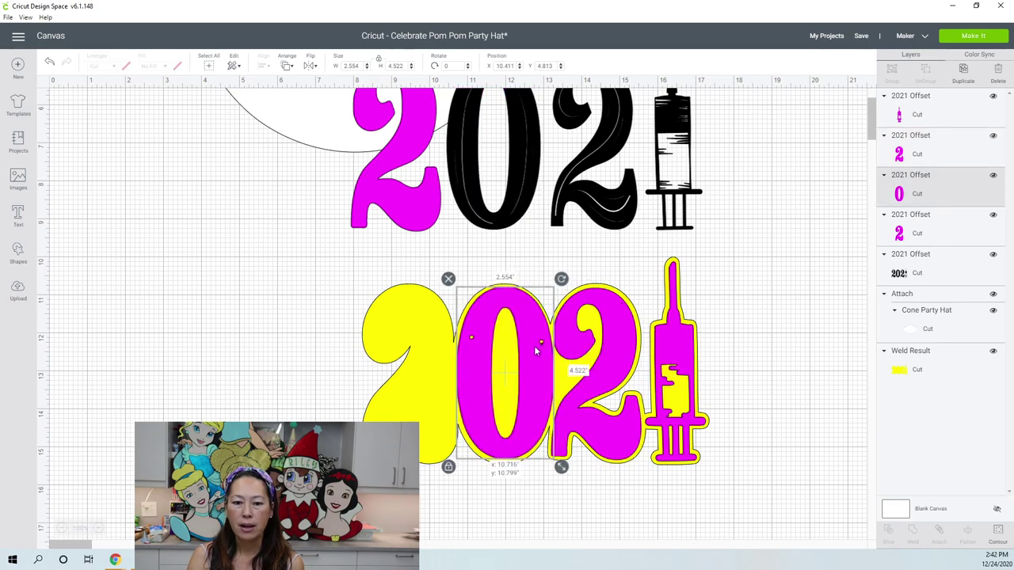
Step: Restore the cut of the magenta 0's inner oval so yellow shows through its centre
{"action": "left_click", "coordinate": [996, 533]}
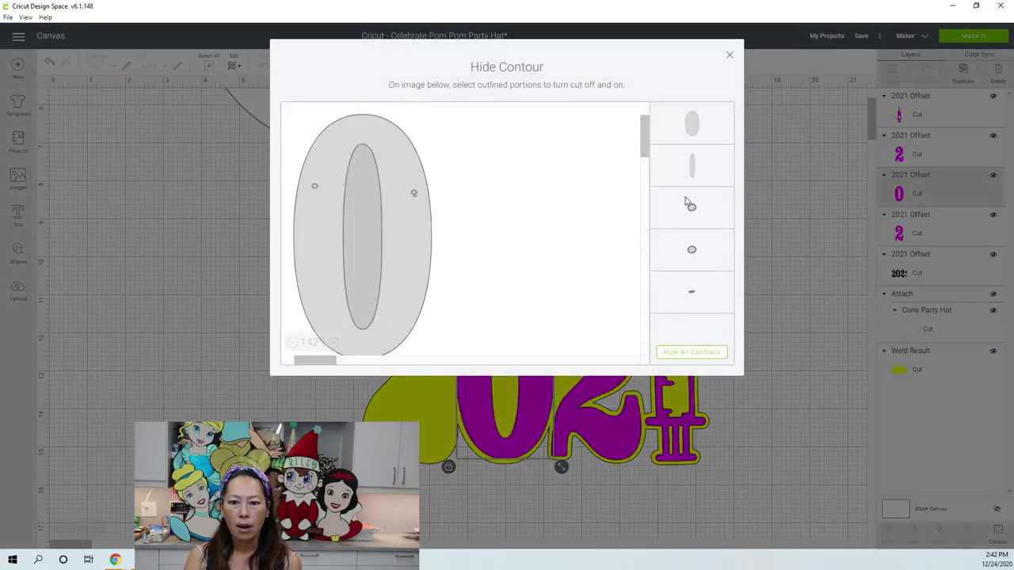
{"action": "left_click", "coordinate": [693, 355]}
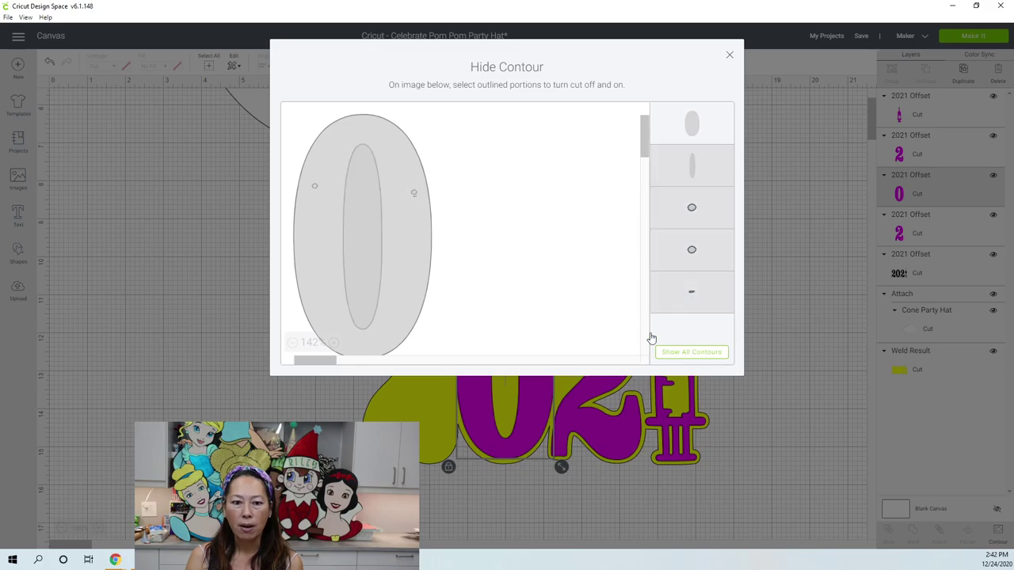
{"action": "left_click", "coordinate": [731, 57]}
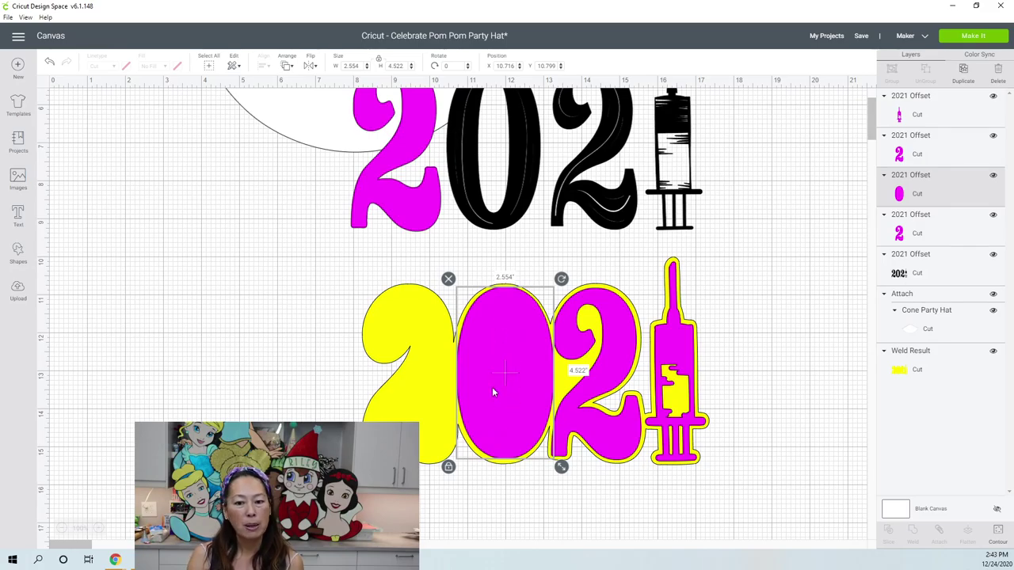
{"action": "left_click", "coordinate": [998, 539]}
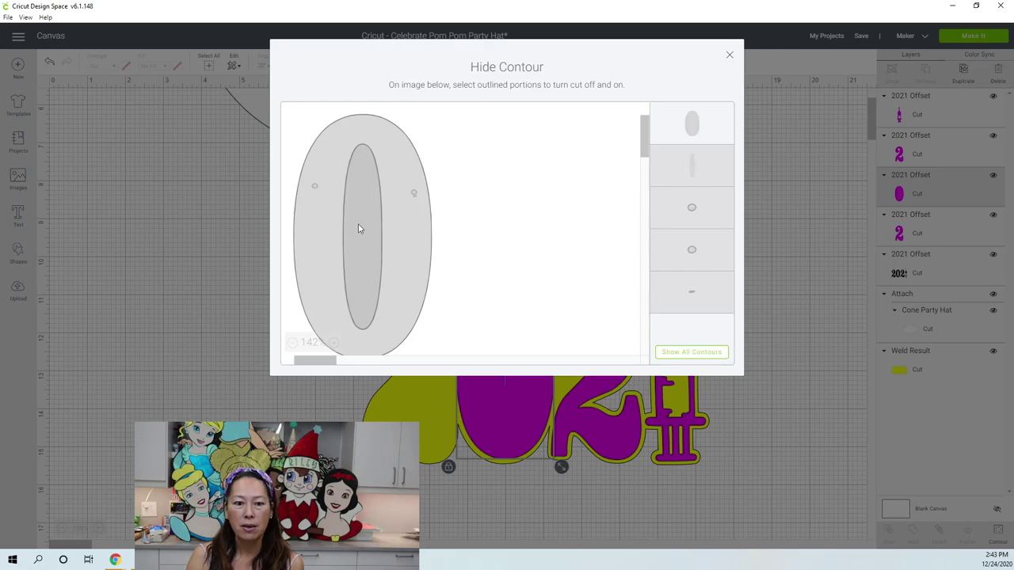
{"action": "left_click", "coordinate": [358, 229]}
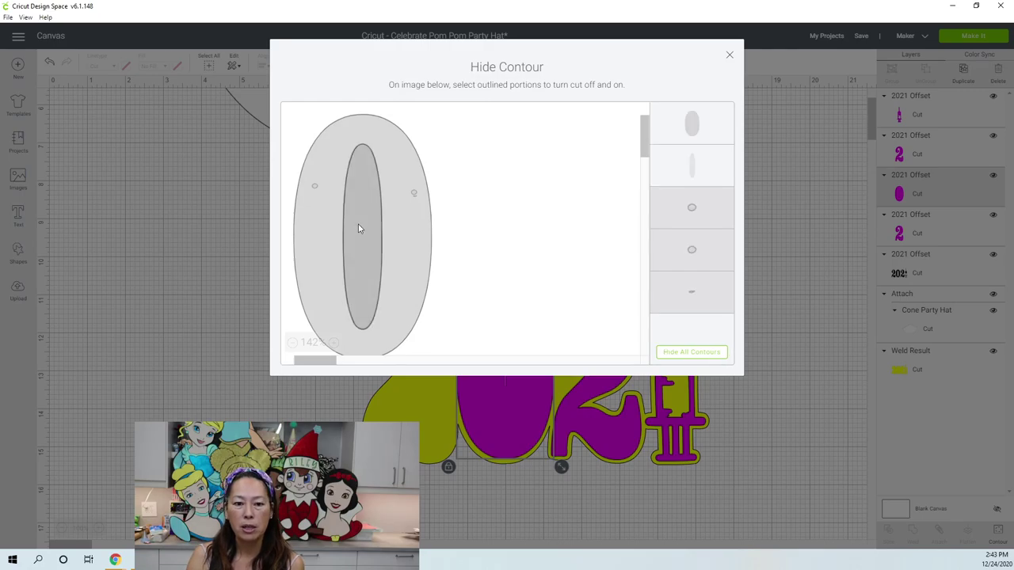
{"action": "left_click", "coordinate": [728, 58]}
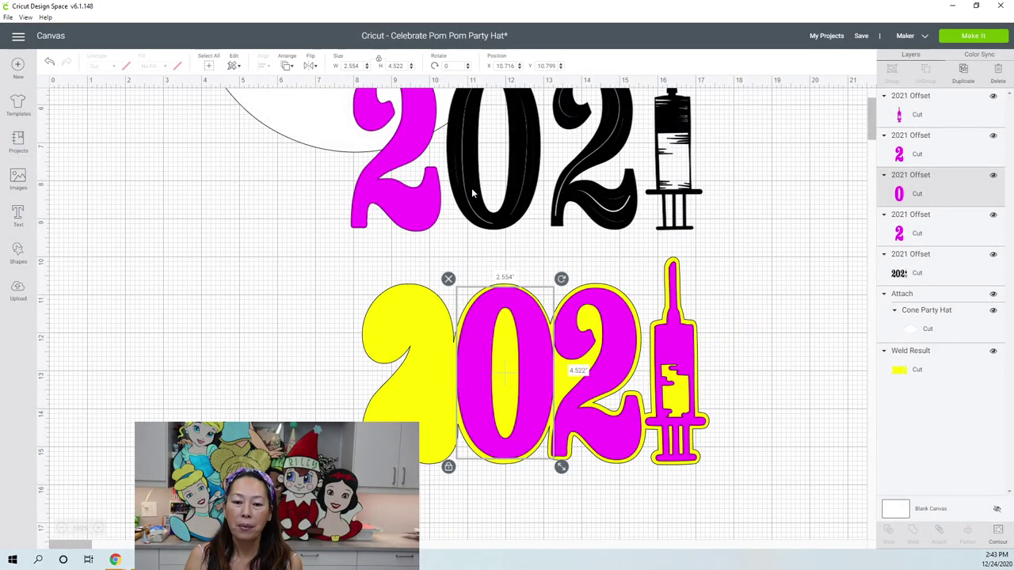
Step: Line the pink 2 up over the yellow 2 on the base
{"action": "left_click_drag", "start_coordinate": [402, 131], "coordinate": [415, 329]}
{"action": "left_click_drag", "start_coordinate": [418, 369], "coordinate": [416, 361]}
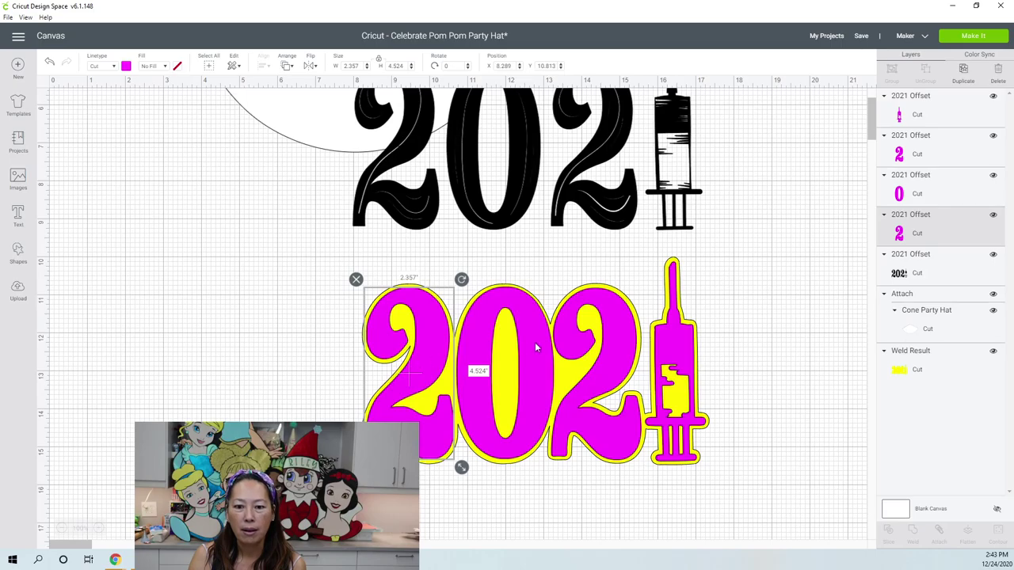
{"action": "left_click", "coordinate": [535, 342]}
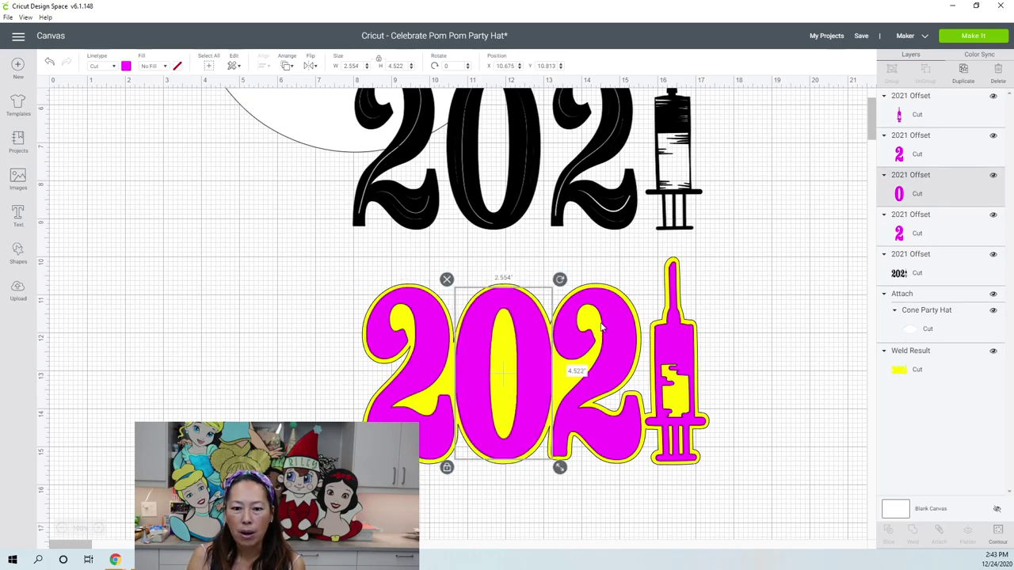
Step: Bring the black 2021 syringe design to the front and align it over the coloured layers
{"action": "left_click", "coordinate": [747, 336]}
{"action": "left_click", "coordinate": [681, 166]}
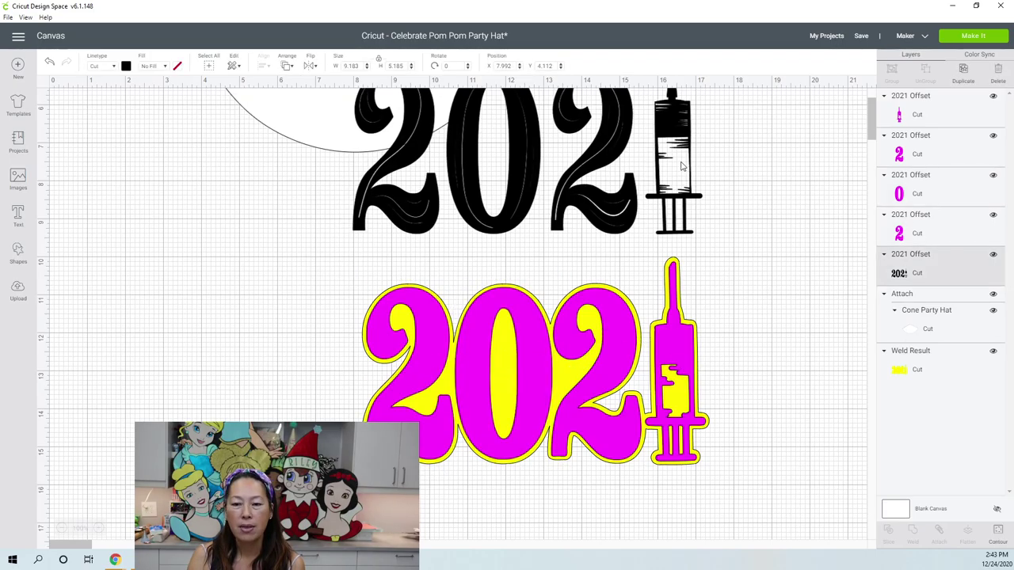
{"action": "left_click_drag", "start_coordinate": [681, 166], "coordinate": [693, 278]}
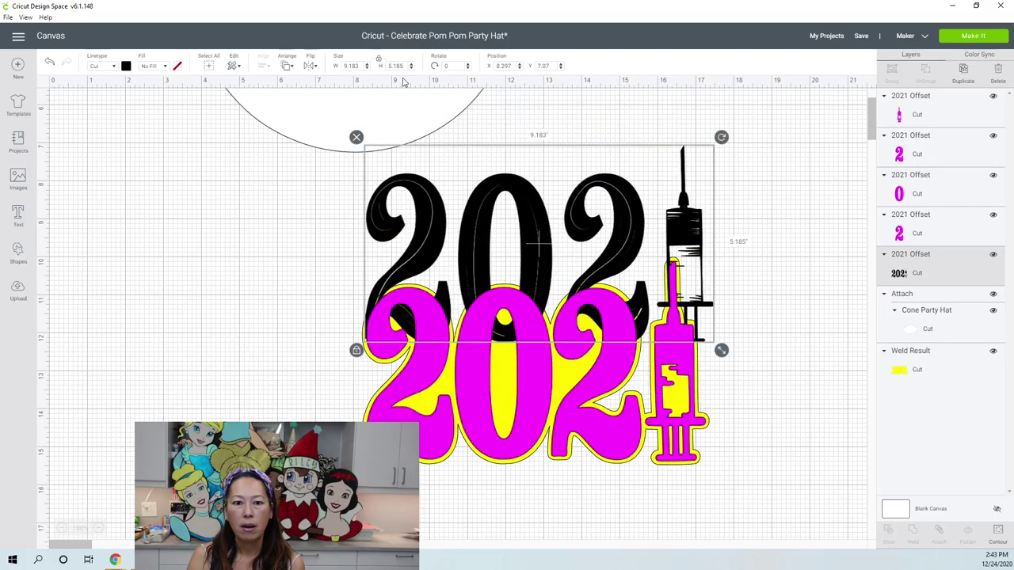
{"action": "left_click", "coordinate": [287, 67]}
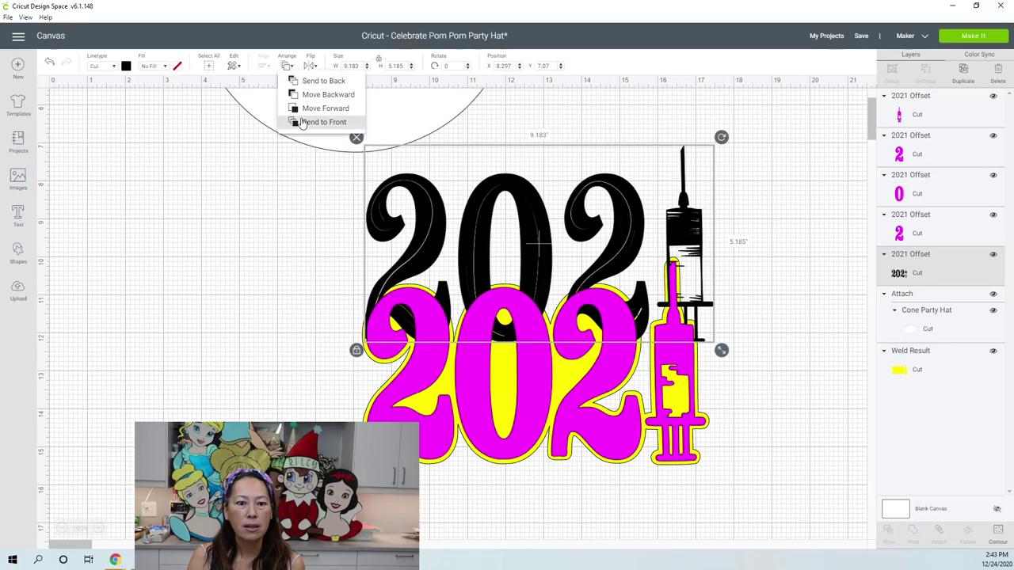
{"action": "left_click", "coordinate": [323, 122]}
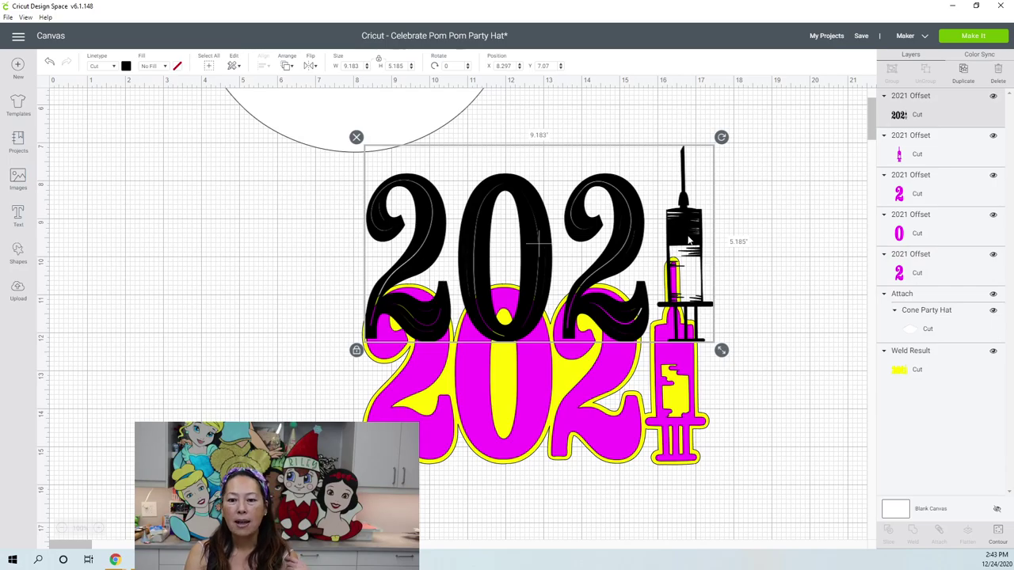
{"action": "left_click_drag", "start_coordinate": [684, 255], "coordinate": [688, 354]}
{"action": "left_click", "coordinate": [625, 339]}
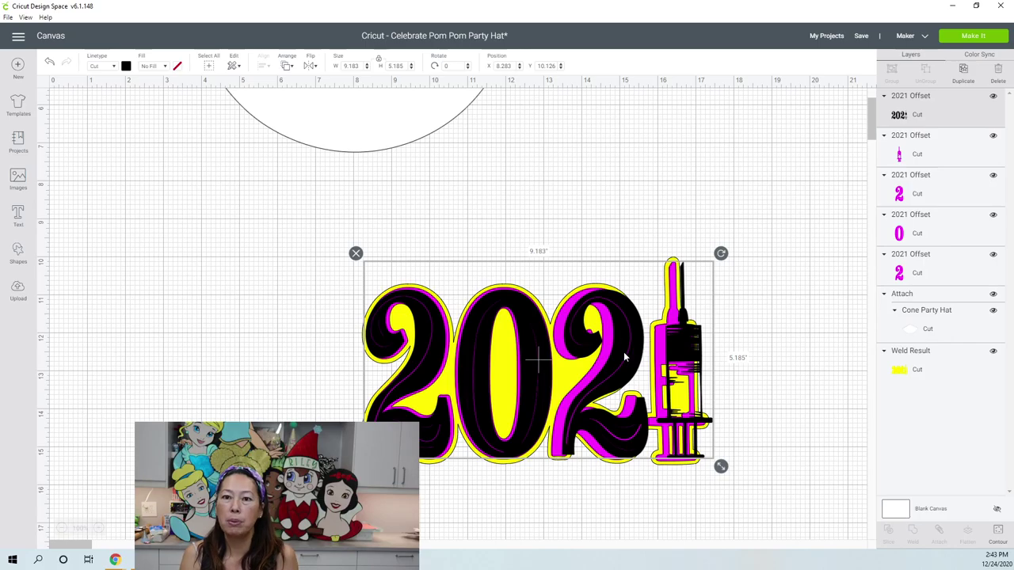
{"action": "left_click_drag", "start_coordinate": [623, 352], "coordinate": [429, 329]}
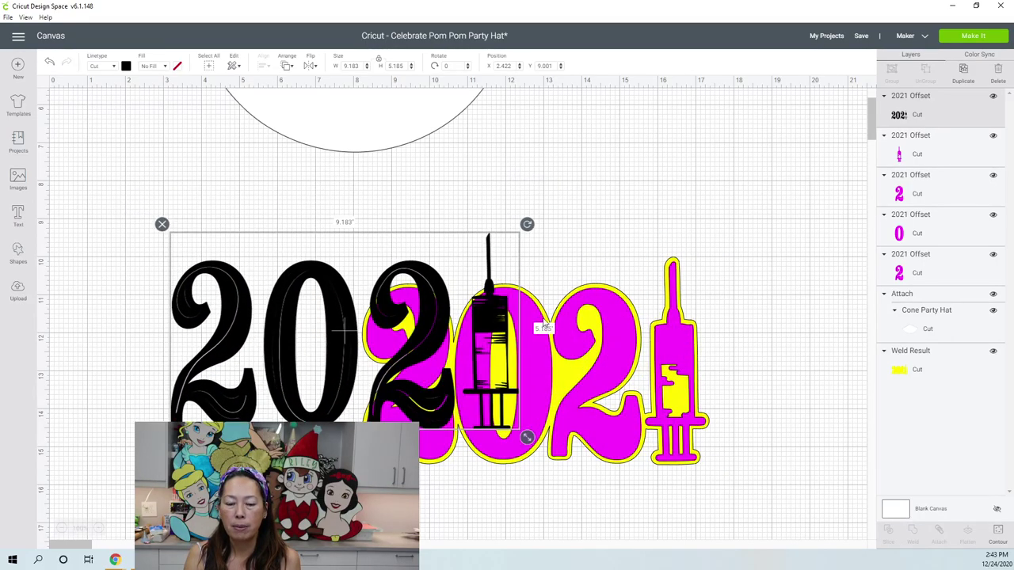
{"action": "left_click_drag", "start_coordinate": [477, 306], "coordinate": [651, 323]}
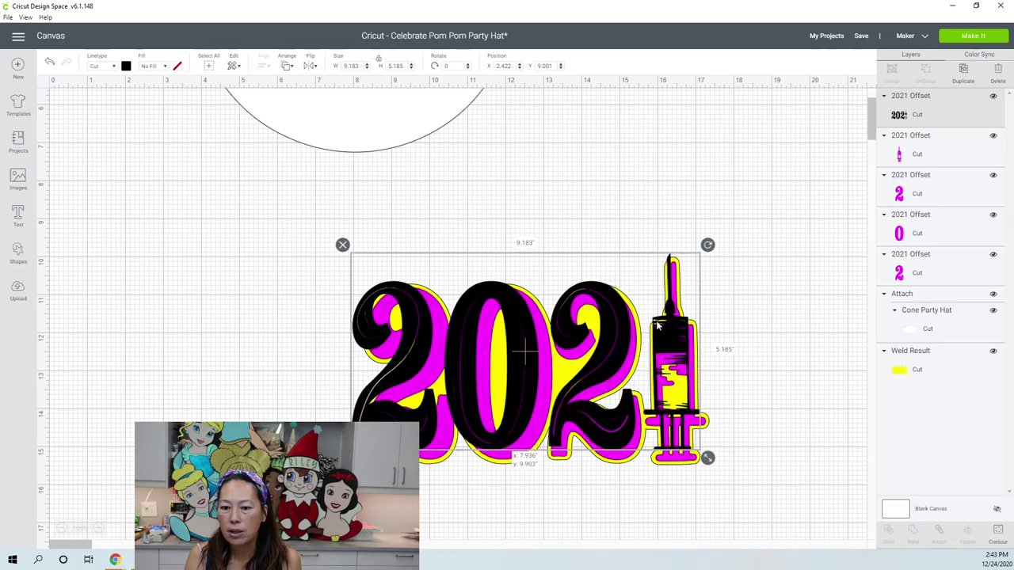
{"action": "left_click", "coordinate": [999, 532]}
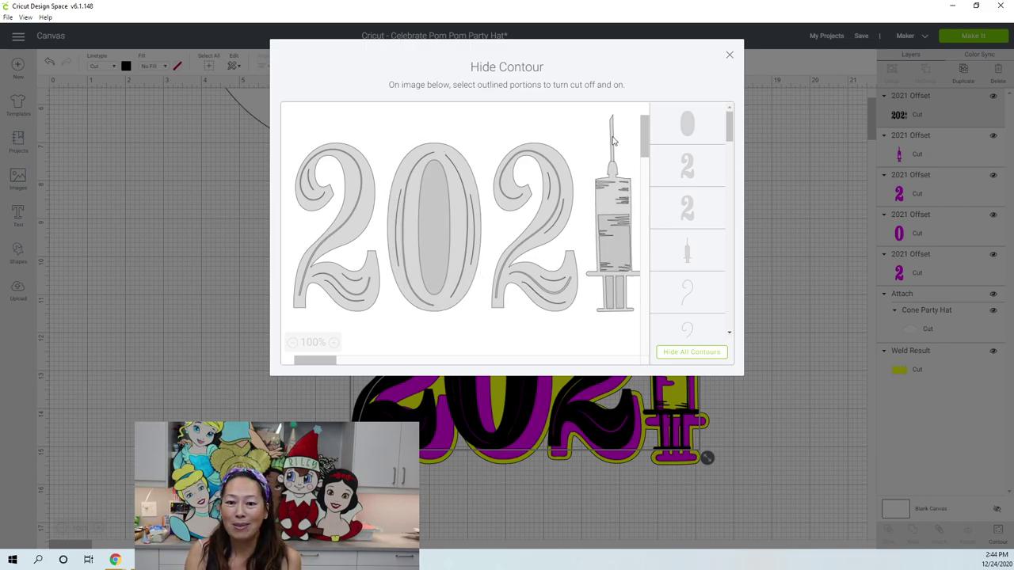
{"action": "left_click", "coordinate": [728, 57]}
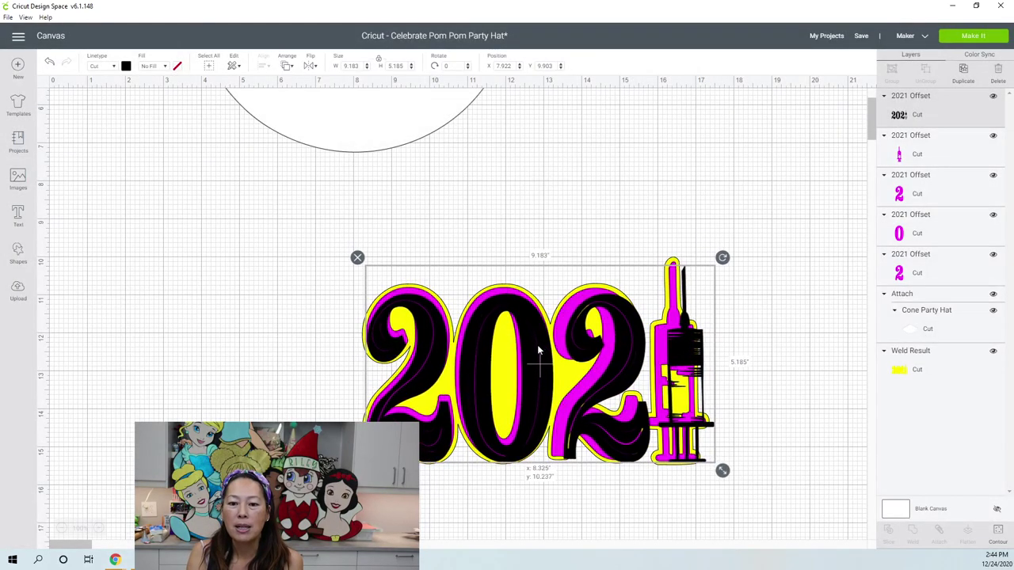
Step: Enlarge the cone party hat to about 9.47 × 5.41 in
{"action": "left_click_drag", "start_coordinate": [527, 338], "coordinate": [536, 349]}
{"action": "scroll", "coordinate": [489, 299], "scroll_direction": "up", "scroll_amount": 3}
{"action": "scroll", "coordinate": [489, 299], "scroll_direction": "up", "scroll_amount": 2}
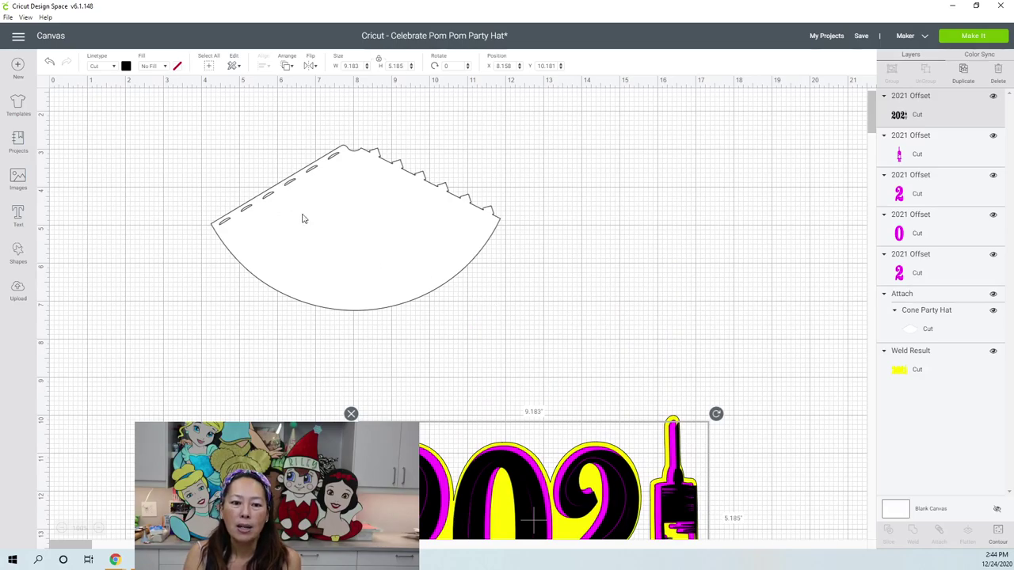
{"action": "scroll", "coordinate": [352, 273], "scroll_direction": "up", "scroll_amount": 3}
{"action": "left_click", "coordinate": [353, 273]}
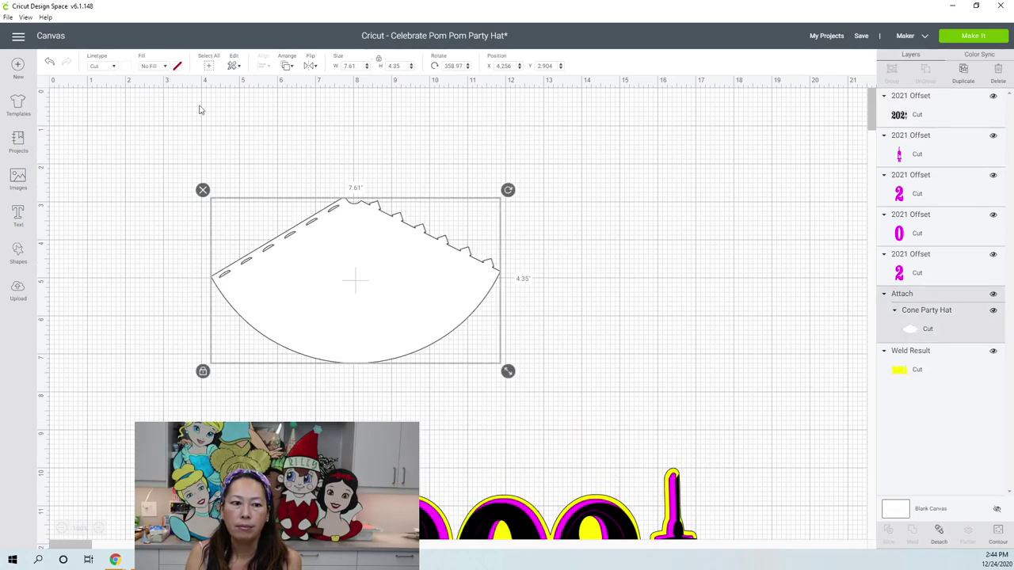
{"action": "left_click_drag", "start_coordinate": [507, 370], "coordinate": [510, 373]}
{"action": "left_click_drag", "start_coordinate": [555, 399], "coordinate": [578, 411]}
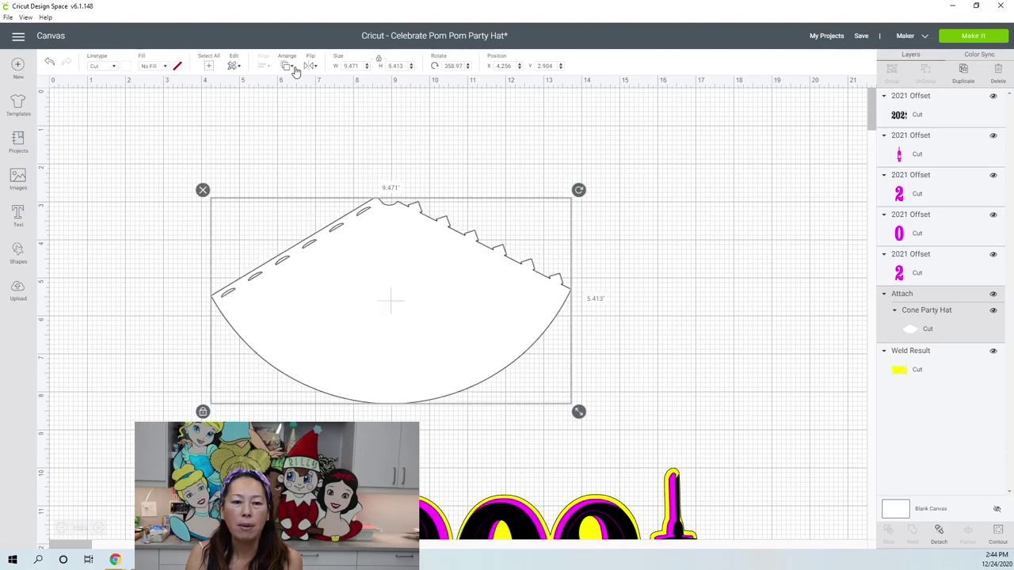
Step: Colour the cone party hat grey
{"action": "left_click", "coordinate": [128, 67]}
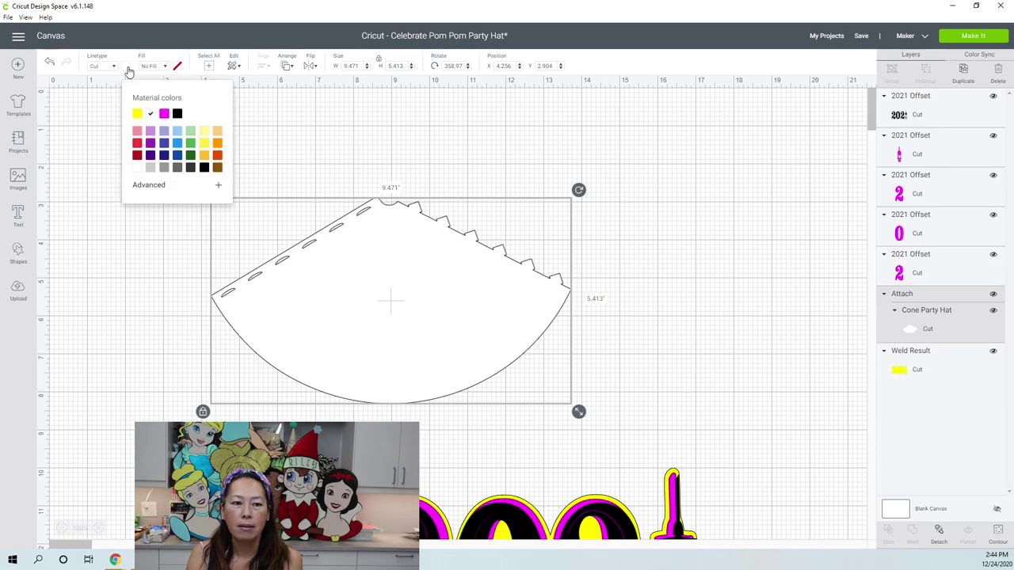
{"action": "left_click", "coordinate": [163, 168]}
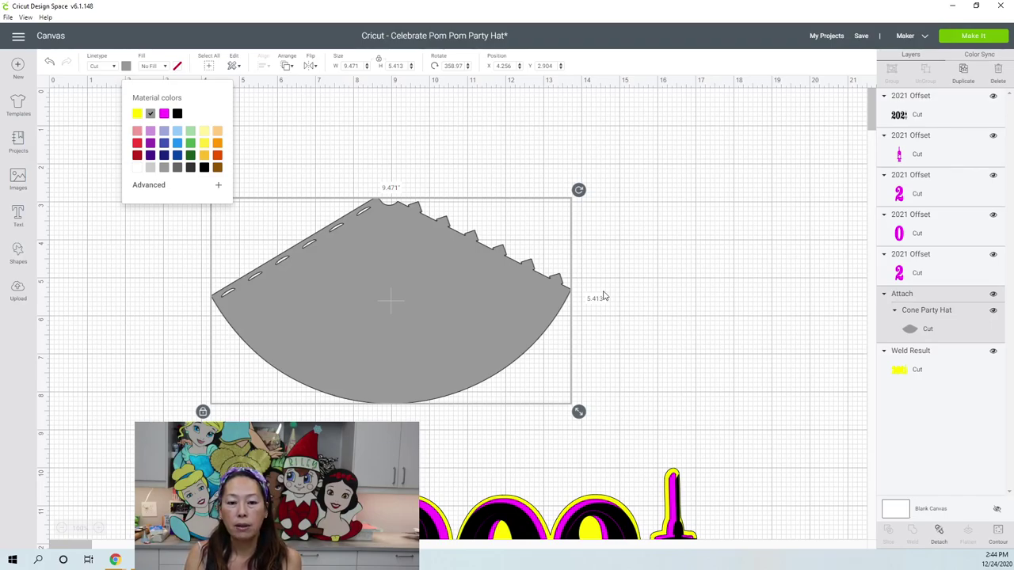
{"action": "scroll", "coordinate": [605, 294], "scroll_direction": "down", "scroll_amount": 1}
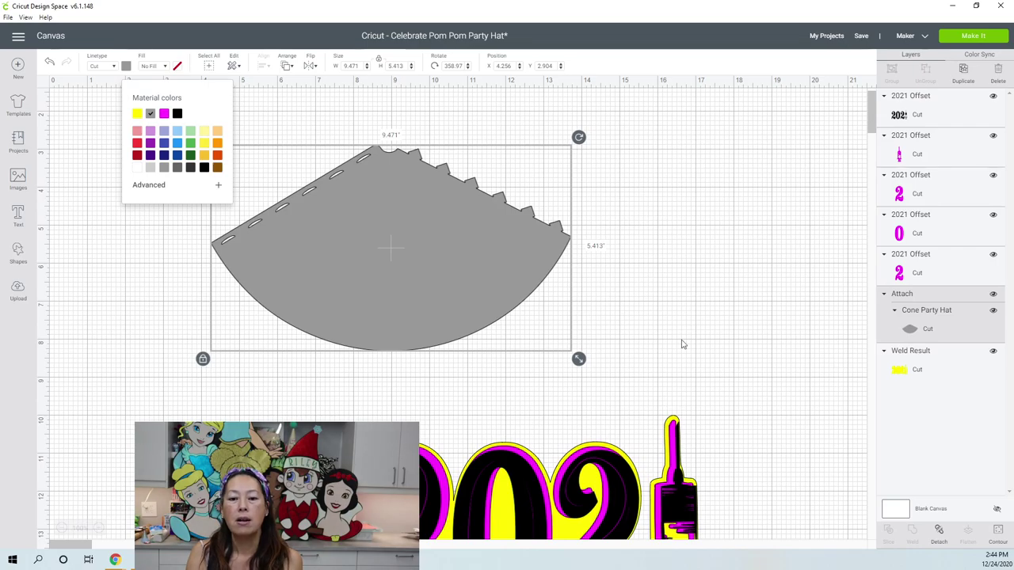
Step: Make the welded base layer white and the four pink layers yellow
{"action": "left_click", "coordinate": [953, 380]}
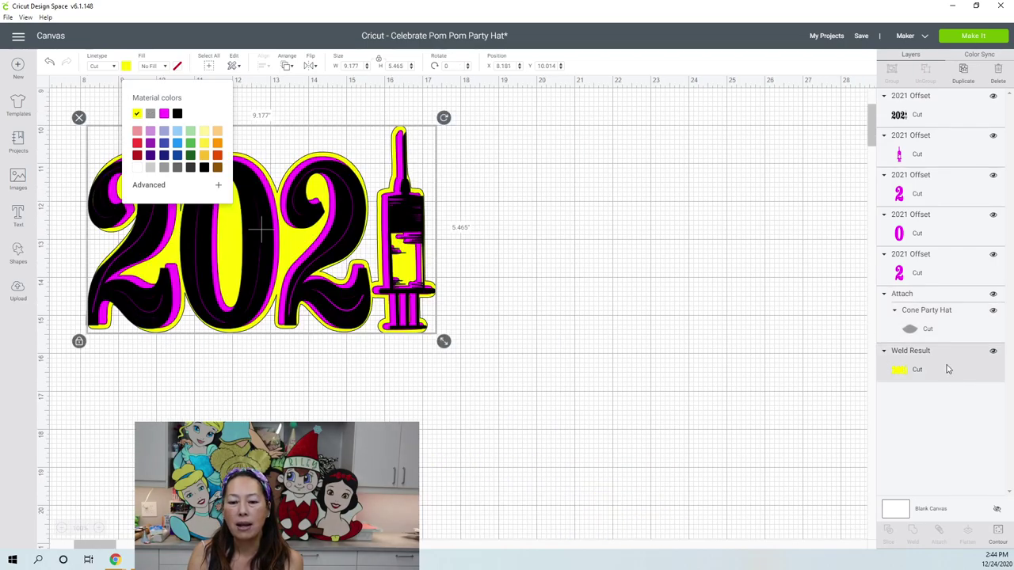
{"action": "left_click", "coordinate": [137, 168]}
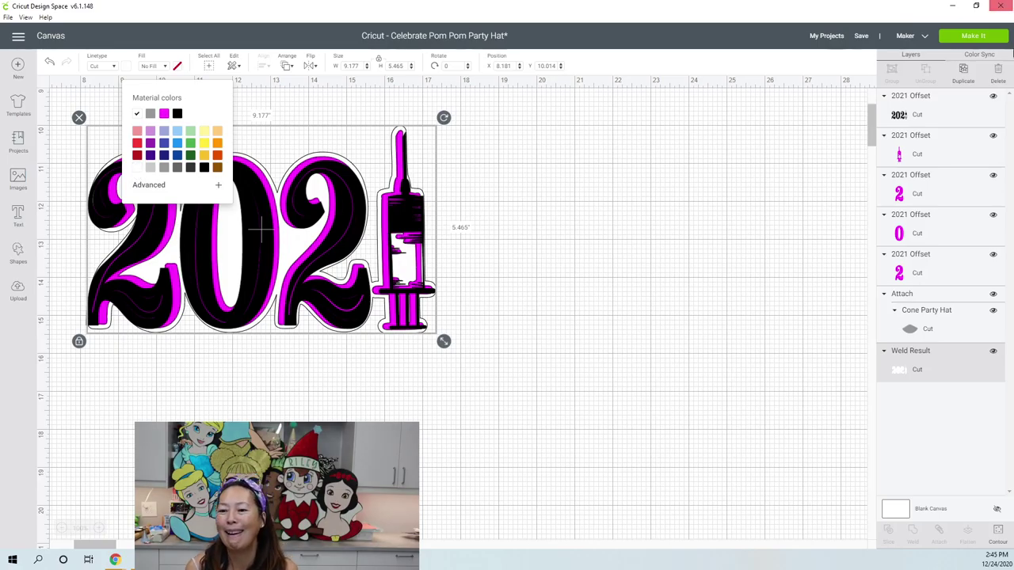
{"action": "left_click", "coordinate": [968, 146]}
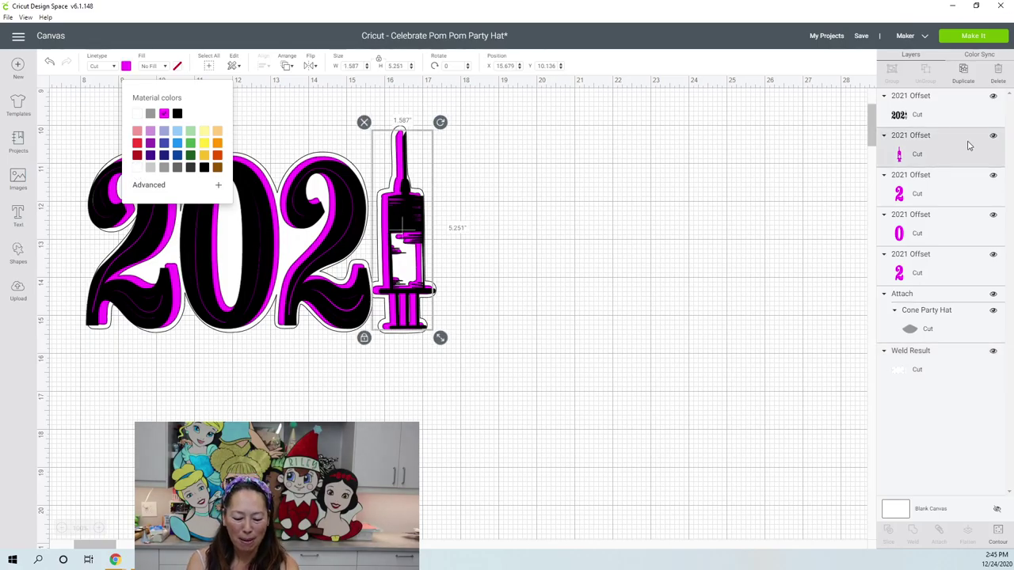
{"action": "left_click", "coordinate": [957, 176], "text": "shift"}
{"action": "left_click", "coordinate": [951, 228], "text": "shift"}
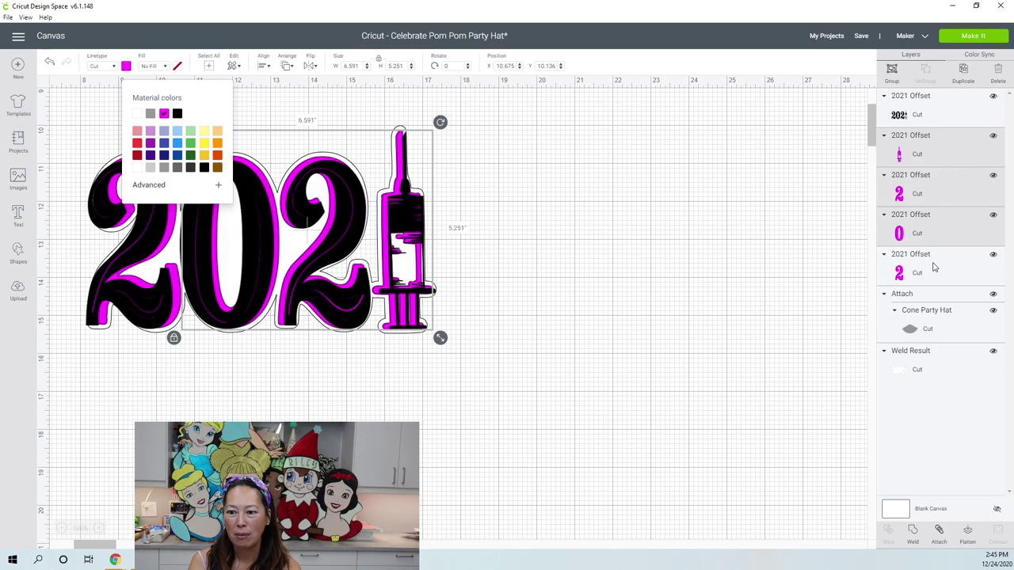
{"action": "left_click", "coordinate": [934, 266], "text": "shift"}
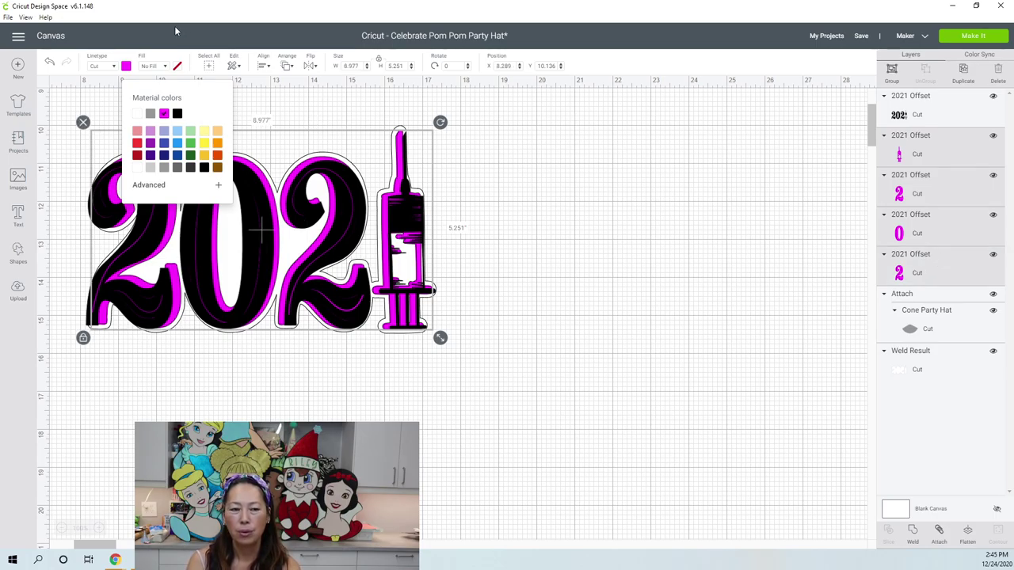
{"action": "left_click", "coordinate": [203, 150]}
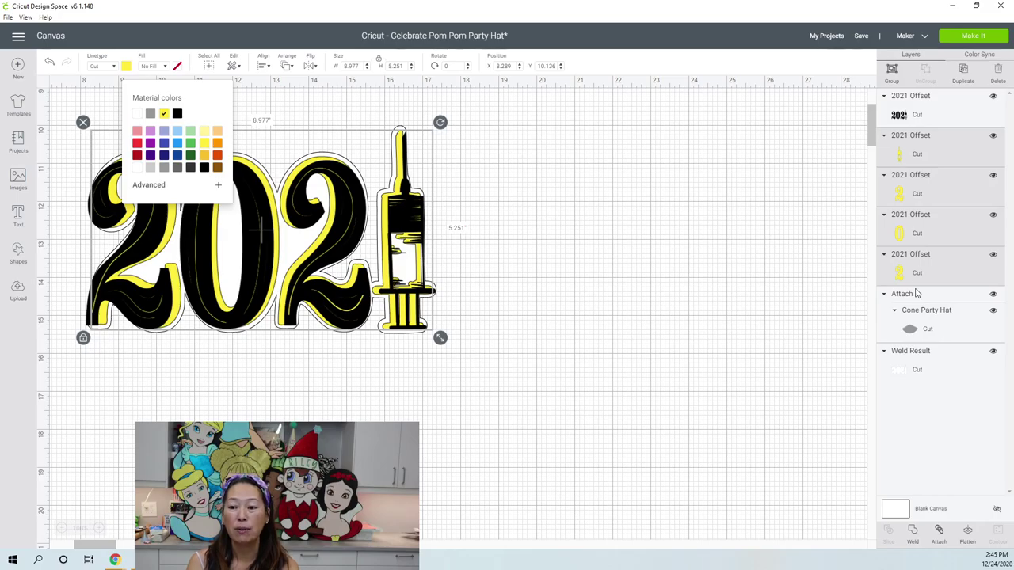
Step: Turn the black top layer light grey
{"action": "left_click", "coordinate": [918, 124]}
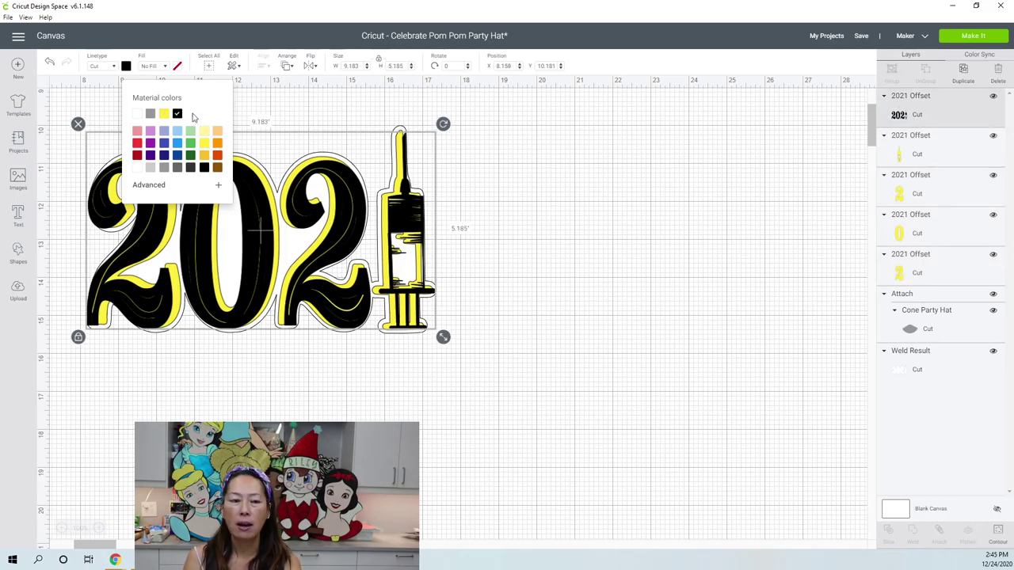
{"action": "left_click", "coordinate": [177, 168]}
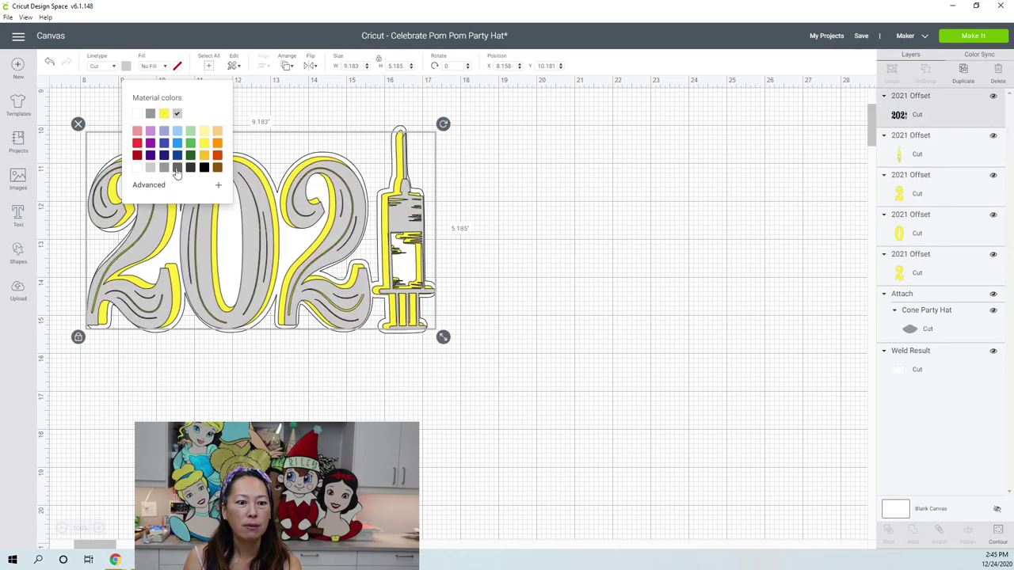
{"action": "left_click", "coordinate": [505, 186]}
Step: Move the 2021 design up near the hat and shrink it to about 5.53 × 3.28 in
{"action": "scroll", "coordinate": [504, 183], "scroll_direction": "up", "scroll_amount": 1}
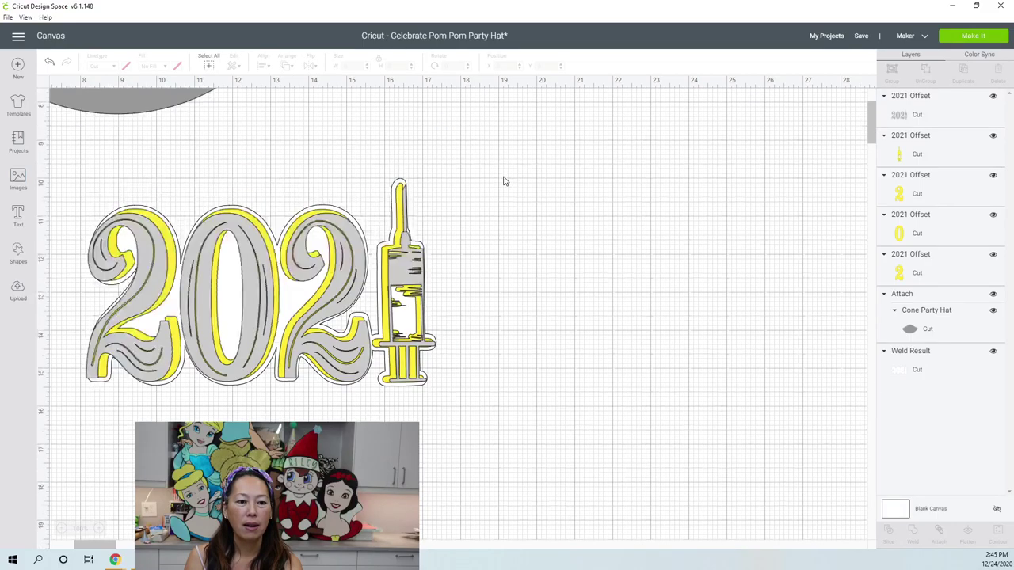
{"action": "left_click_drag", "start_coordinate": [457, 396], "coordinate": [120, 297]}
{"action": "left_click_drag", "start_coordinate": [237, 296], "coordinate": [244, 221]}
{"action": "scroll", "coordinate": [244, 221], "scroll_direction": "up", "scroll_amount": 4}
{"action": "left_click_drag", "start_coordinate": [235, 297], "coordinate": [222, 220]}
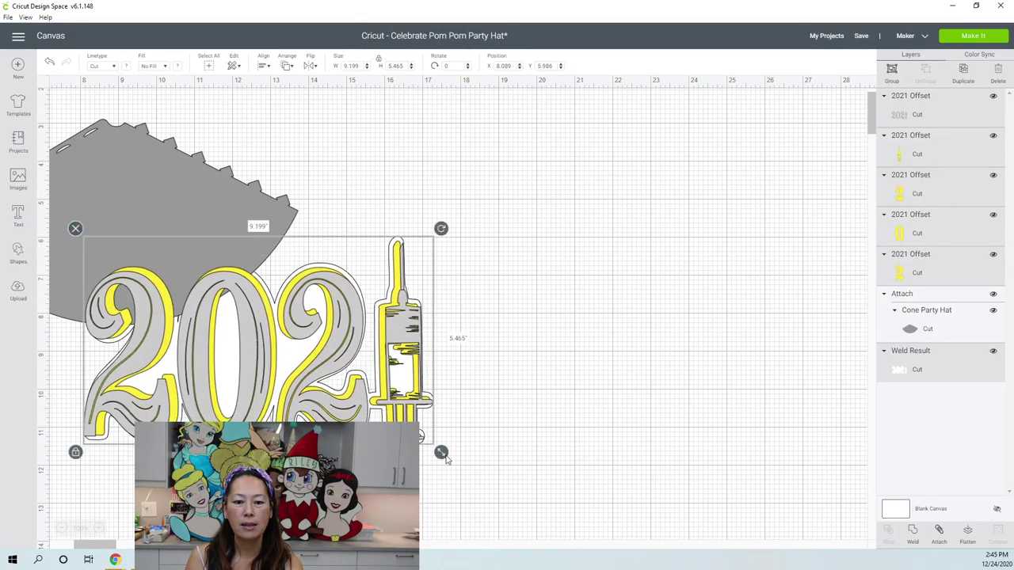
{"action": "left_click_drag", "start_coordinate": [441, 451], "coordinate": [286, 374]}
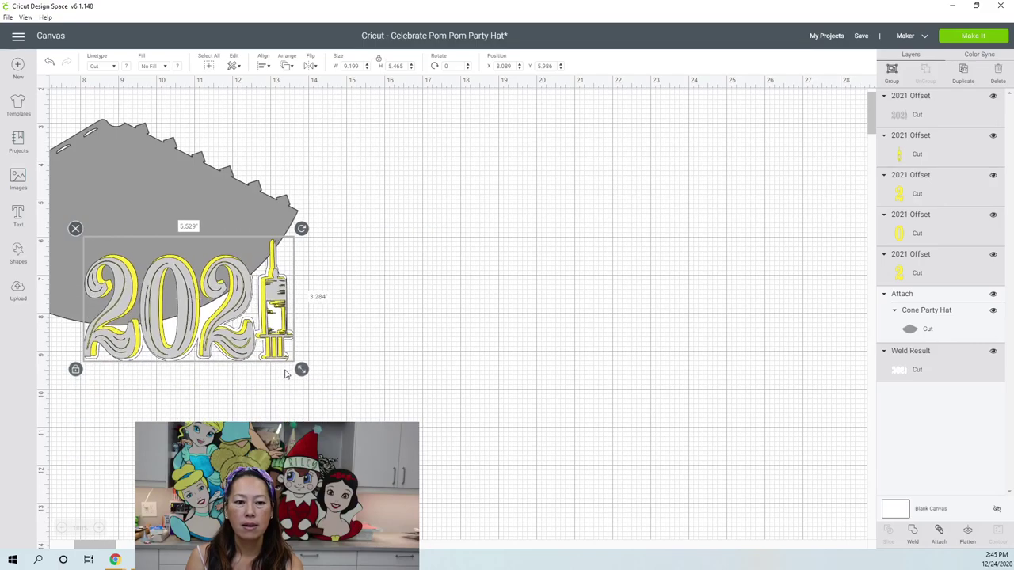
Step: Select all layers of the 2021 syringe design and group them
{"action": "left_click", "coordinate": [132, 151]}
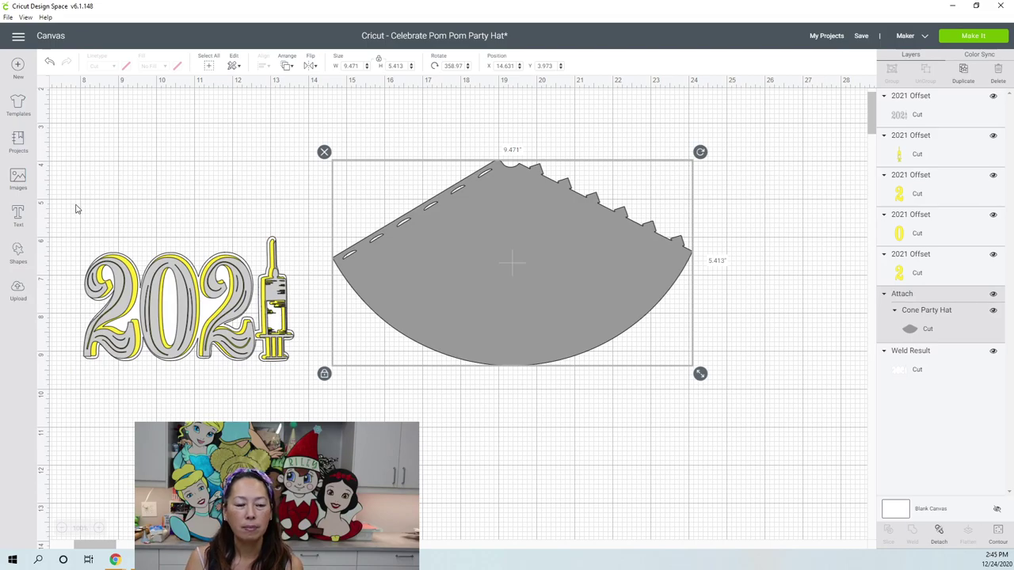
{"action": "left_click_drag", "start_coordinate": [76, 208], "coordinate": [314, 388]}
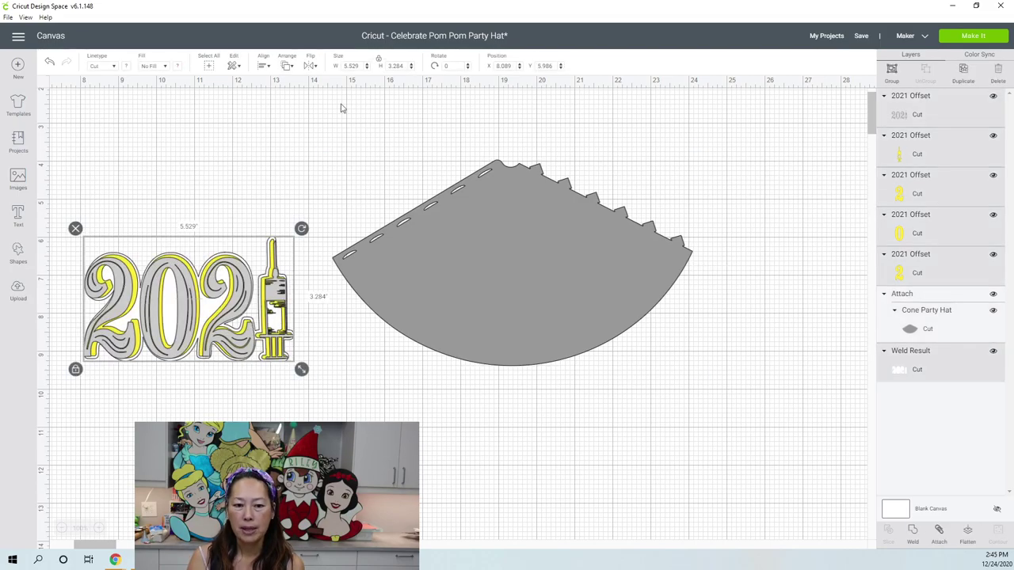
{"action": "left_click", "coordinate": [891, 71]}
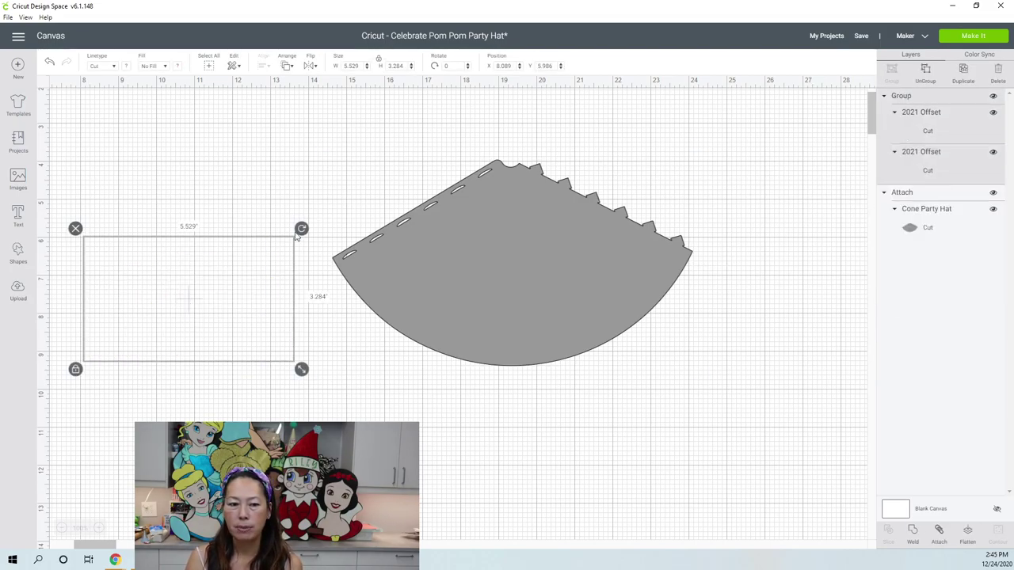
Step: Drag the grouped 2021 design onto the lower front of the grey cone hat
{"action": "left_click_drag", "start_coordinate": [249, 297], "coordinate": [548, 300]}
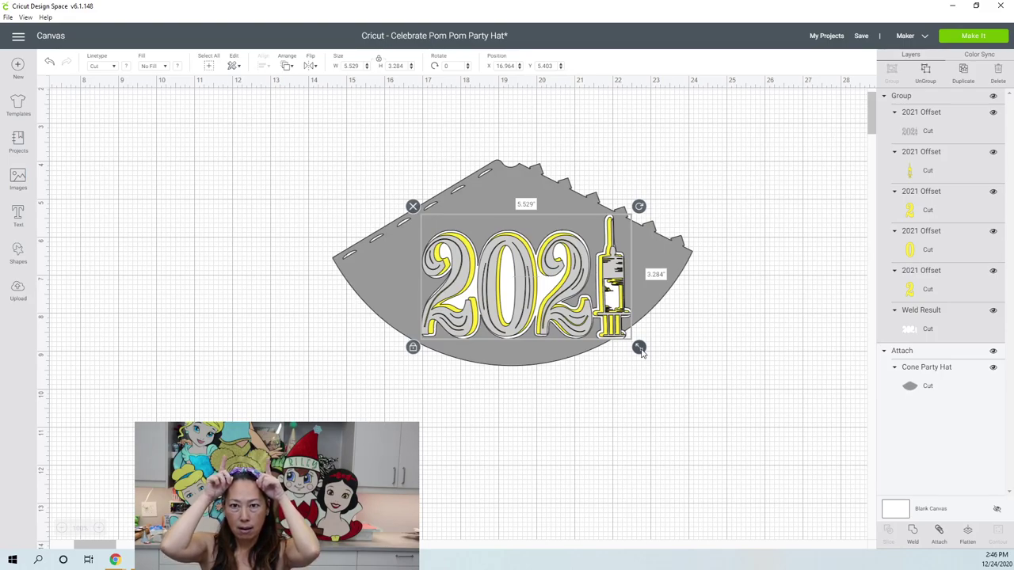
Step: Resize the cone party hat to about 9.622 inches wide by 5.5 inches tall
{"action": "left_click", "coordinate": [688, 257]}
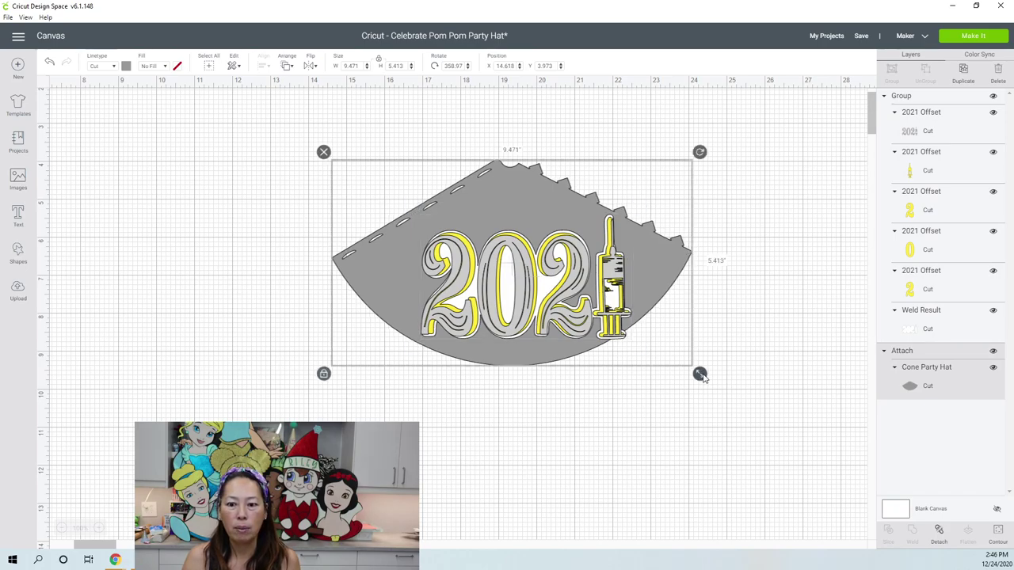
{"action": "left_click_drag", "start_coordinate": [700, 374], "coordinate": [726, 388]}
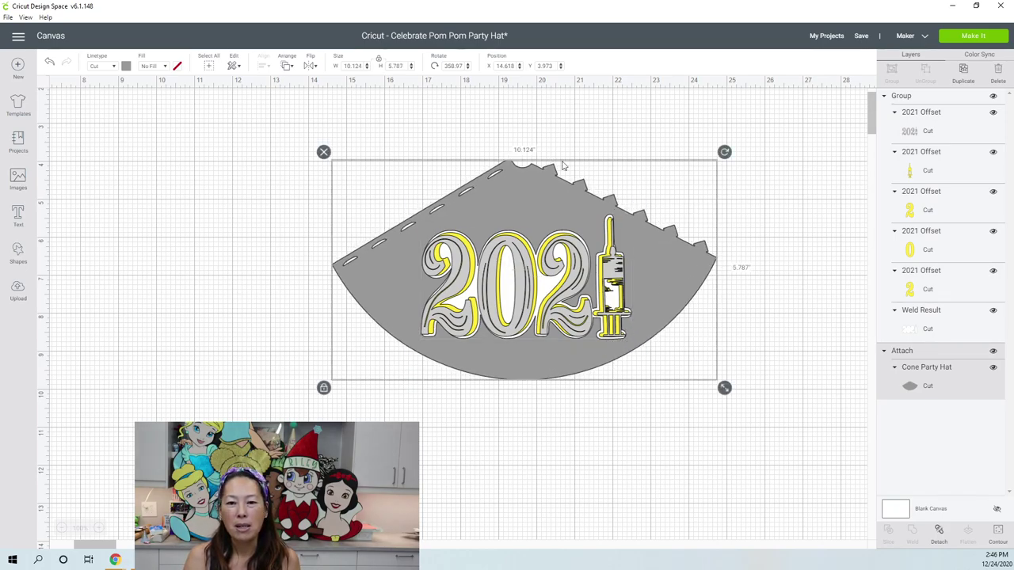
{"action": "left_click", "coordinate": [353, 66]}
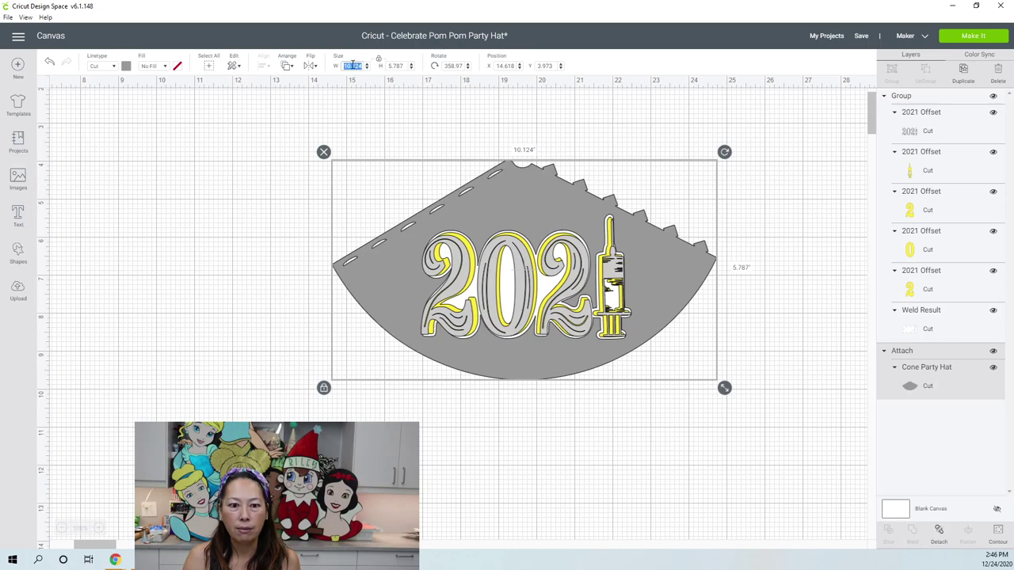
{"action": "type", "text": "11.5"}
{"action": "key", "text": "Tab"}
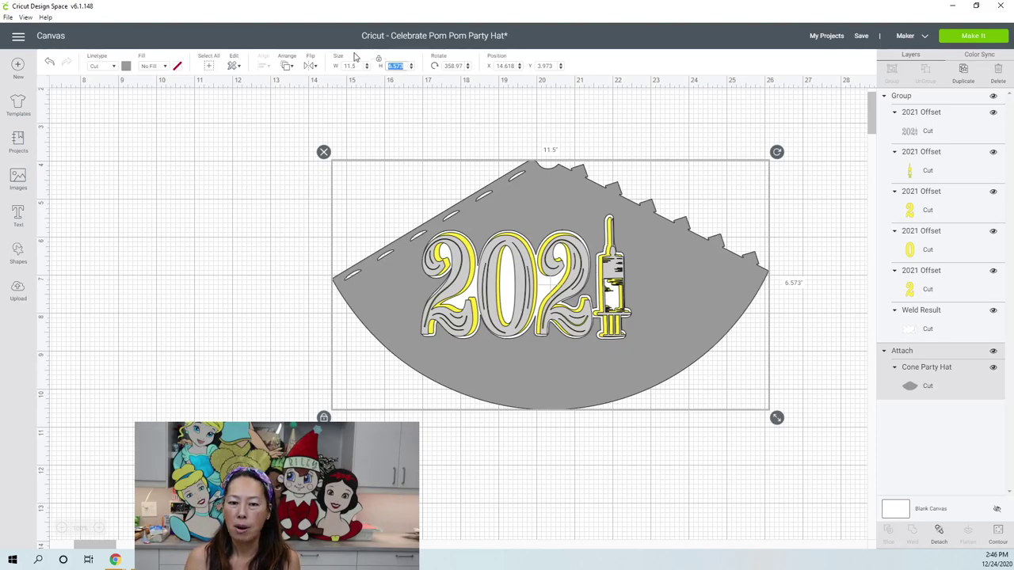
{"action": "type", "text": "9.5"}
{"action": "key", "text": "Tab"}
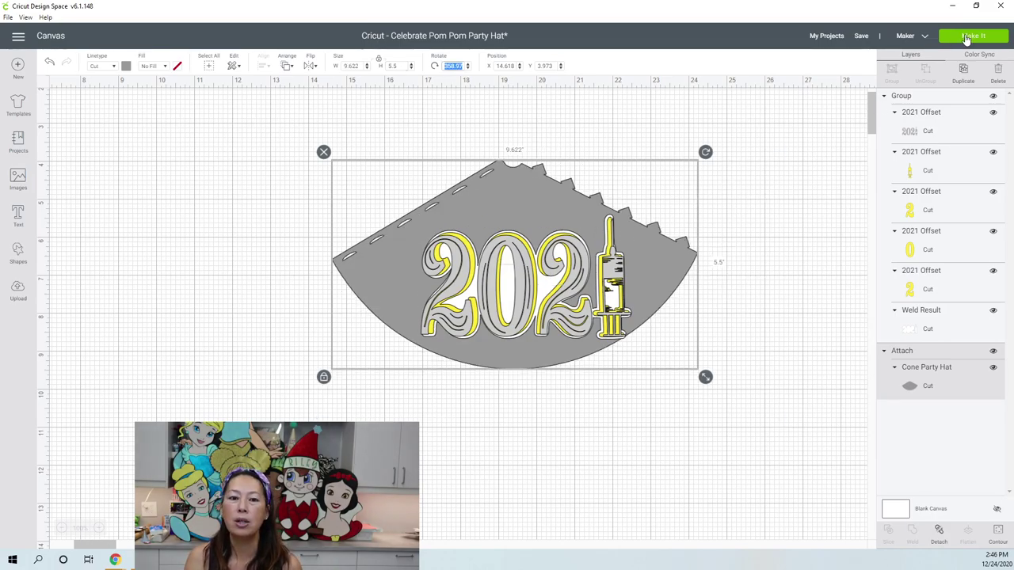
{"action": "key", "text": "Return"}
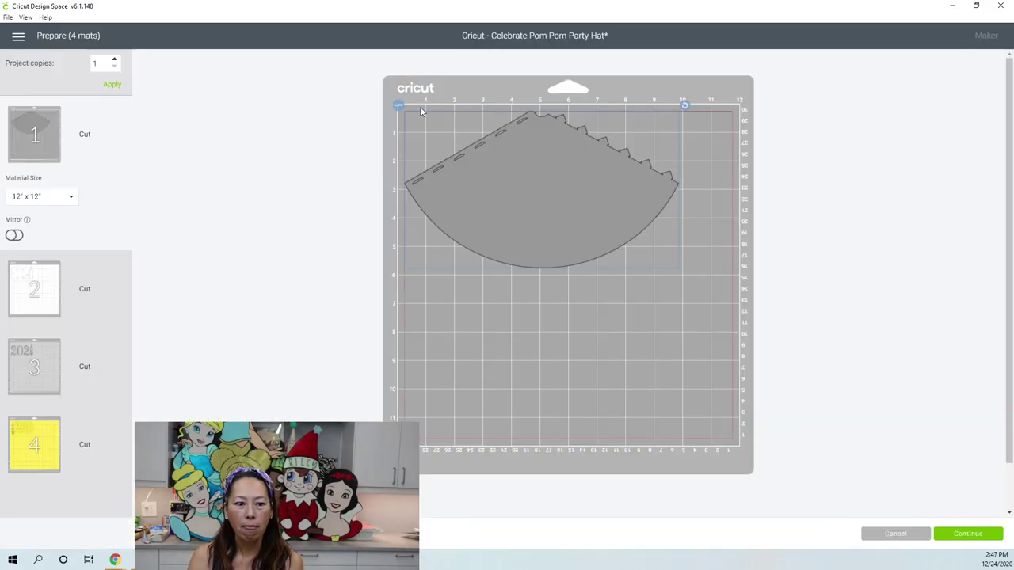
{"action": "left_click", "coordinate": [115, 61]}
{"action": "left_click", "coordinate": [112, 84]}
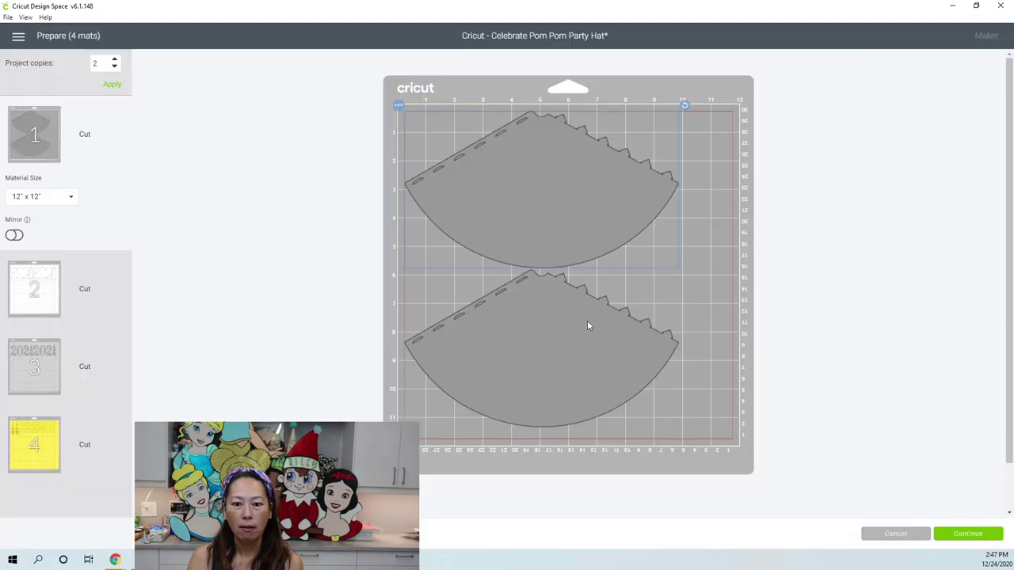
{"action": "left_click_drag", "start_coordinate": [596, 371], "coordinate": [596, 378]}
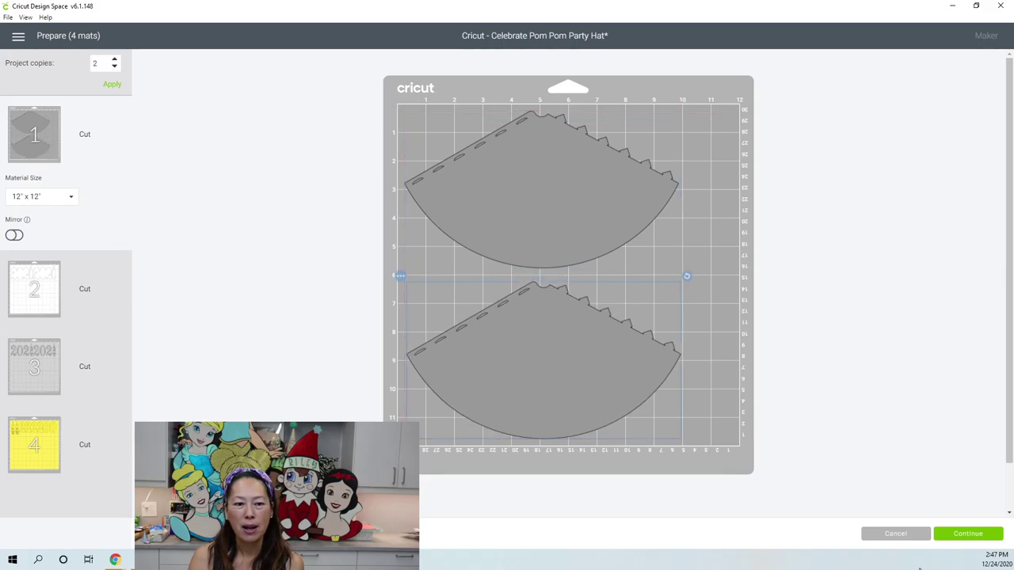
Step: Back on the canvas, enlarge the hat and its 2021 design slightly to about 9.72 × 5.556 inches
{"action": "left_click", "coordinate": [888, 531]}
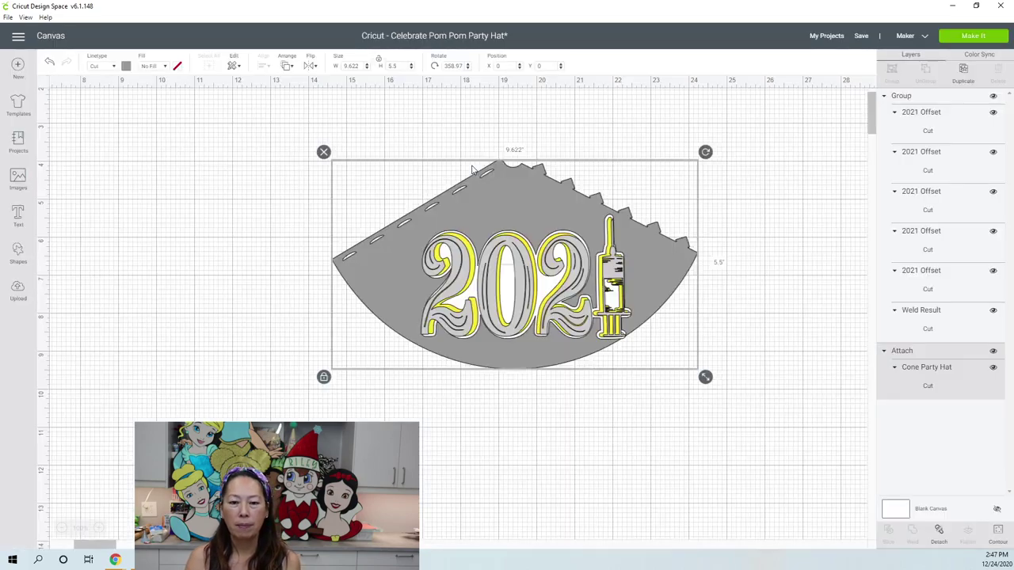
{"action": "left_click", "coordinate": [242, 165]}
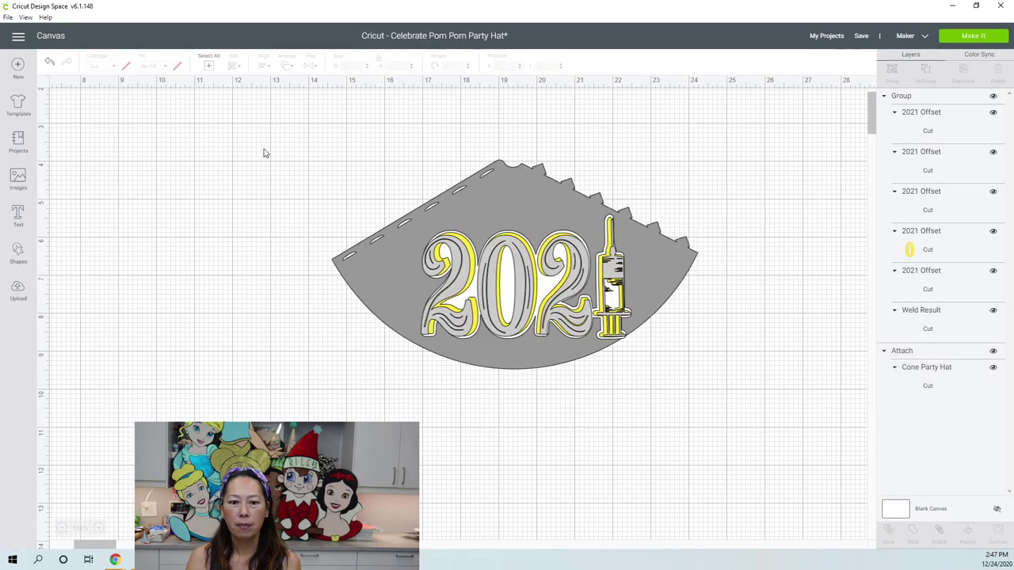
{"action": "left_click", "coordinate": [568, 197]}
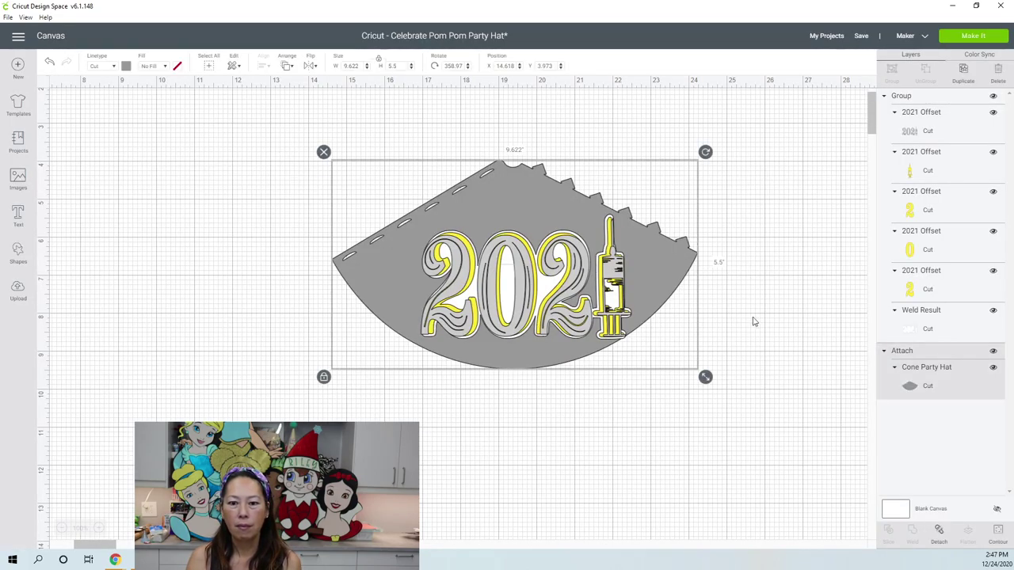
{"action": "left_click_drag", "start_coordinate": [707, 380], "coordinate": [710, 381]}
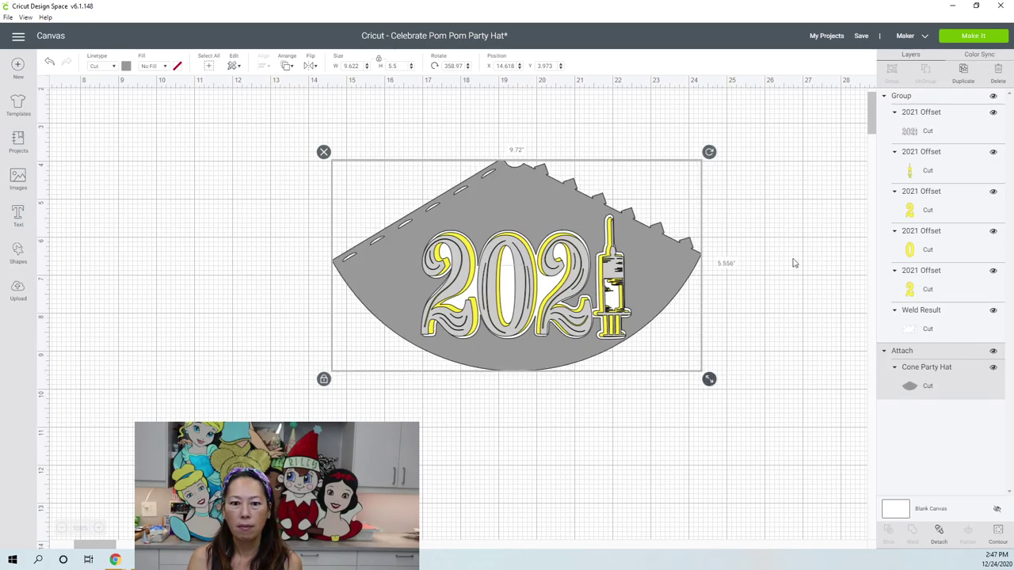
{"action": "left_click", "coordinate": [804, 92]}
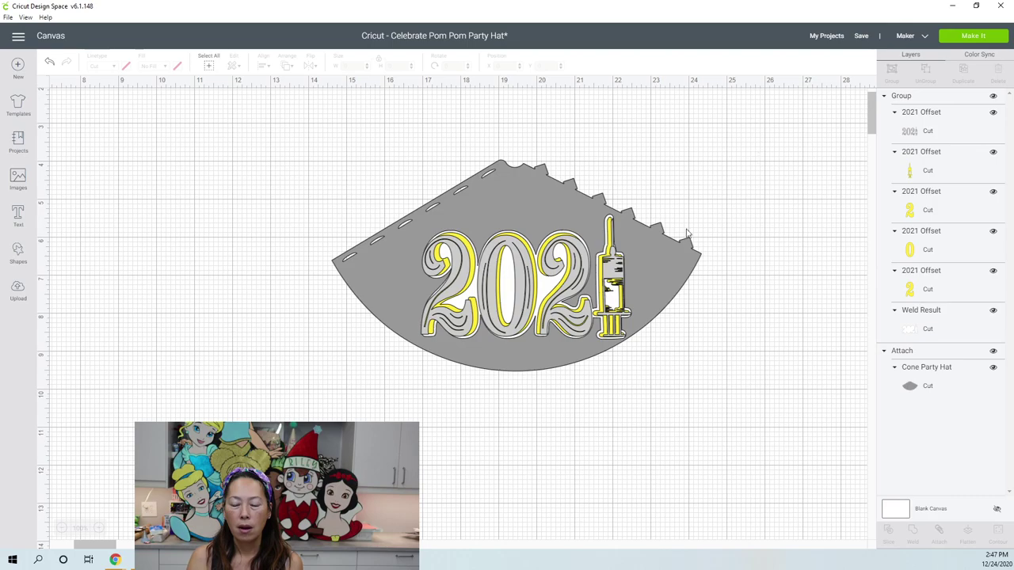
{"action": "left_click", "coordinate": [677, 266]}
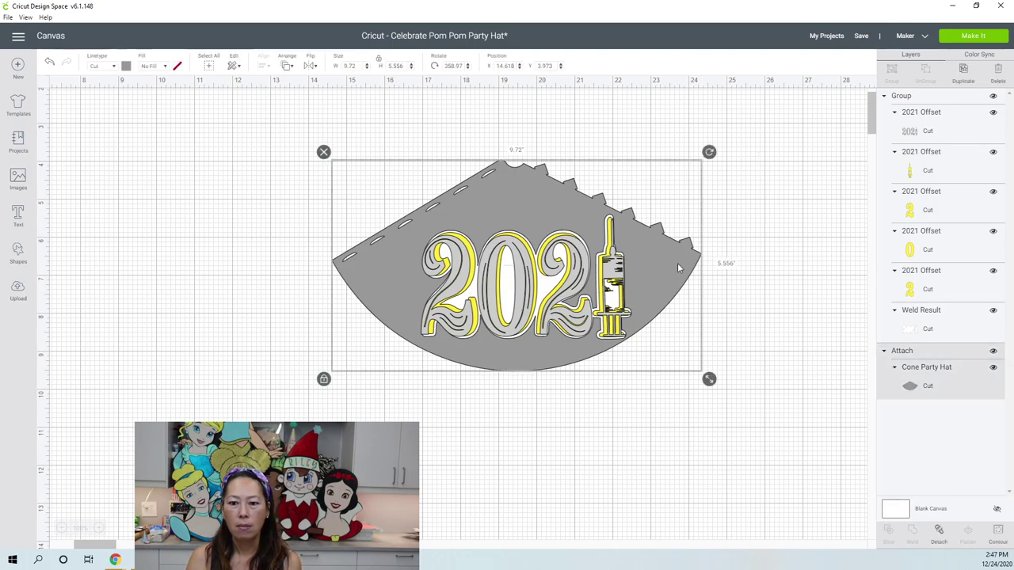
{"action": "left_click", "coordinate": [759, 249]}
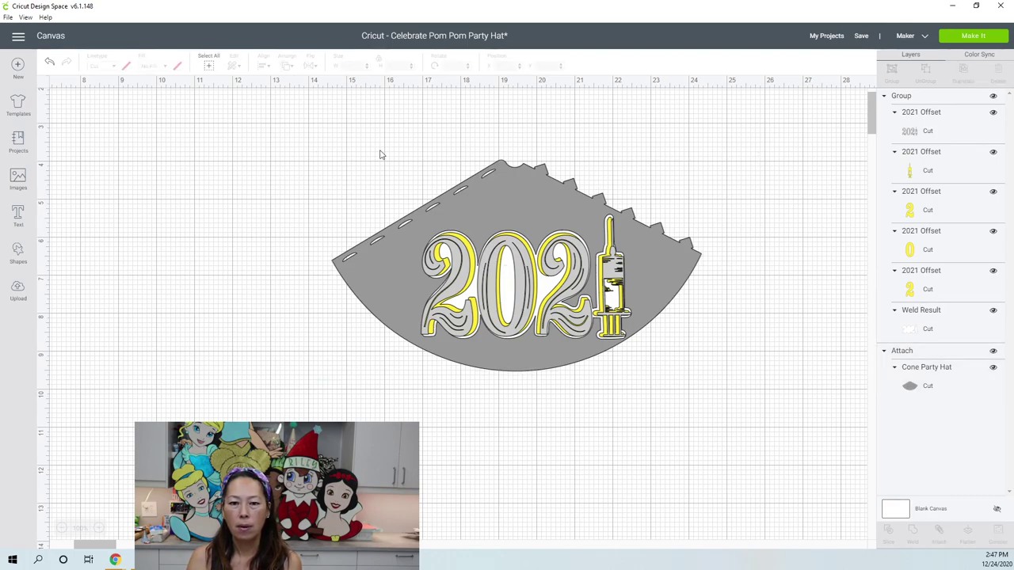
Step: Use Save As to replace the existing project name with '2021 Party Hat' and save
{"action": "left_click", "coordinate": [863, 41]}
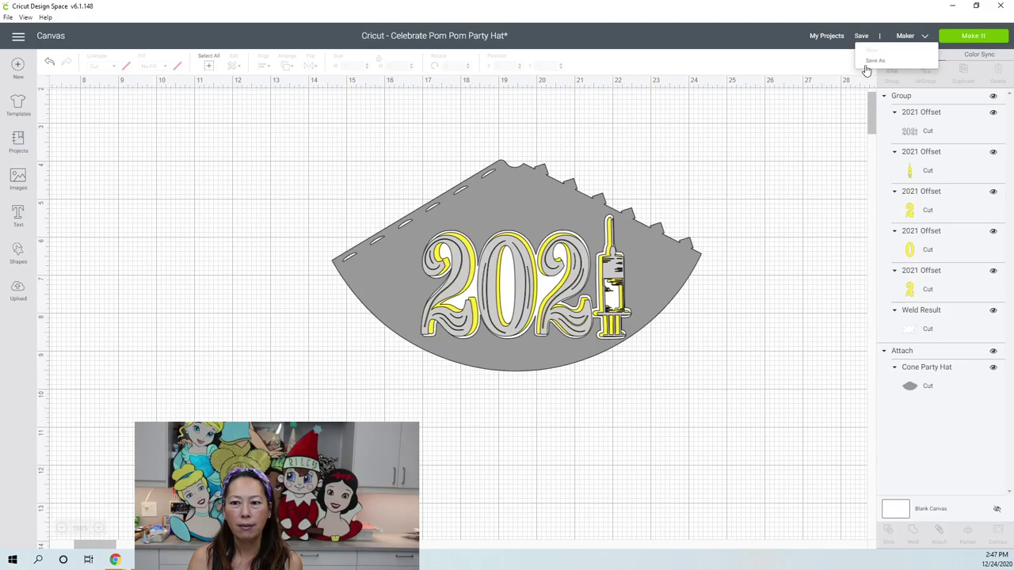
{"action": "left_click", "coordinate": [871, 61]}
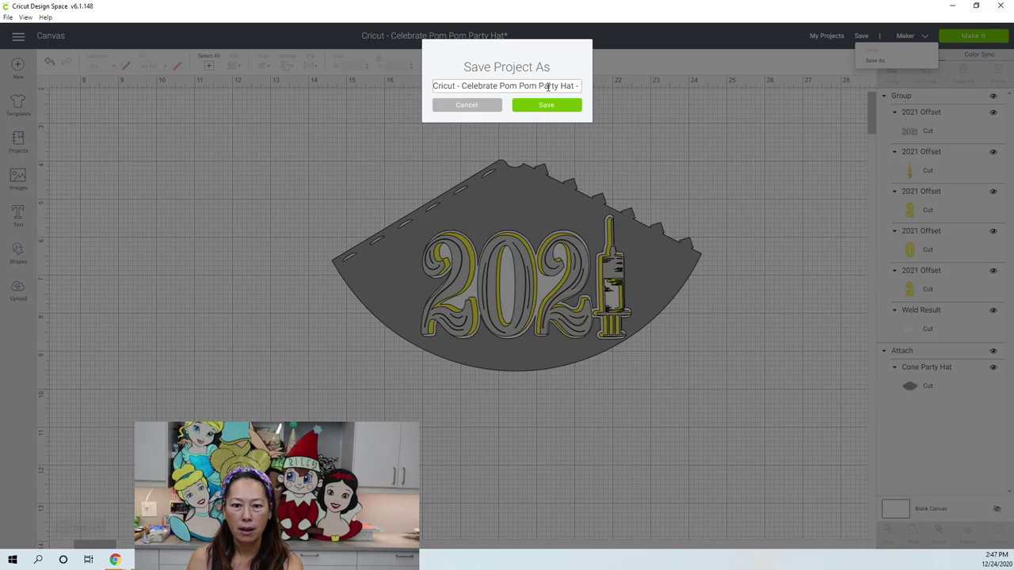
{"action": "triple_click", "coordinate": [569, 86]}
{"action": "type", "text": "2021 "}
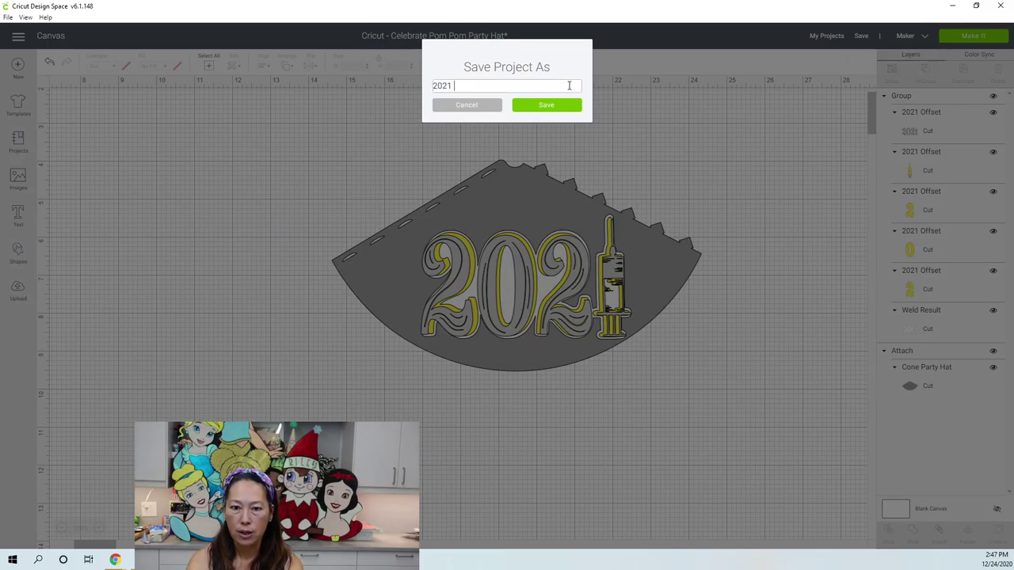
{"action": "type", "text": "ar"}
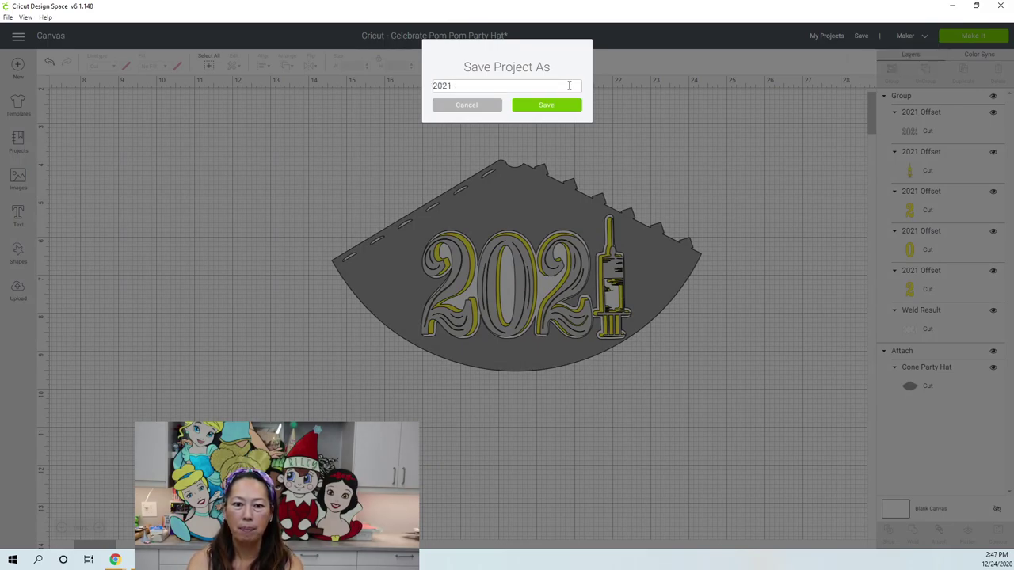
{"action": "type", "text": "Party Hat"}
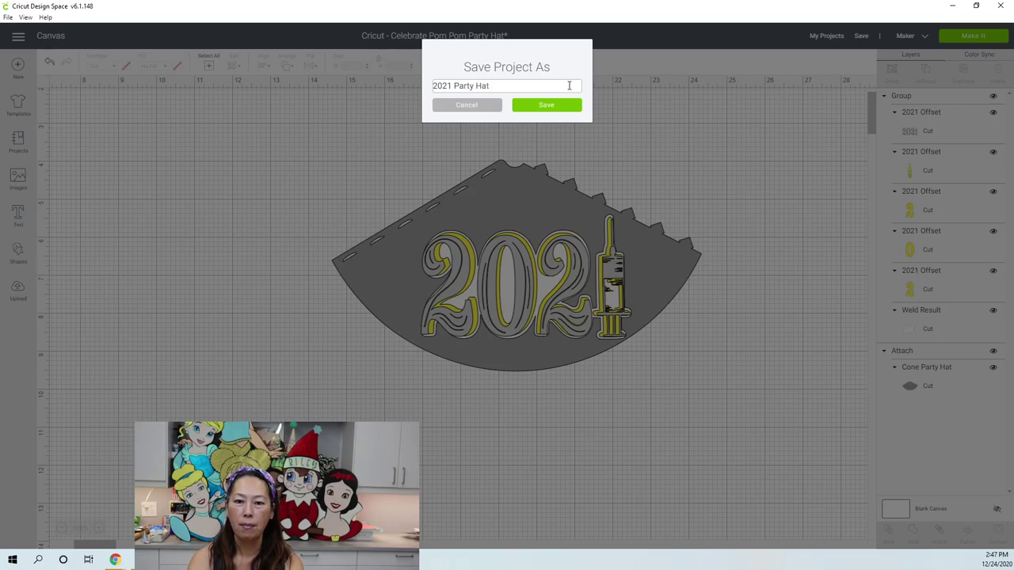
{"action": "key", "text": "Return"}
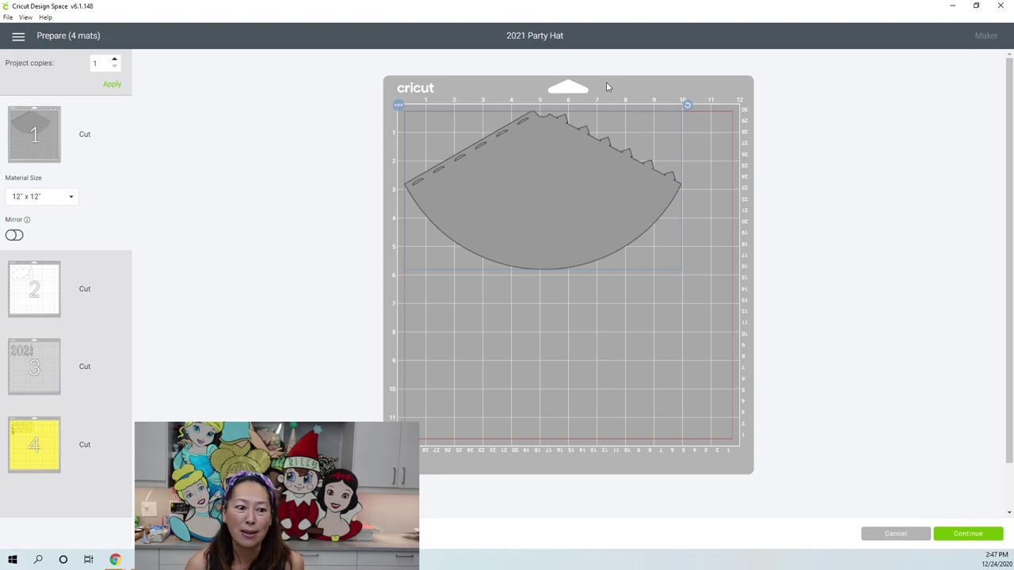
{"action": "left_click", "coordinate": [115, 61]}
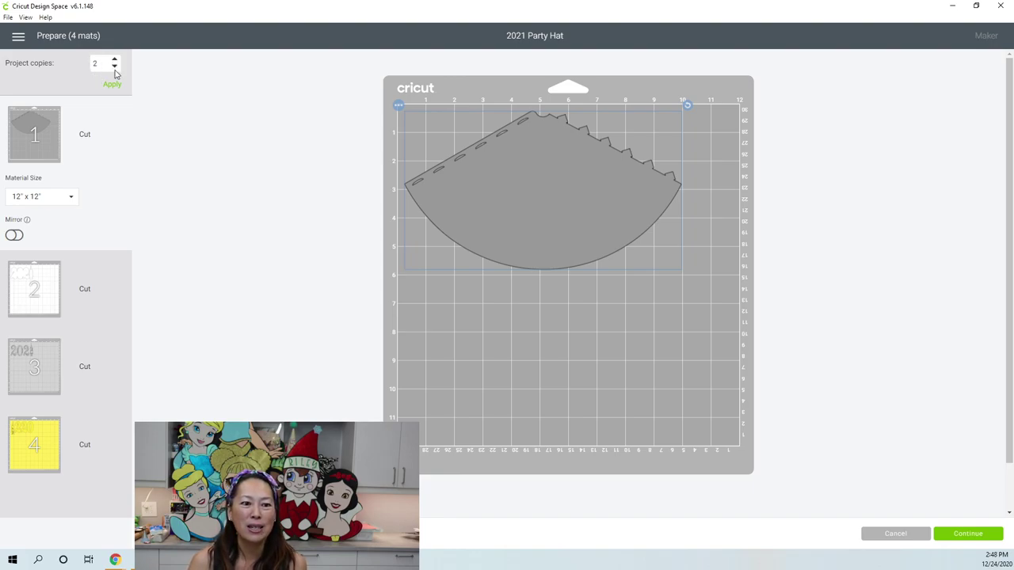
{"action": "left_click", "coordinate": [111, 84]}
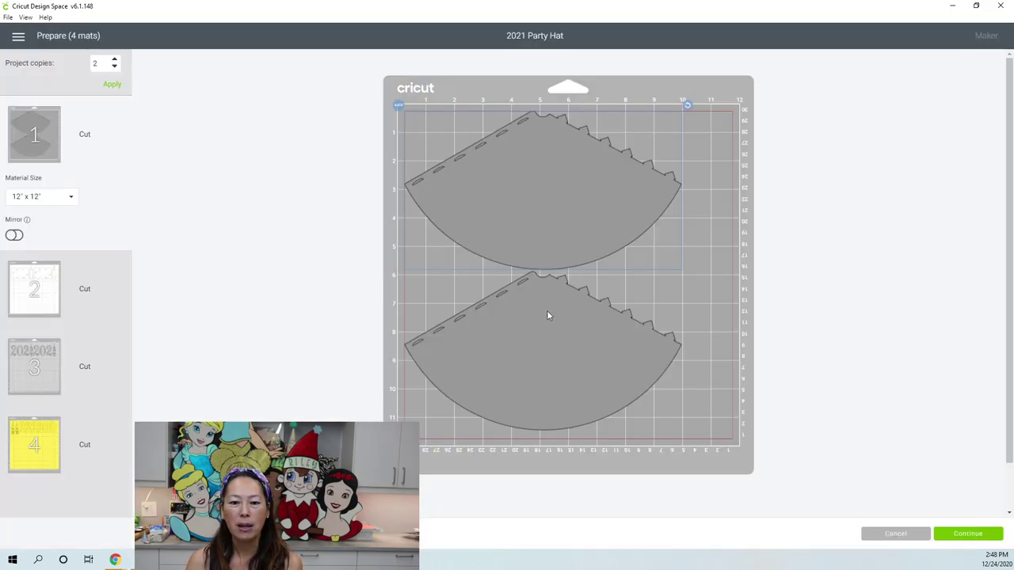
{"action": "left_click", "coordinate": [33, 300]}
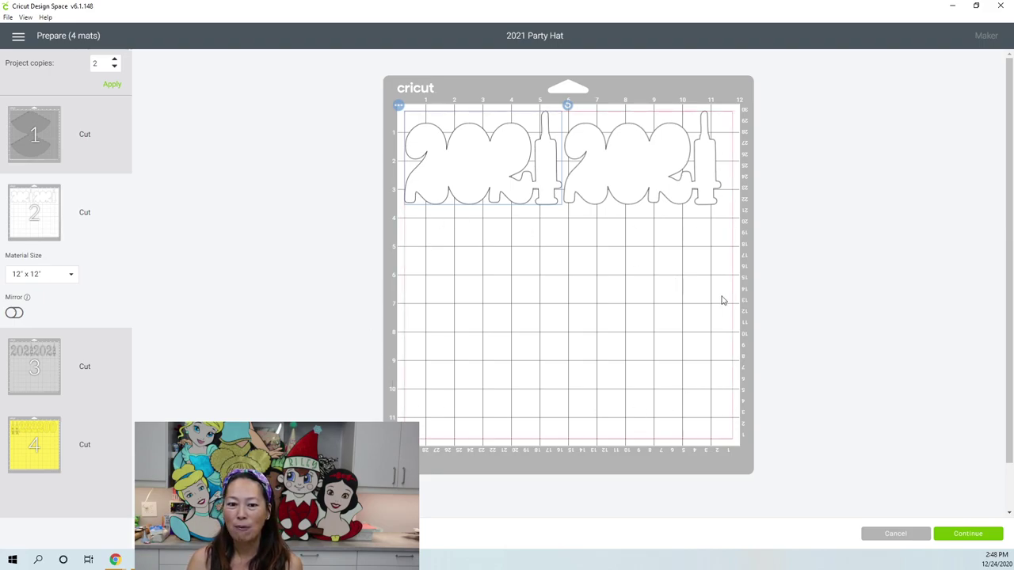
{"action": "left_click", "coordinate": [34, 390]}
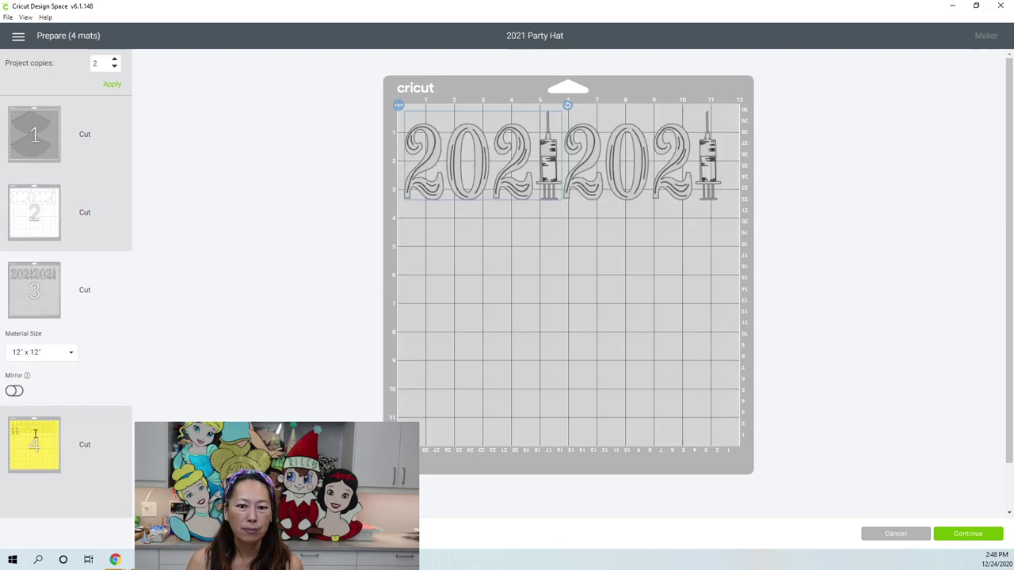
{"action": "left_click", "coordinate": [35, 434]}
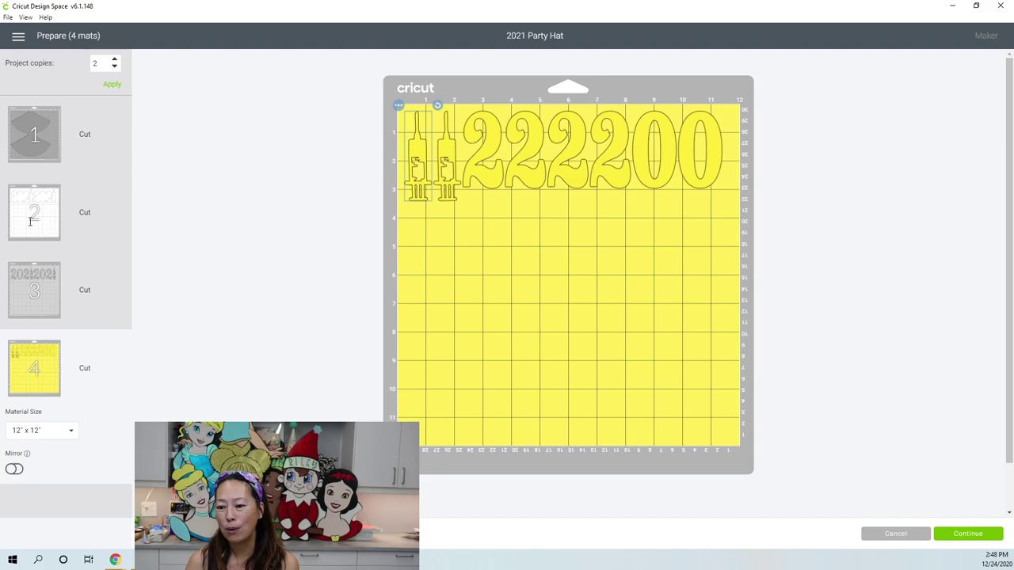
{"action": "left_click", "coordinate": [878, 535]}
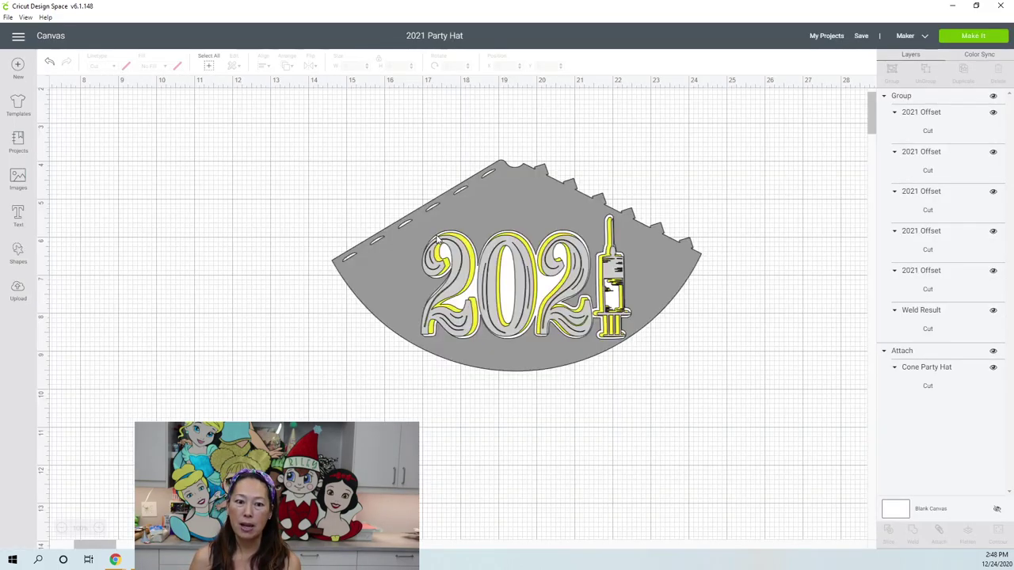